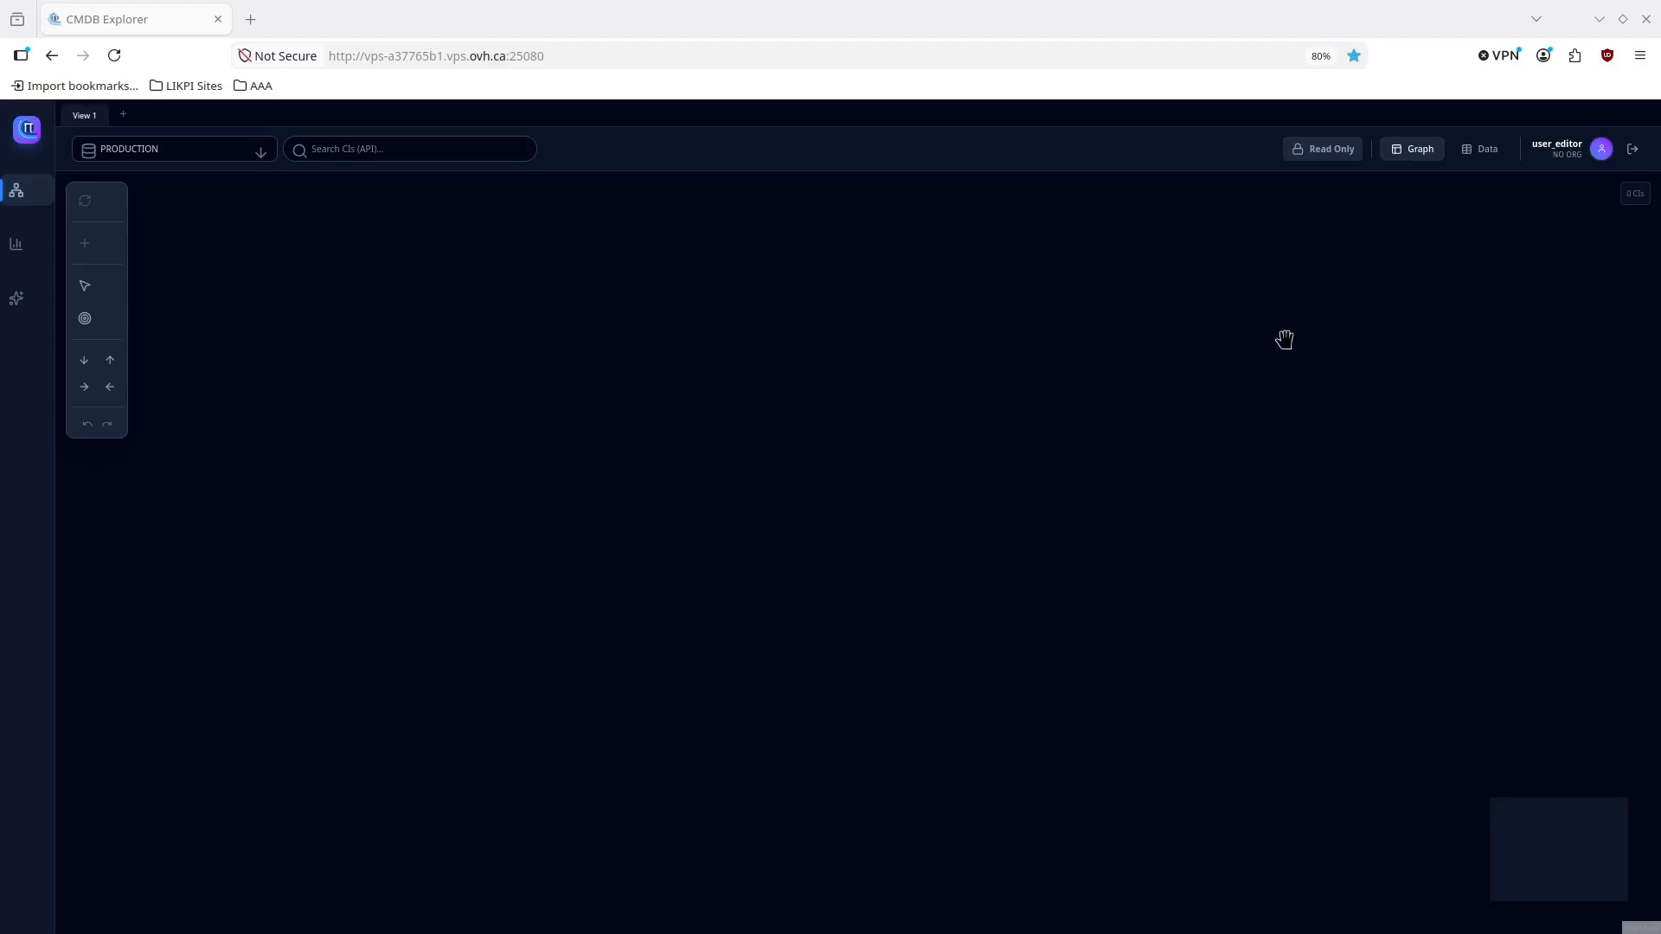
Open the Data Explorer, view the custom filter form and return to the quick filter.
click(1484, 150)
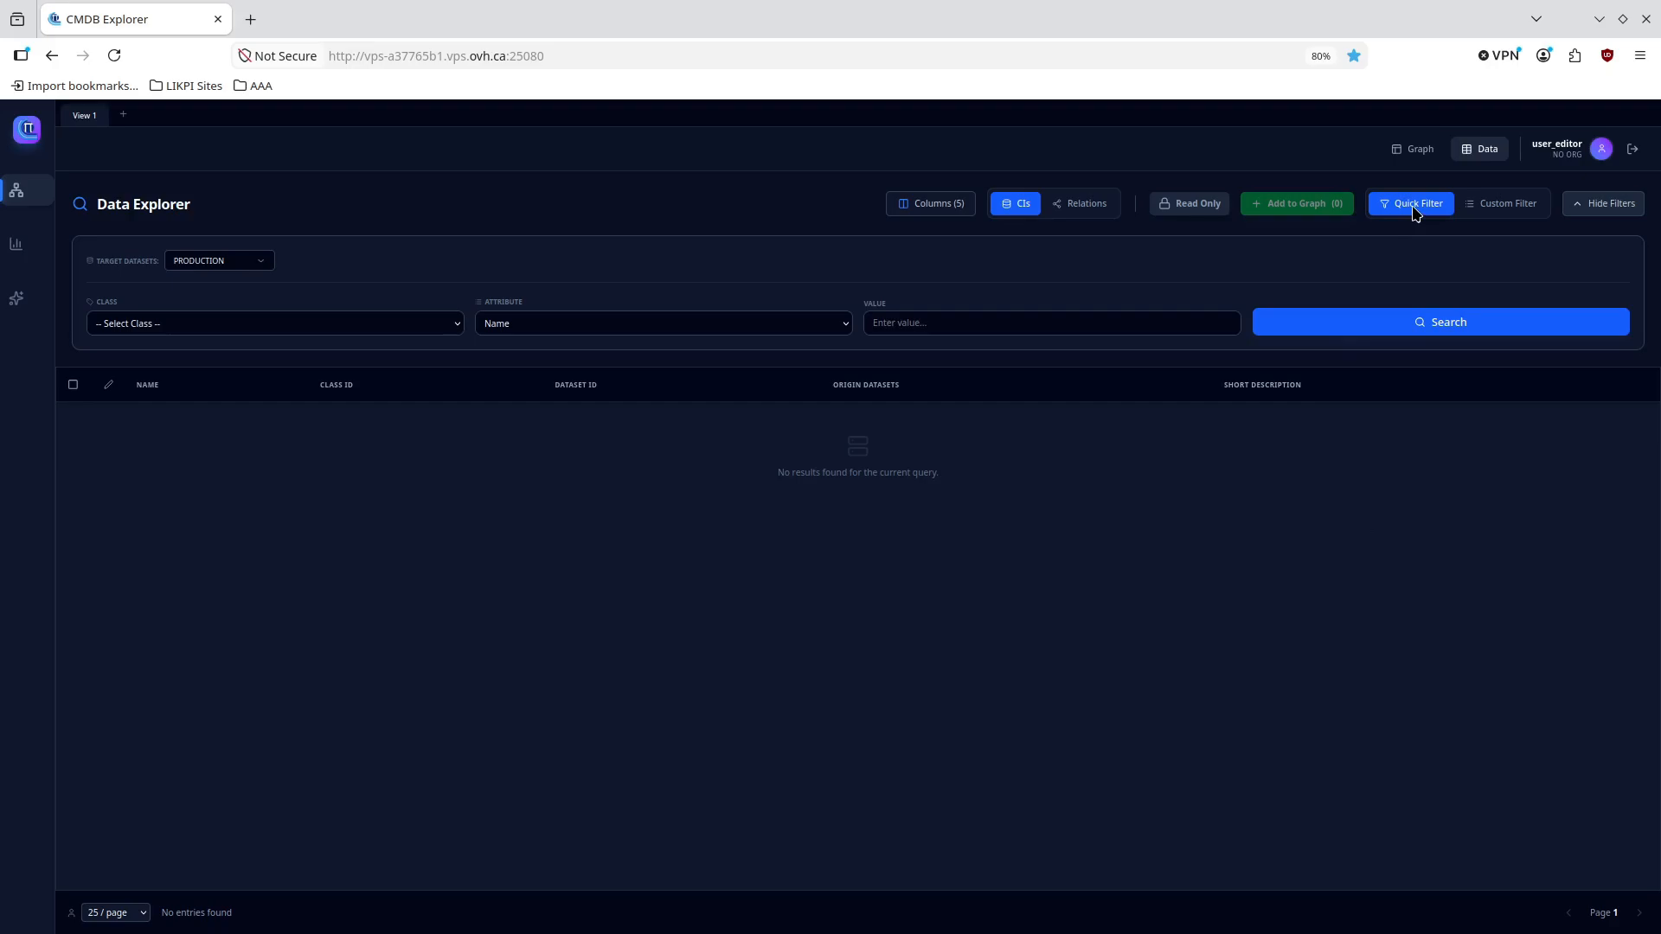
click(1503, 205)
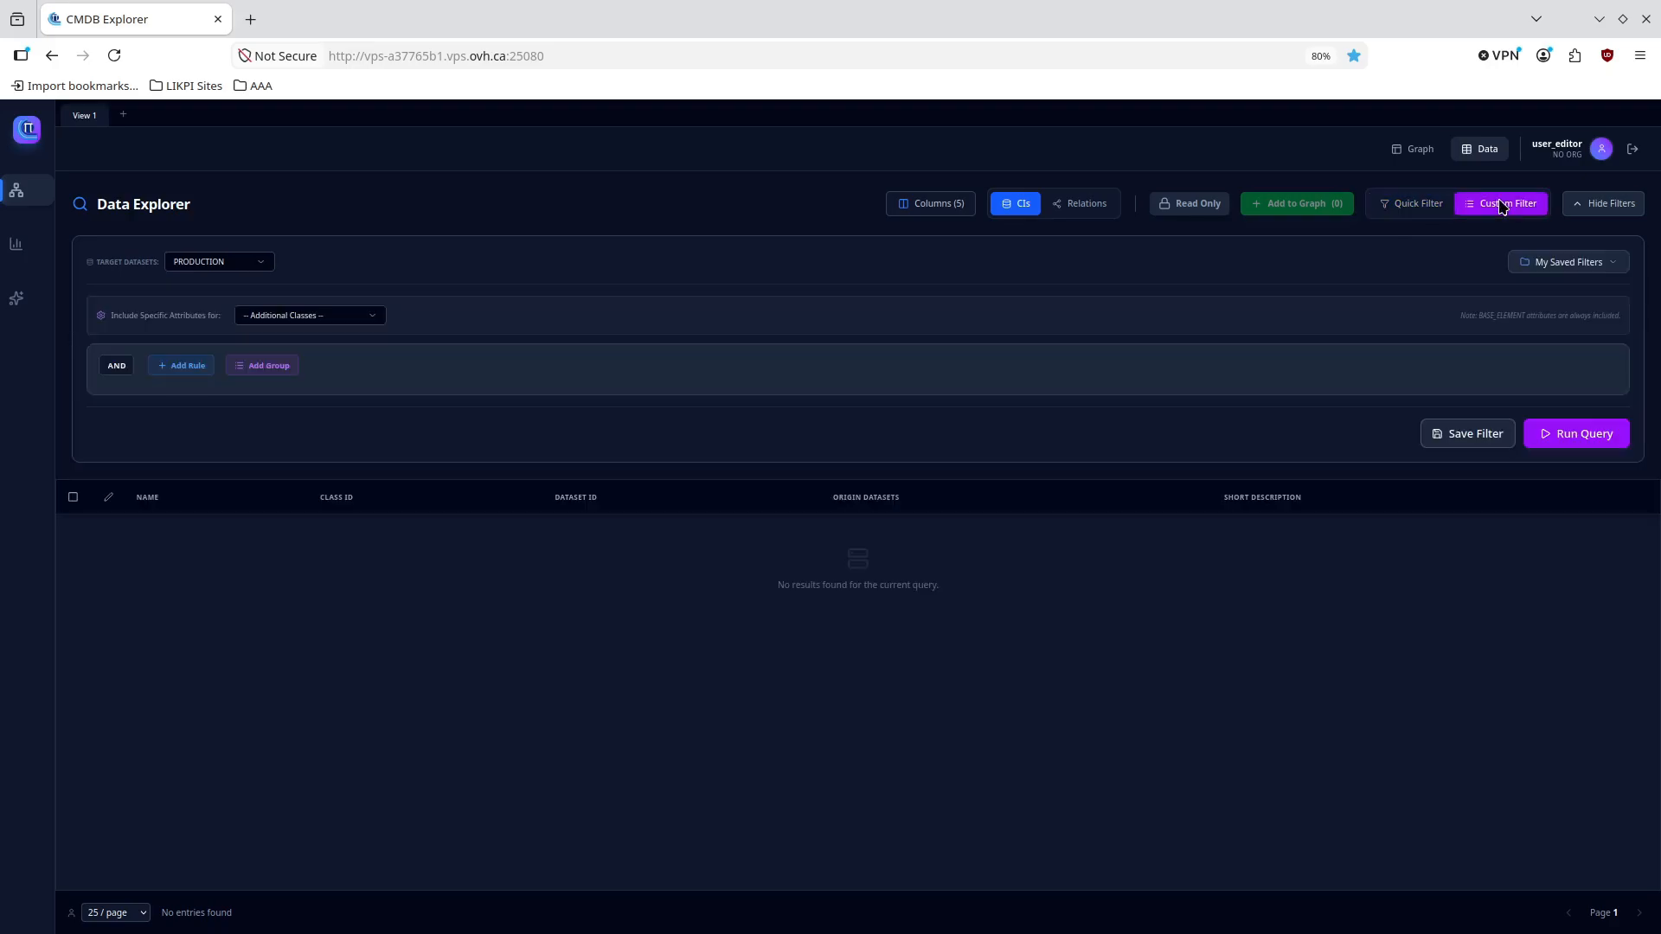
click(1410, 206)
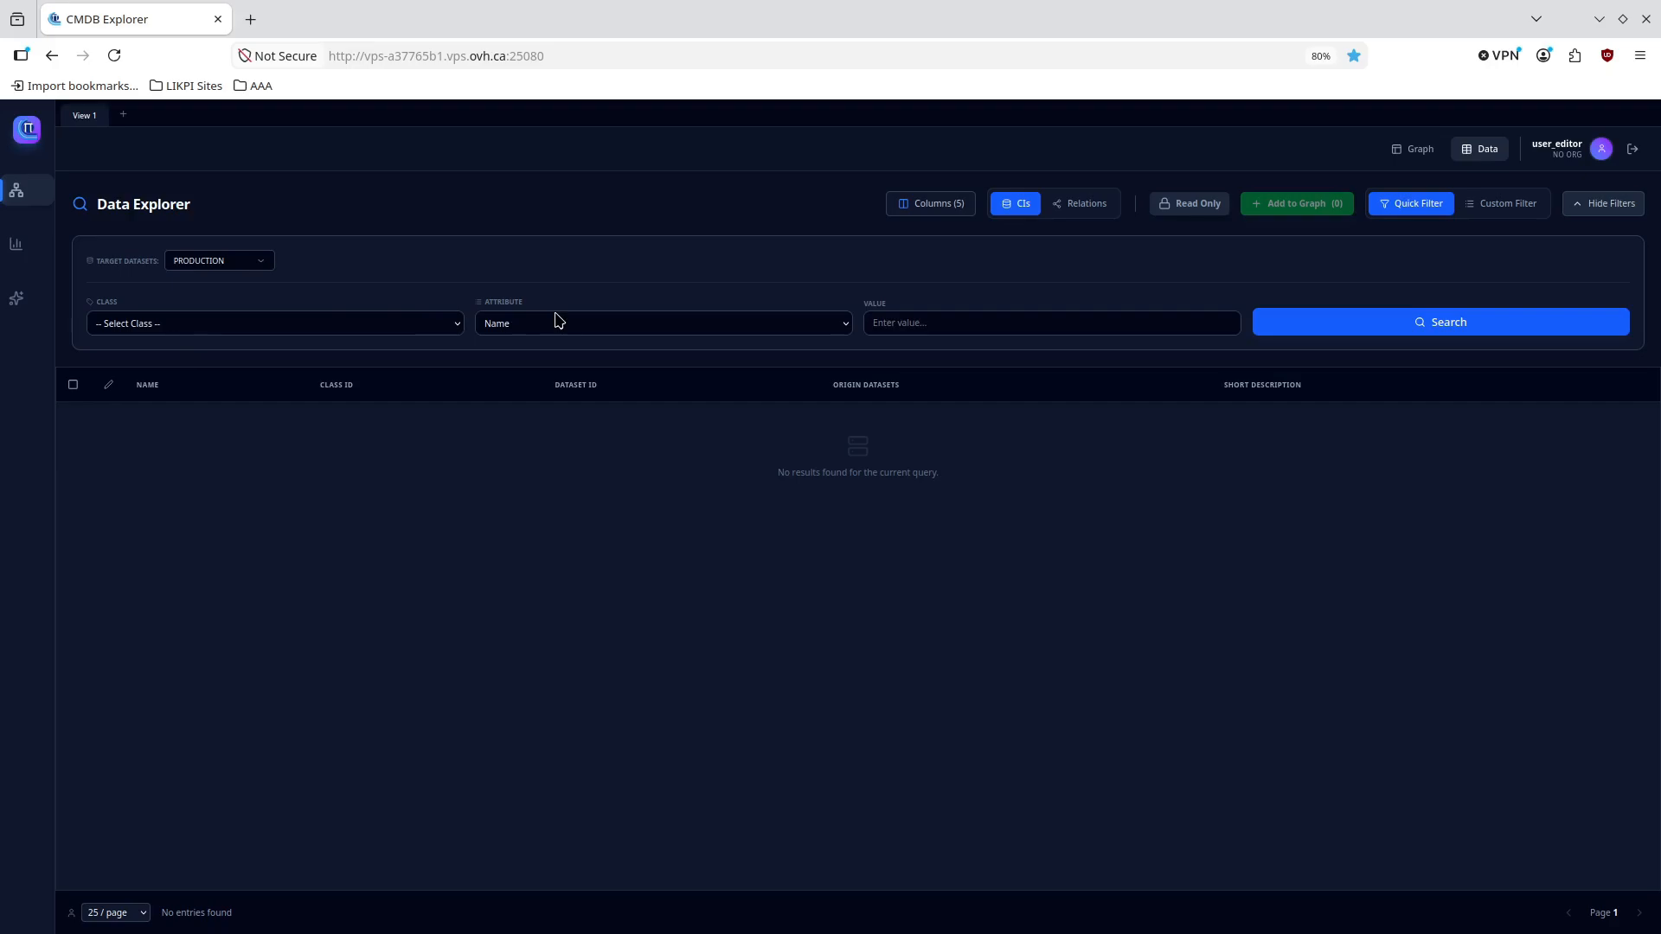
Search for configuration items of class COMPUTERSYSTEM whose Vulnerability attribute is Yes.
click(438, 329)
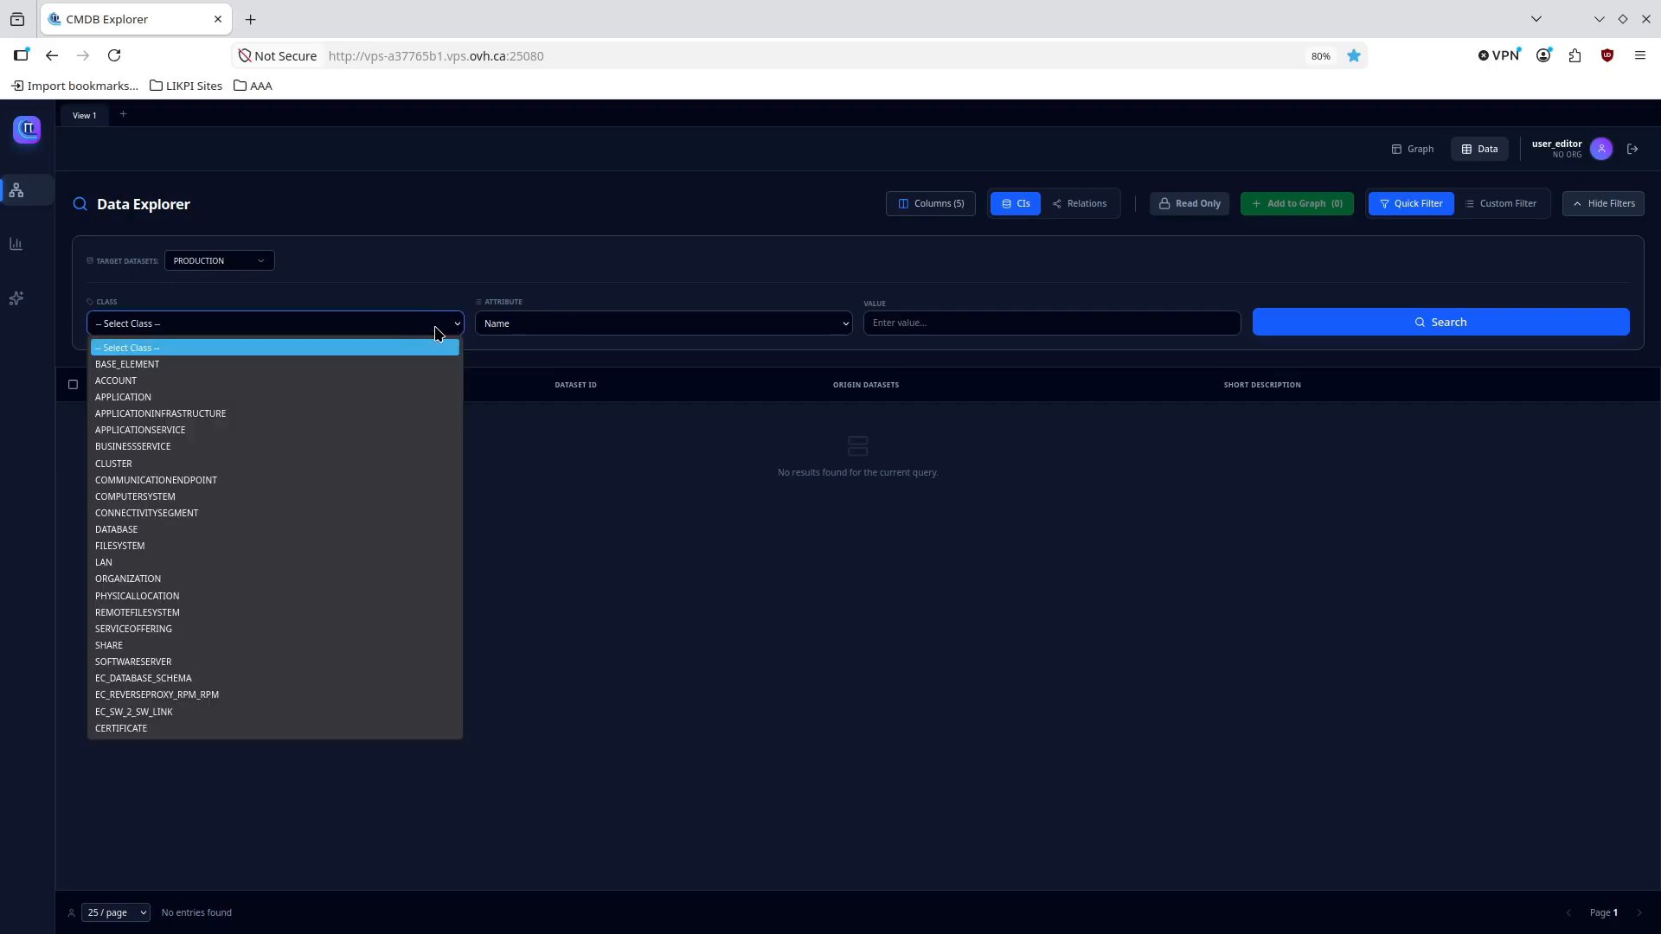
click(164, 499)
click(663, 329)
key(v)
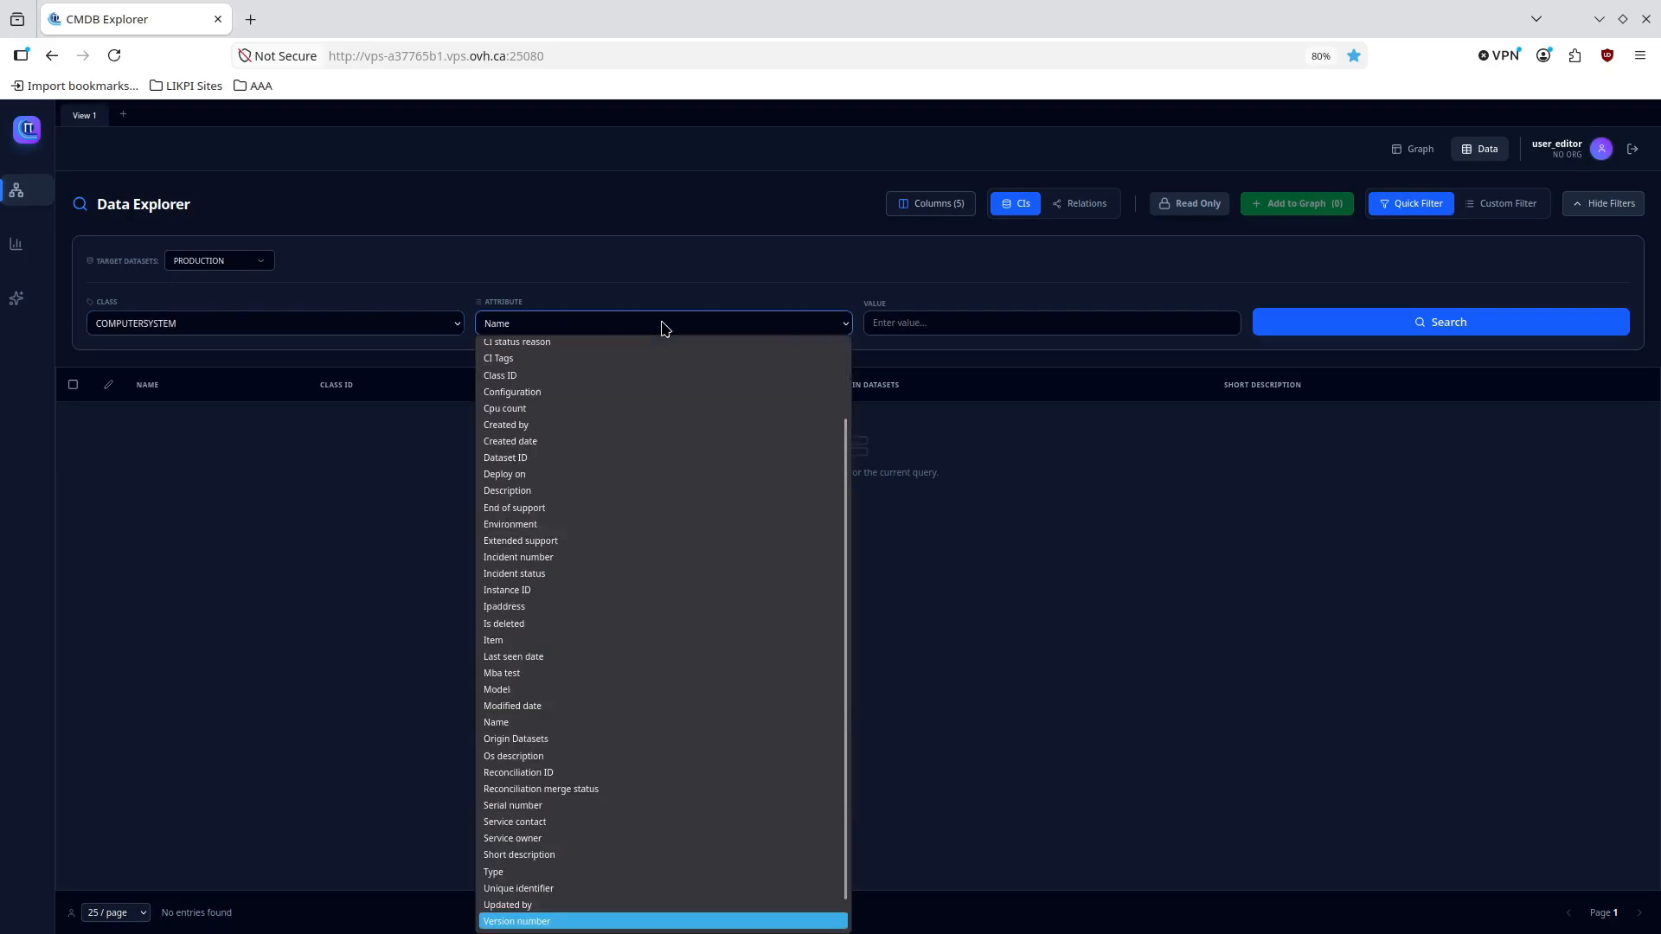
scroll(645, 606, down, 1)
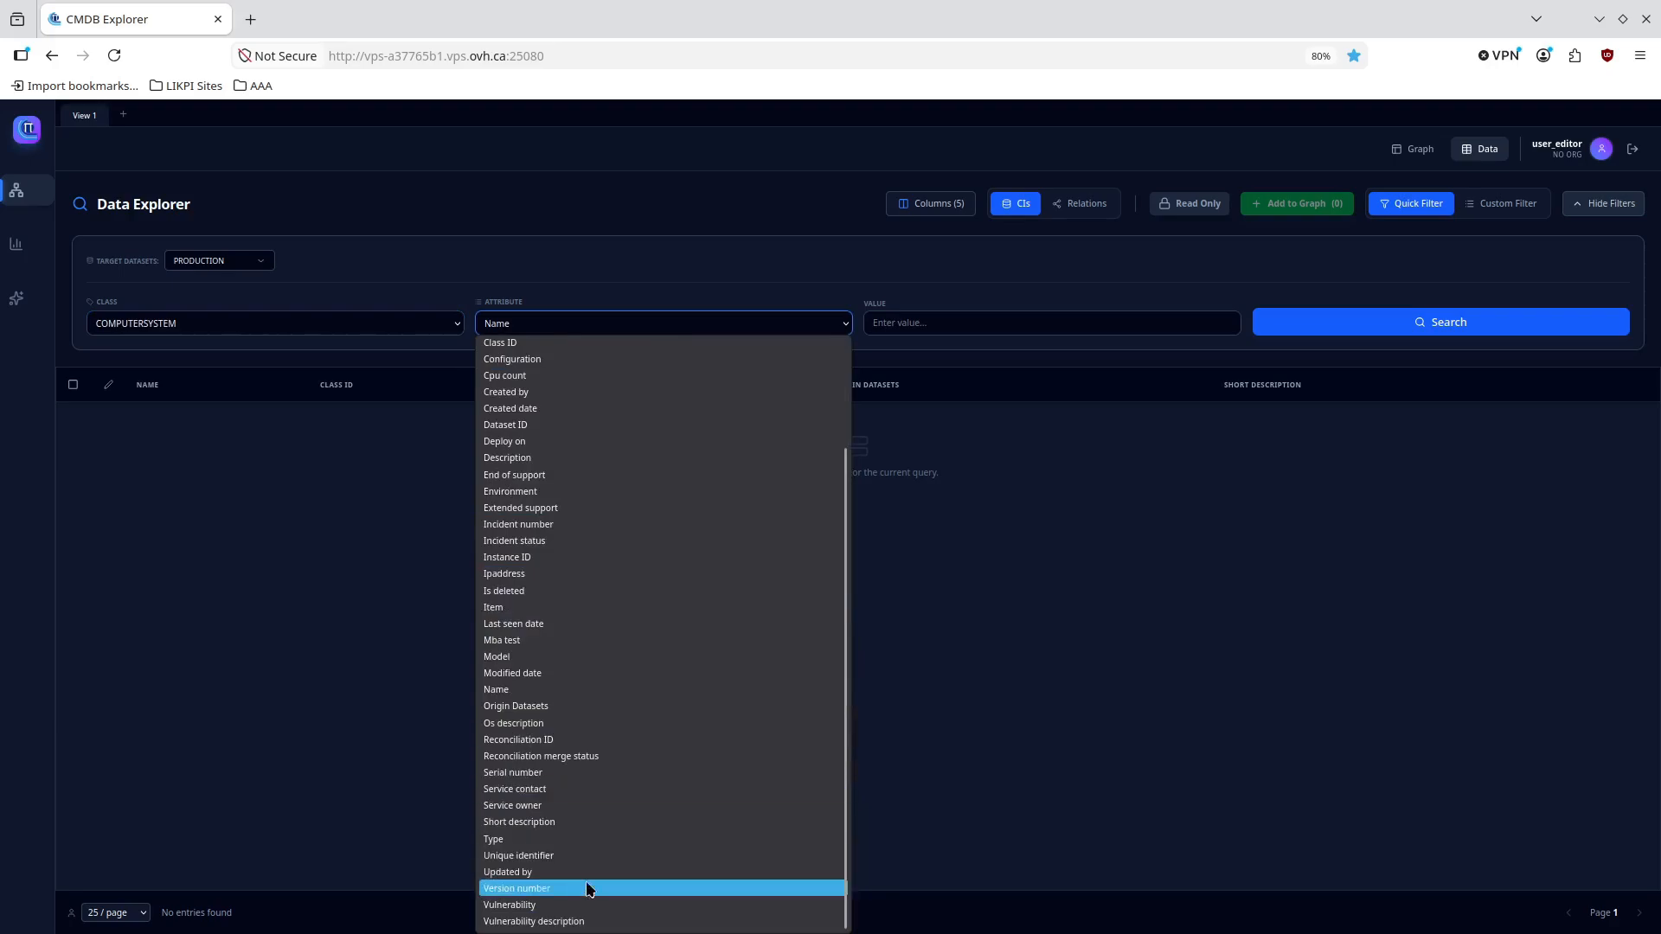
click(532, 904)
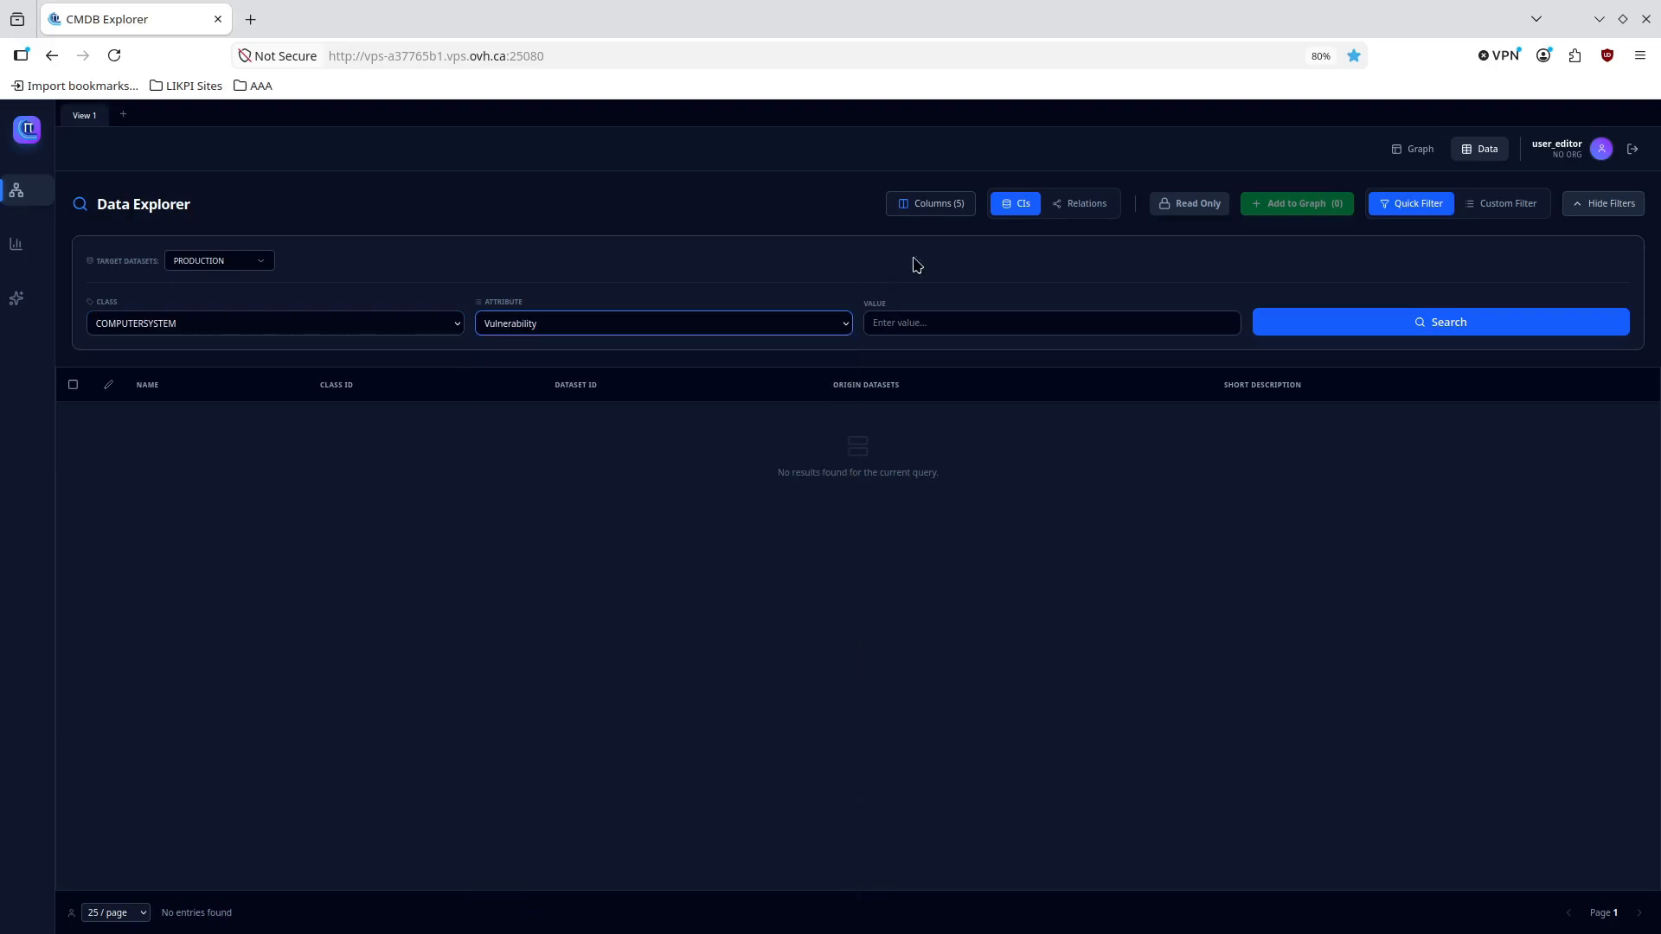
click(939, 323)
text(Yes)
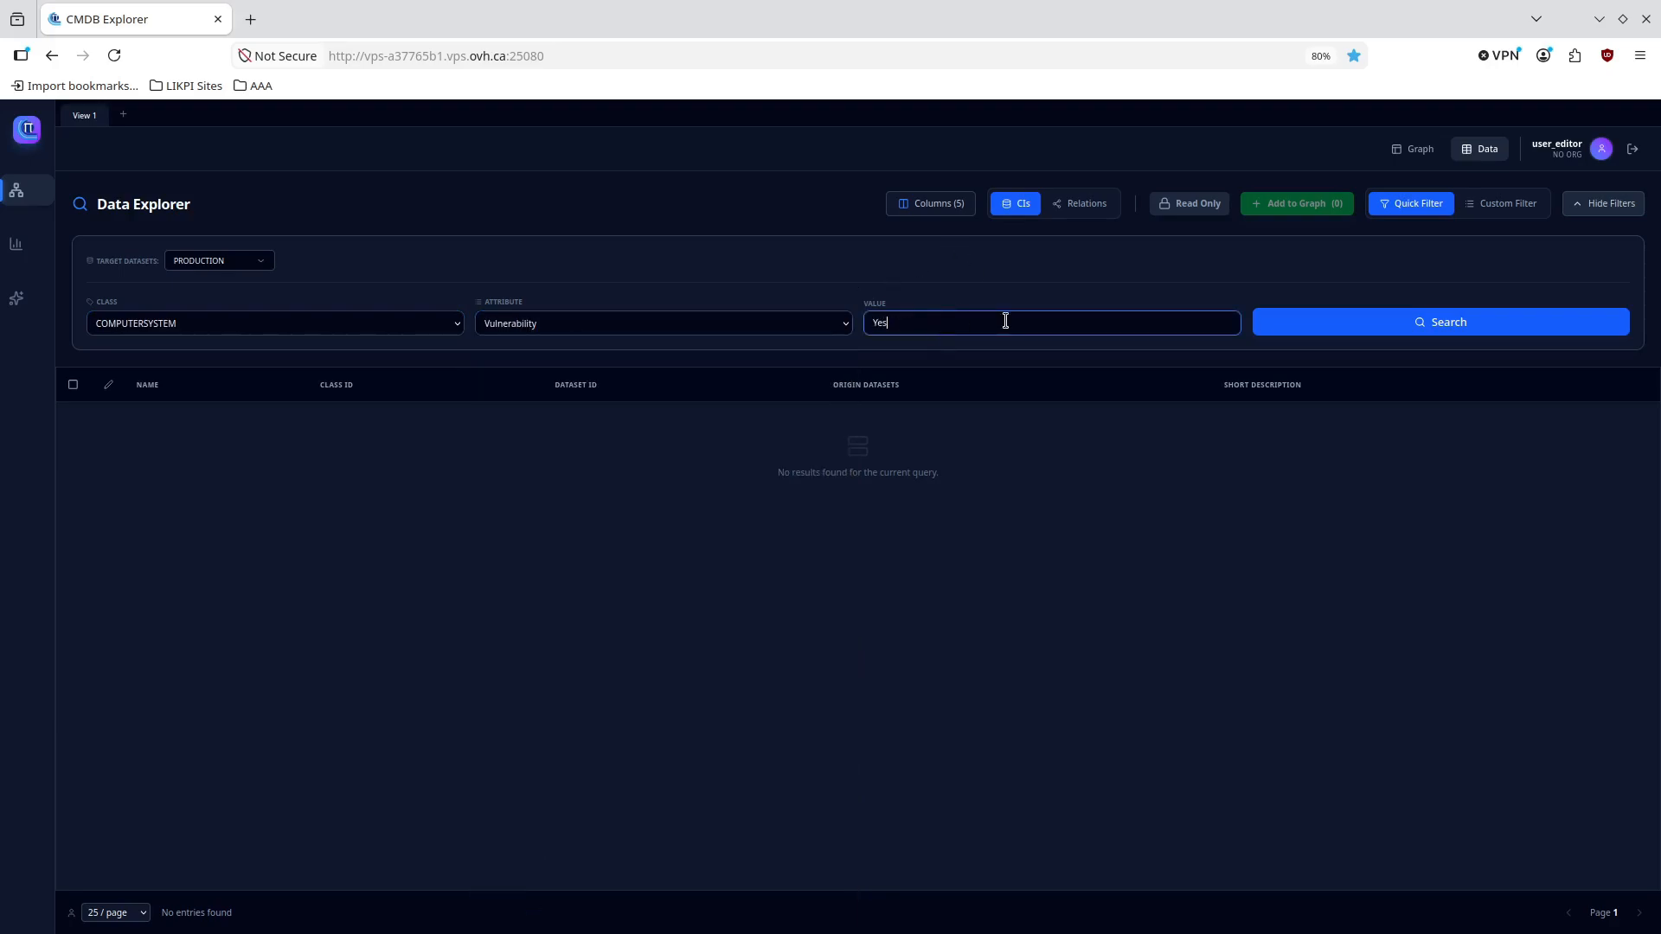
click(1460, 325)
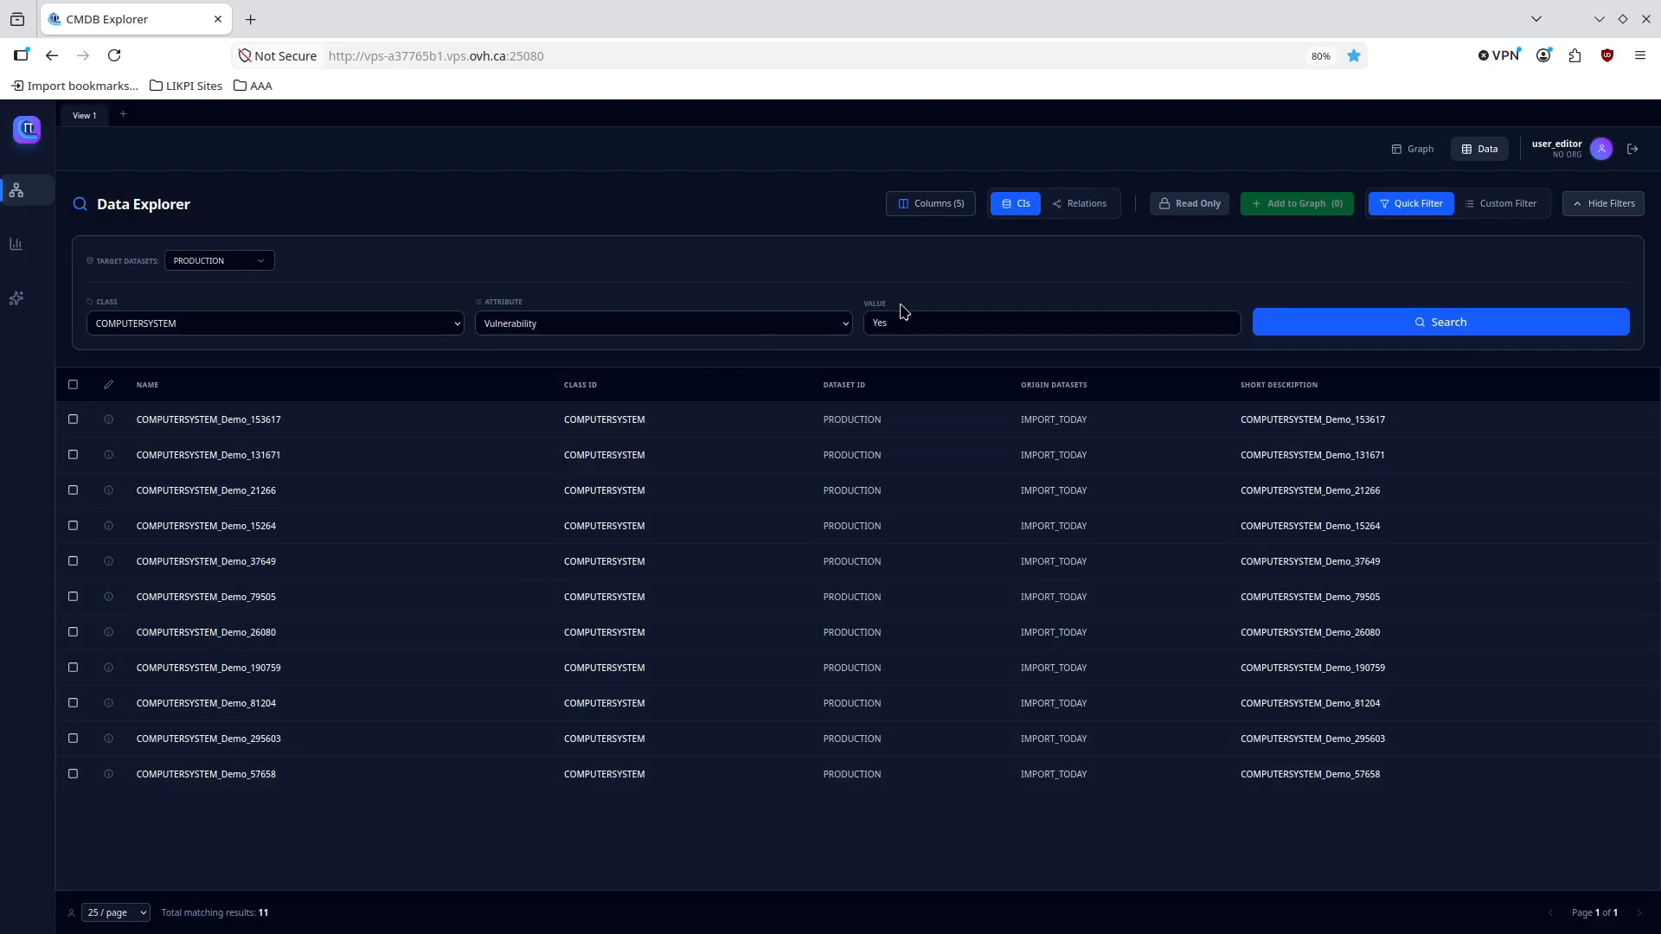
Add the Type attribute as a results column and sort the computer systems by type in ascending order.
click(949, 204)
scroll(881, 352, down, 10)
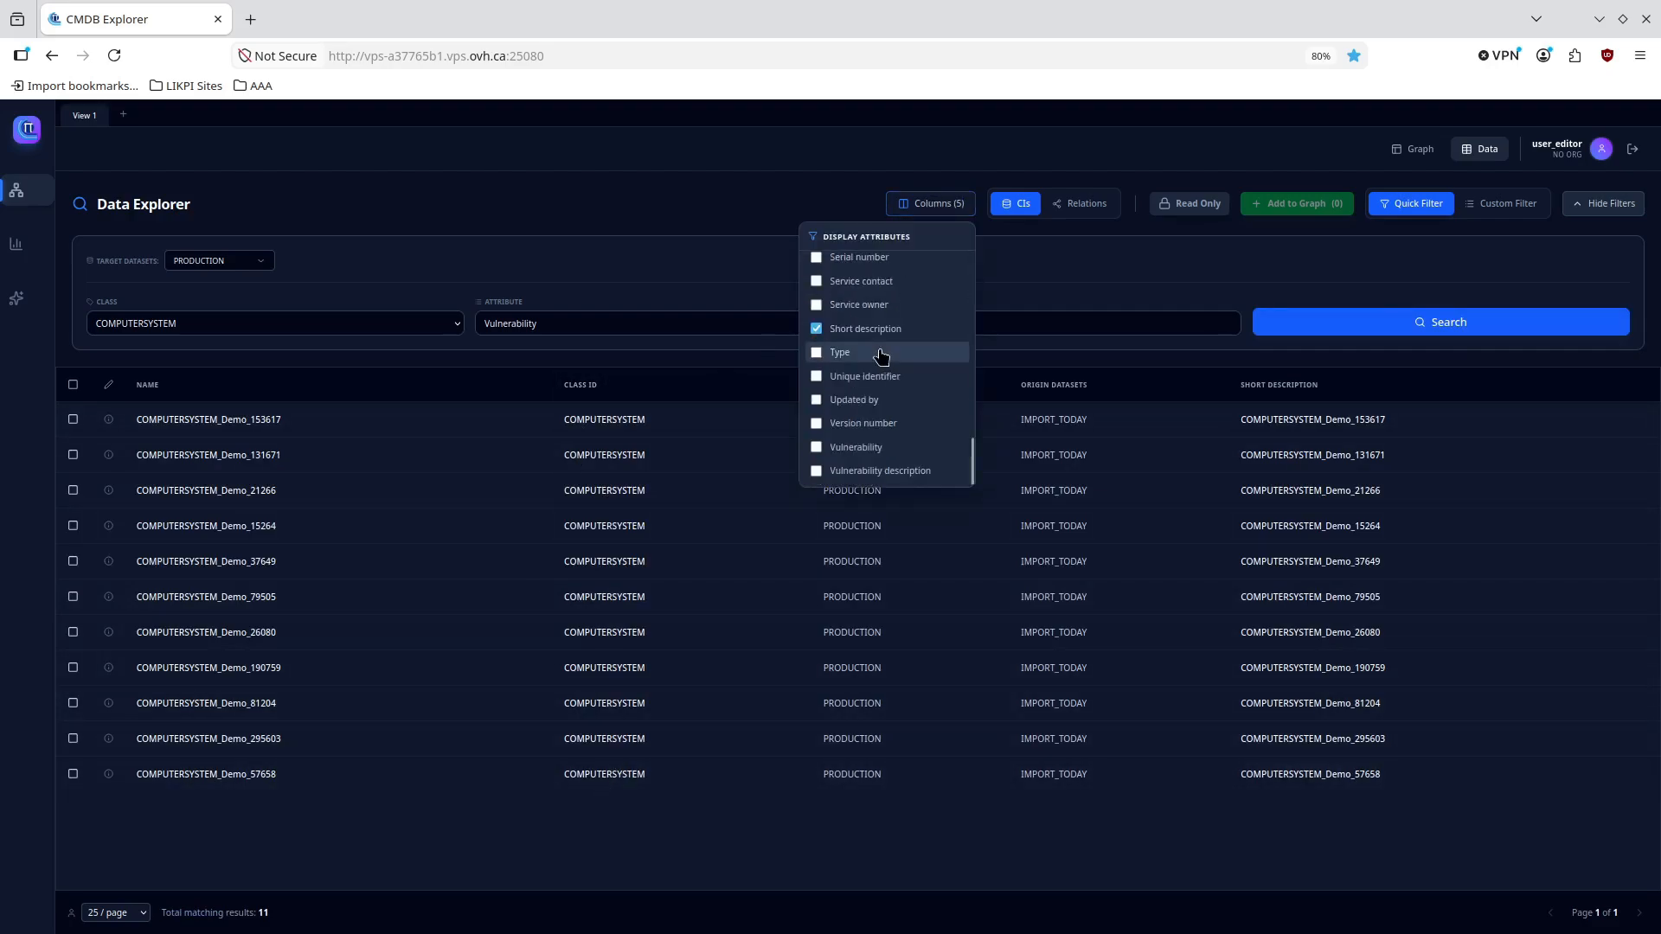
click(843, 355)
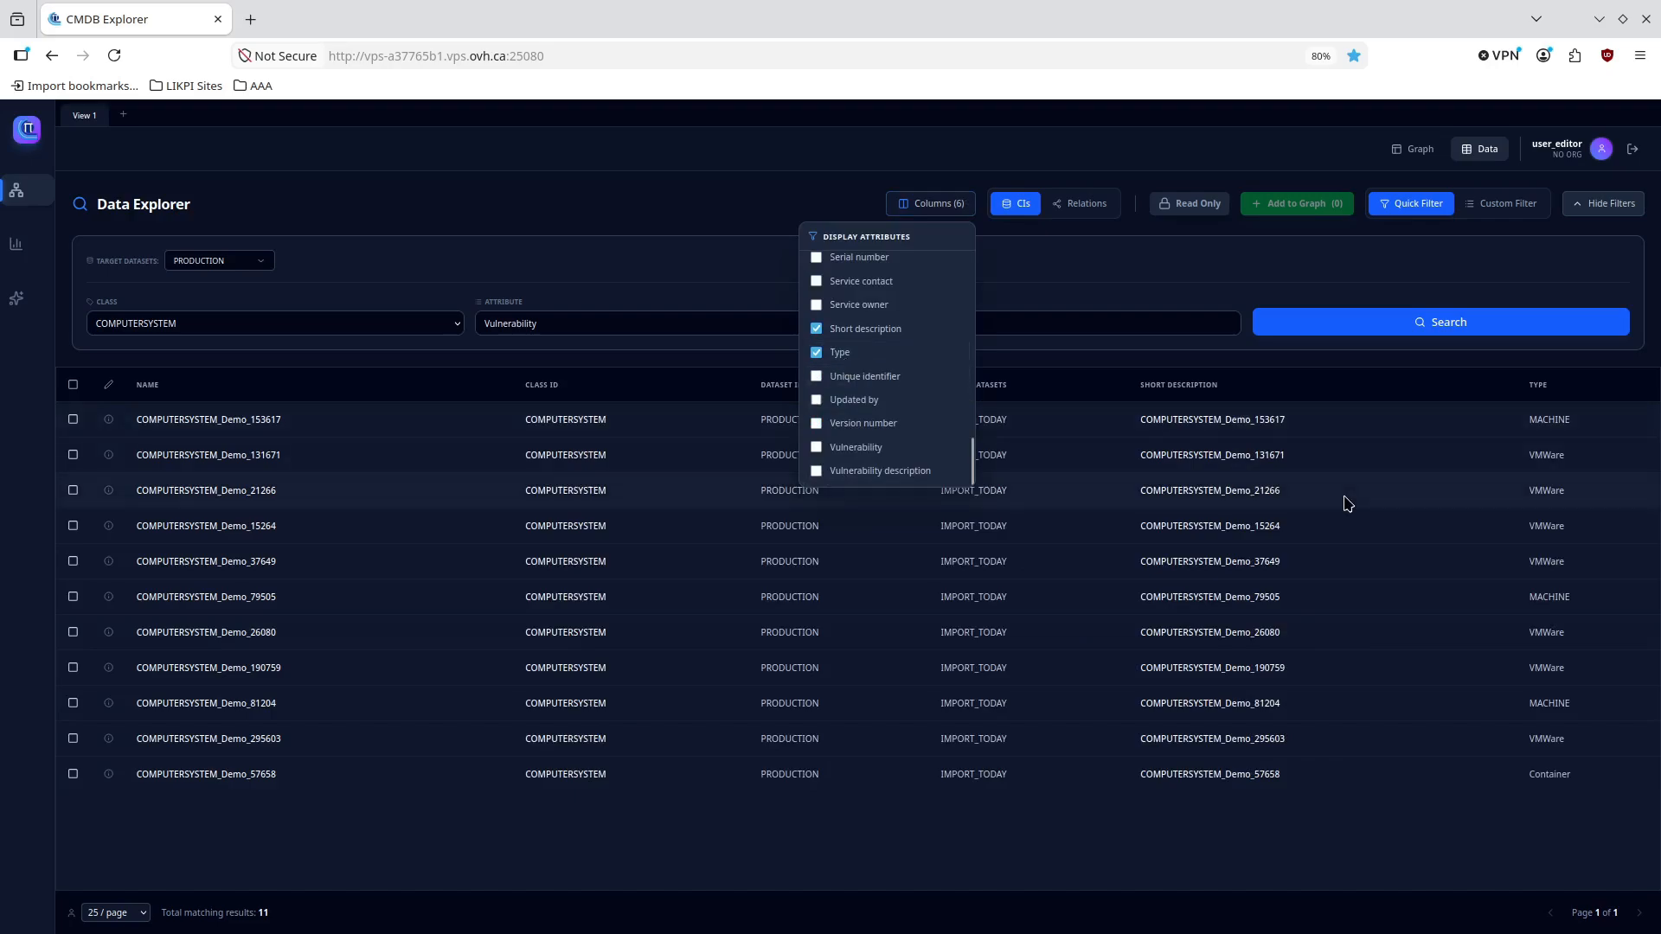
click(1556, 387)
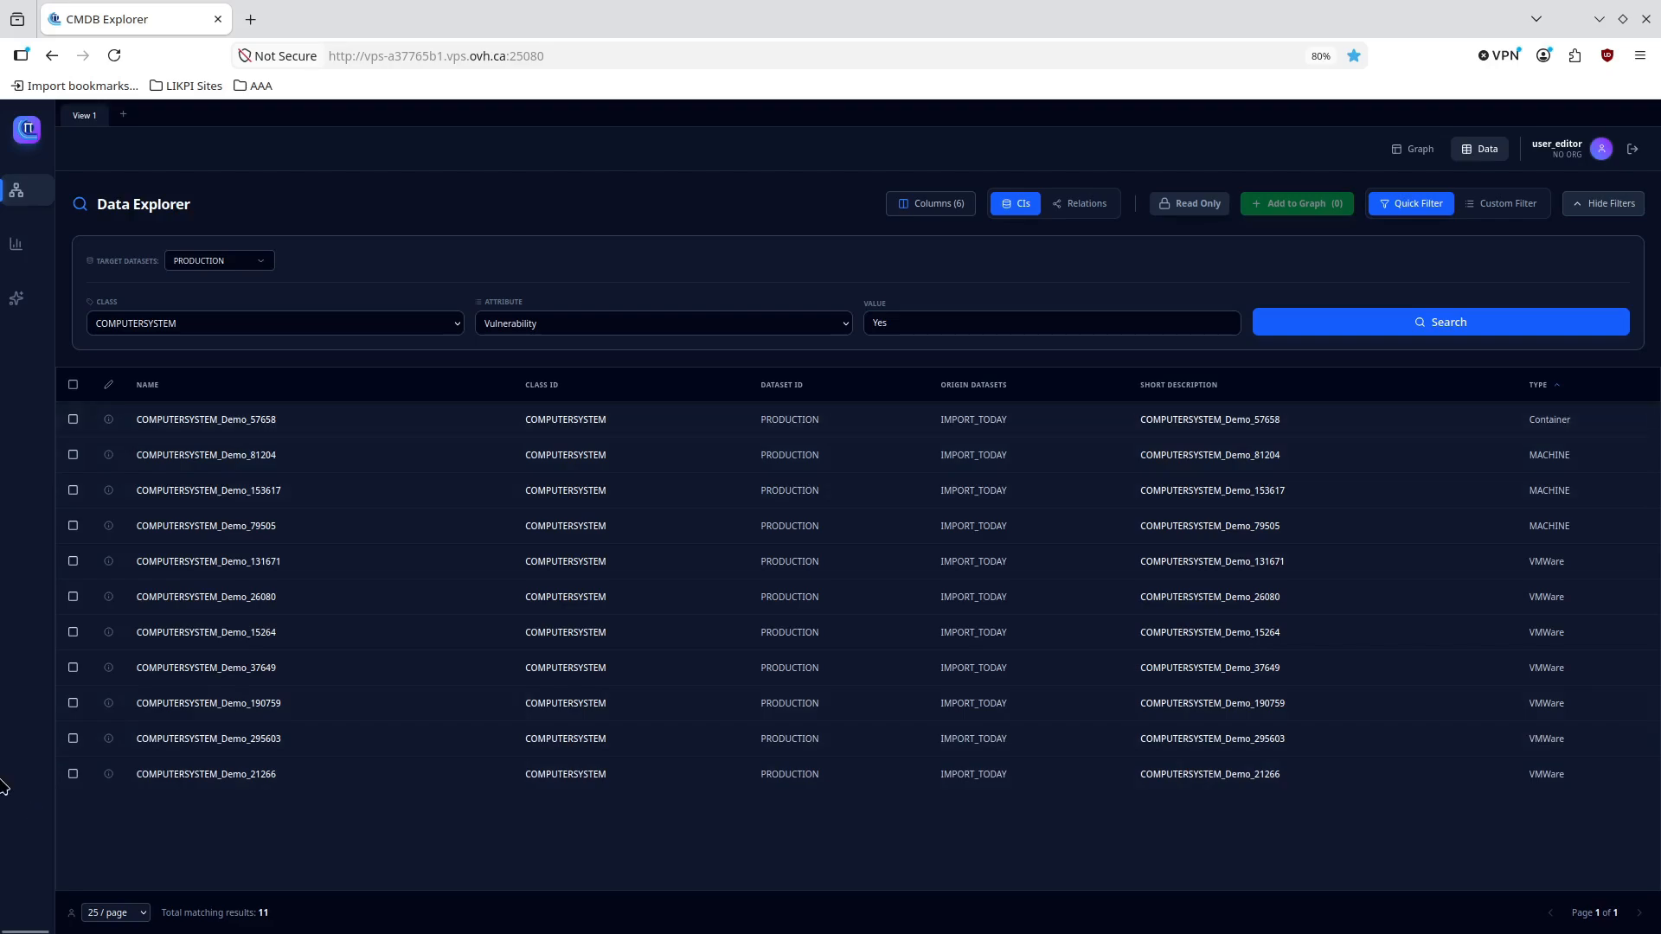
Add COMPUTERSYSTEM_Demo_81204 to the graph and show the actions available for its node.
click(73, 456)
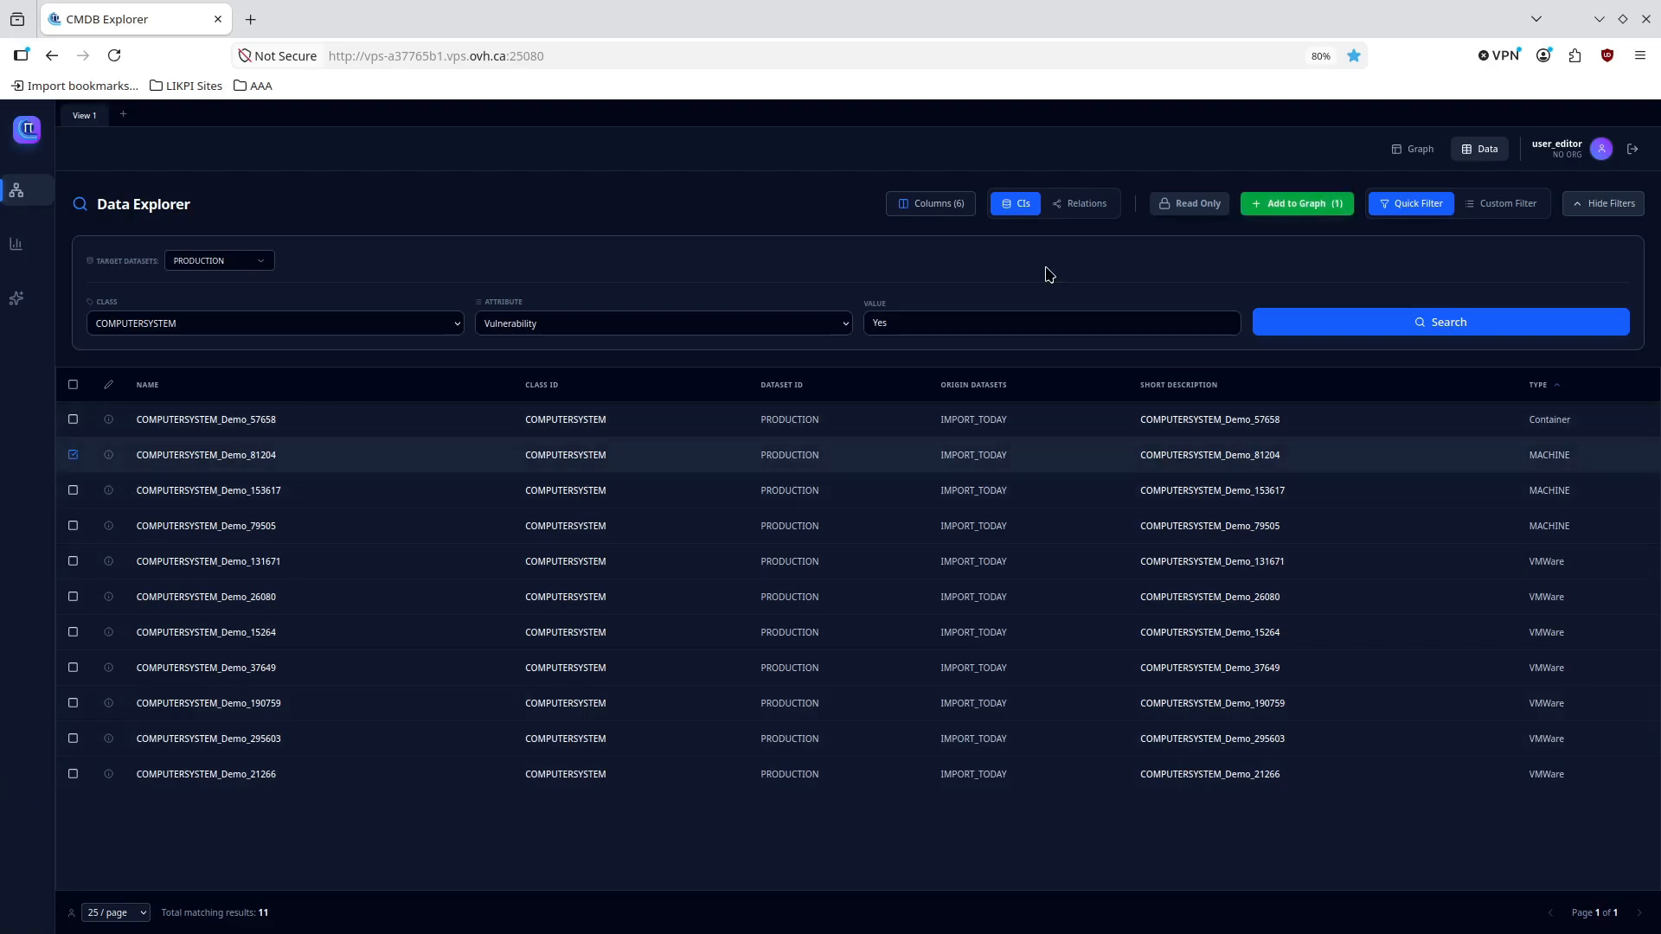
click(1293, 200)
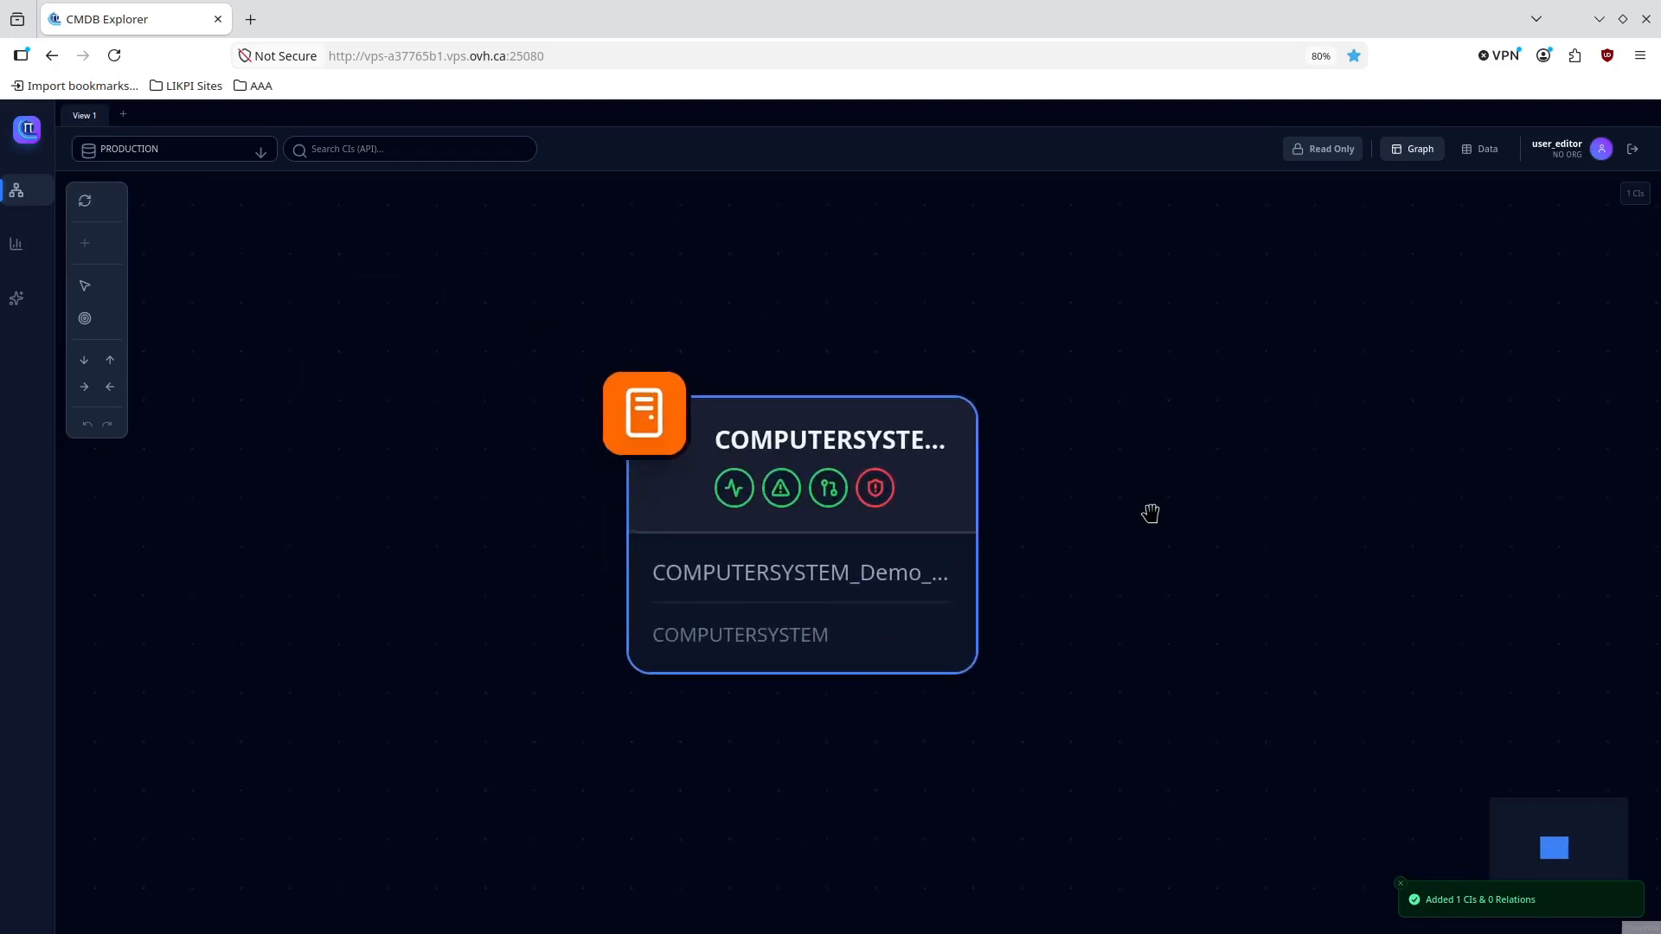
right_click(907, 442)
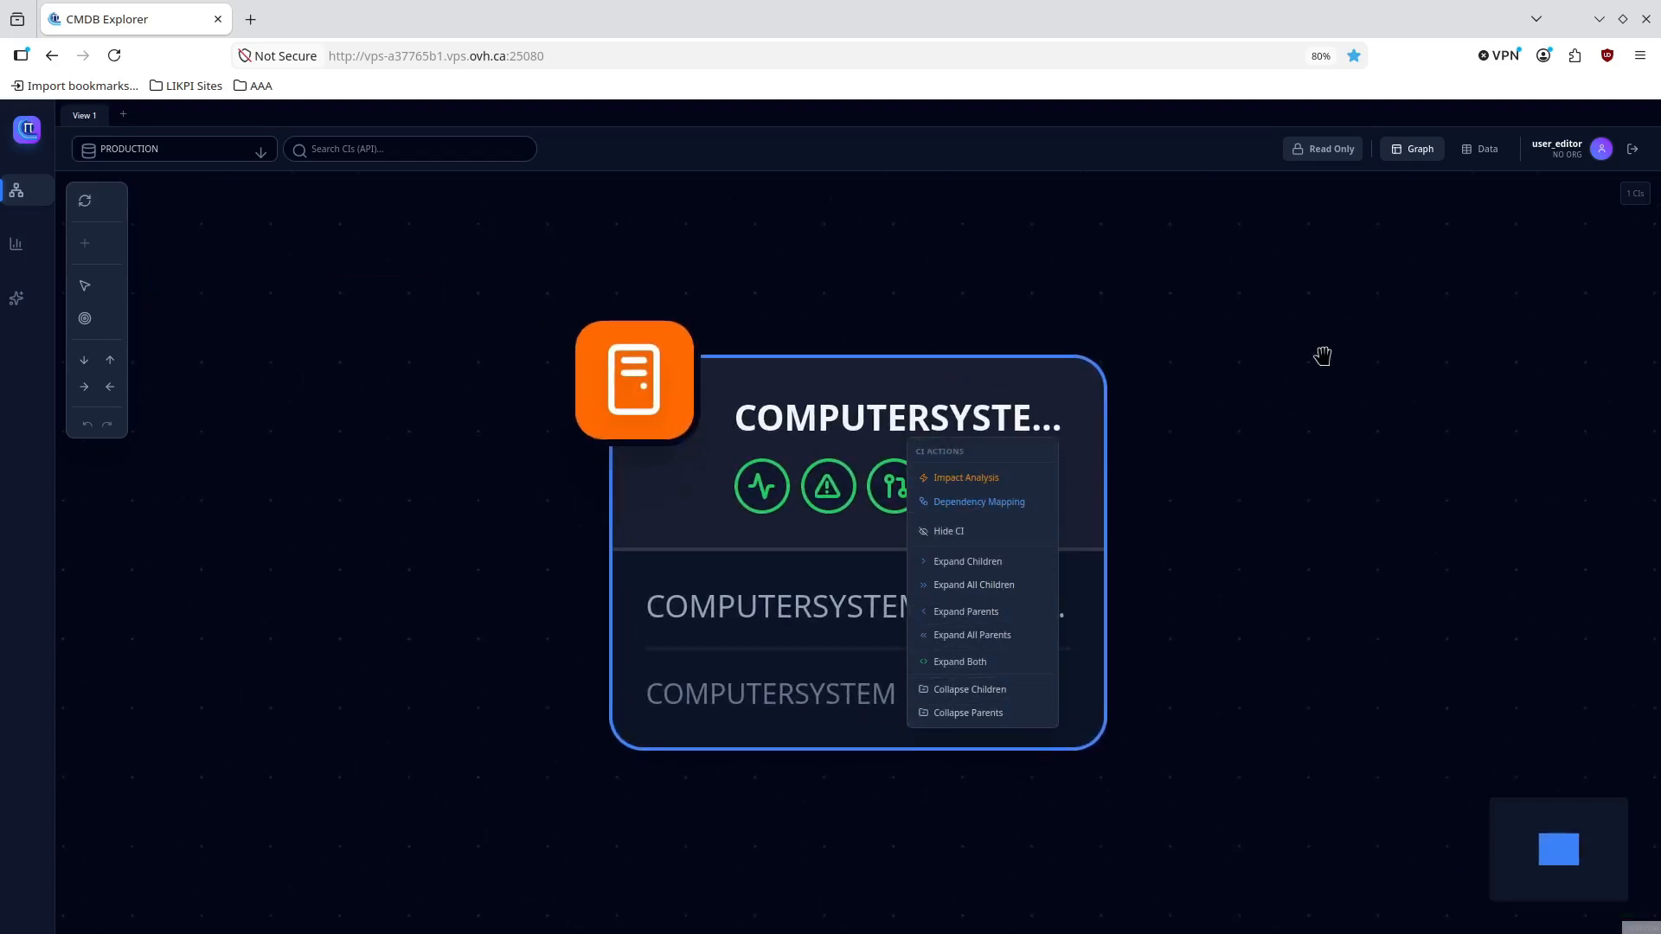
Return to the data results, open the details of COMPUTERSYSTEM_Demo_81204 and browse forward and back through the neighbouring configuration items.
click(1473, 152)
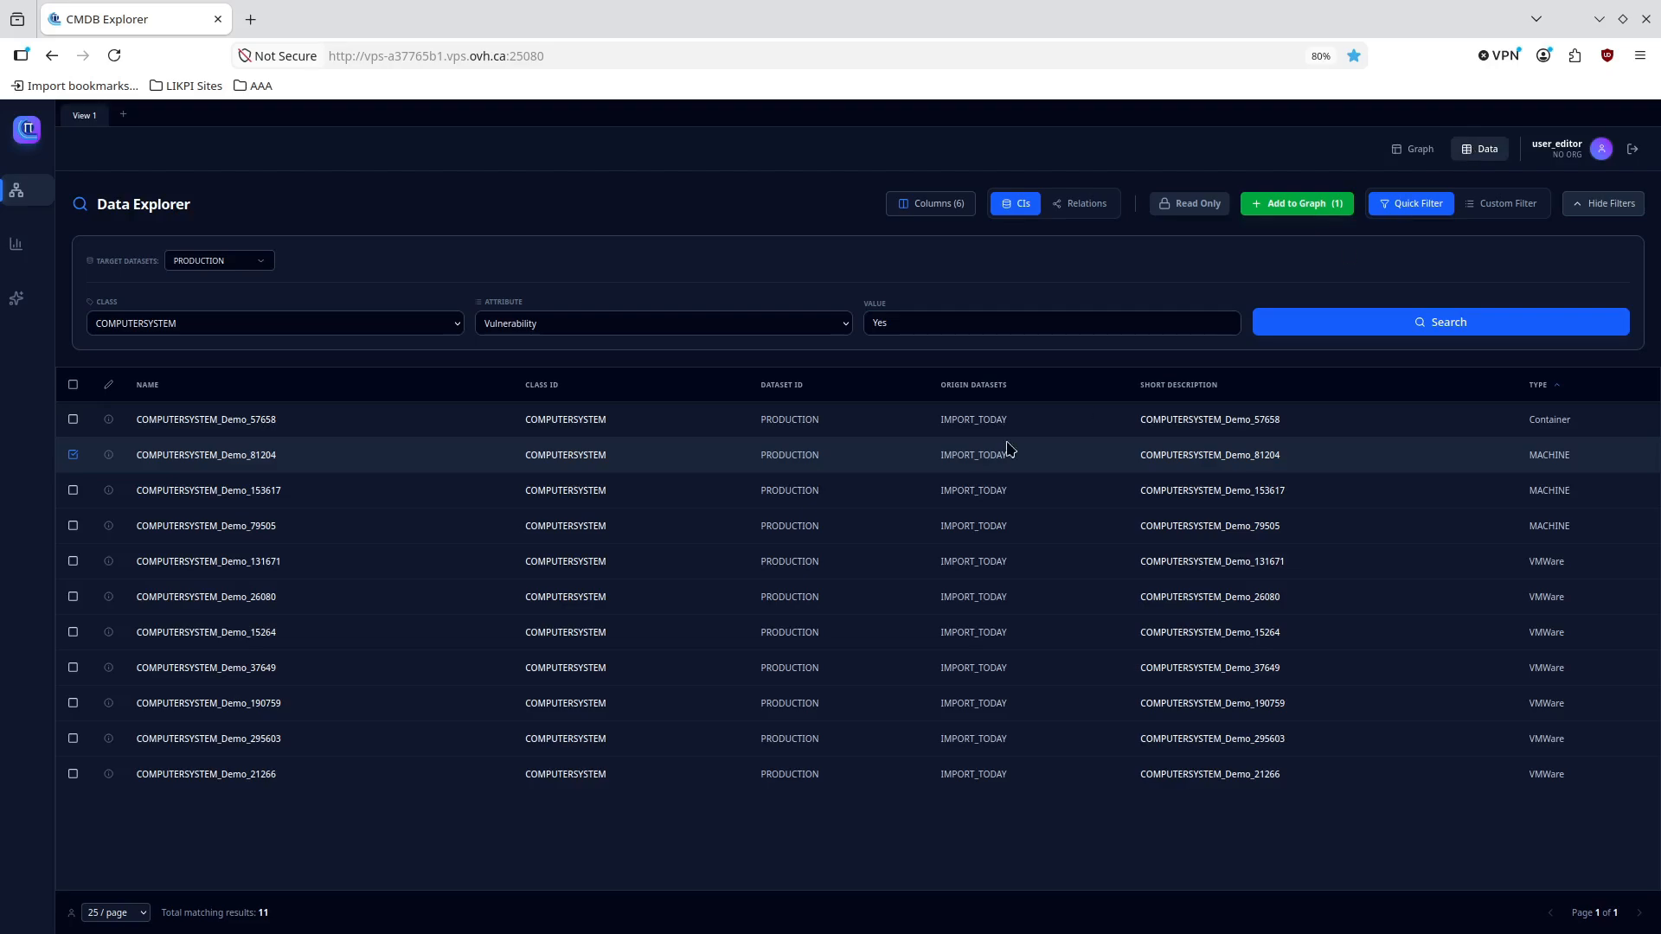
double_click(220, 453)
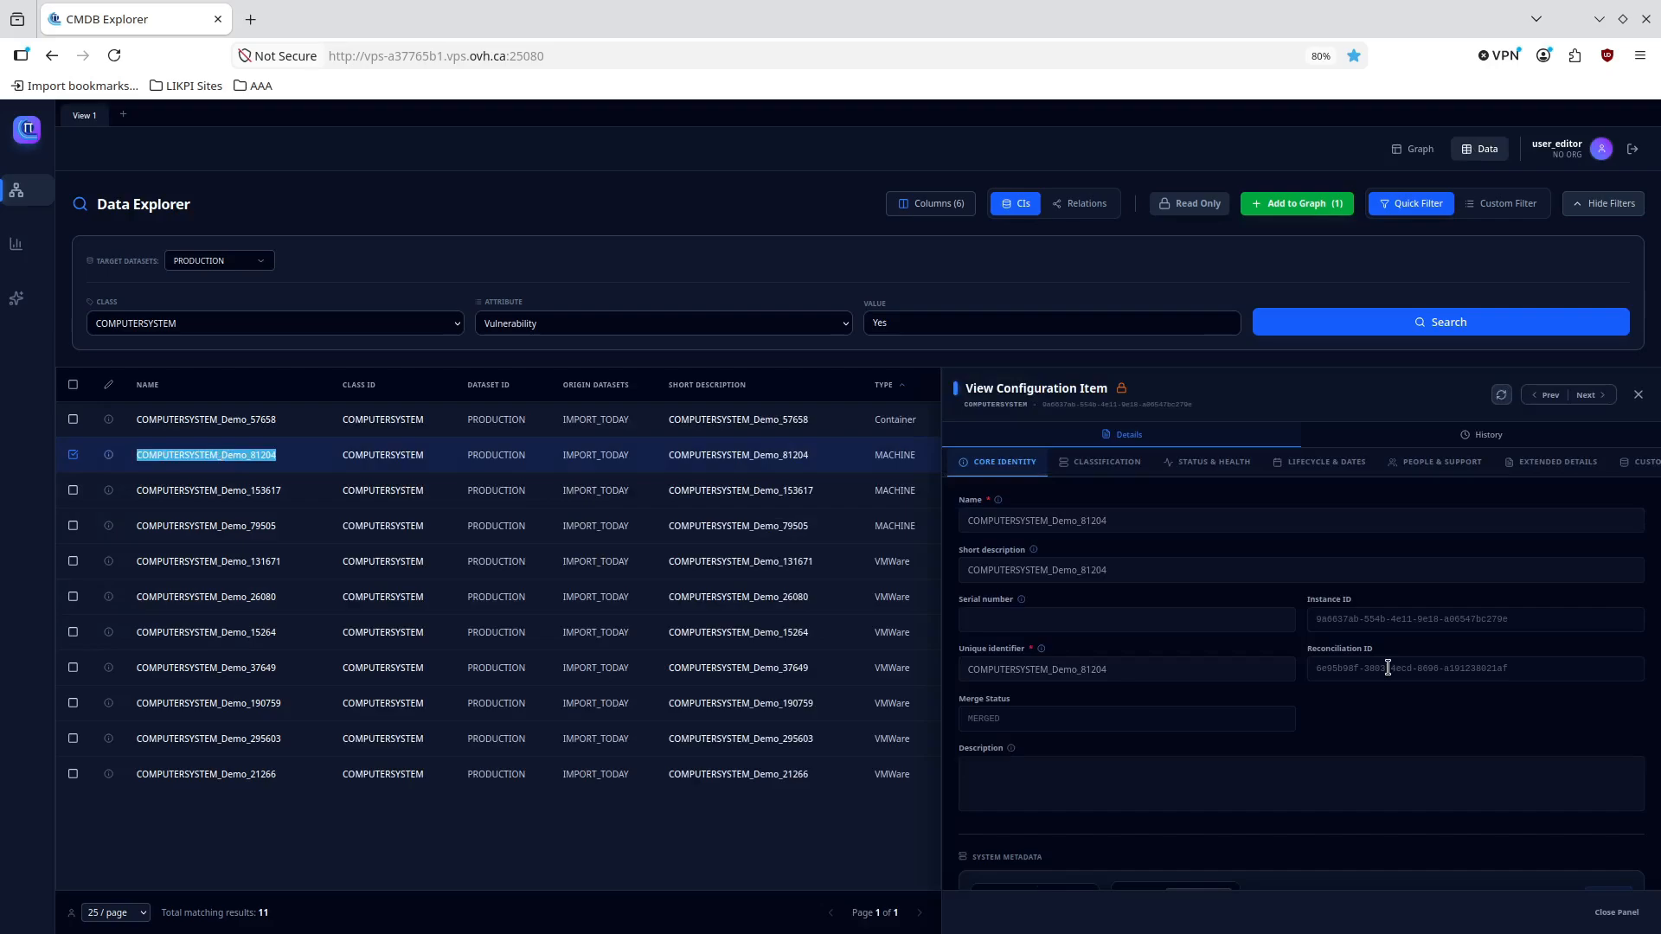
click(1587, 396)
click(1588, 401)
click(1589, 402)
click(1589, 402)
click(1589, 401)
click(1589, 402)
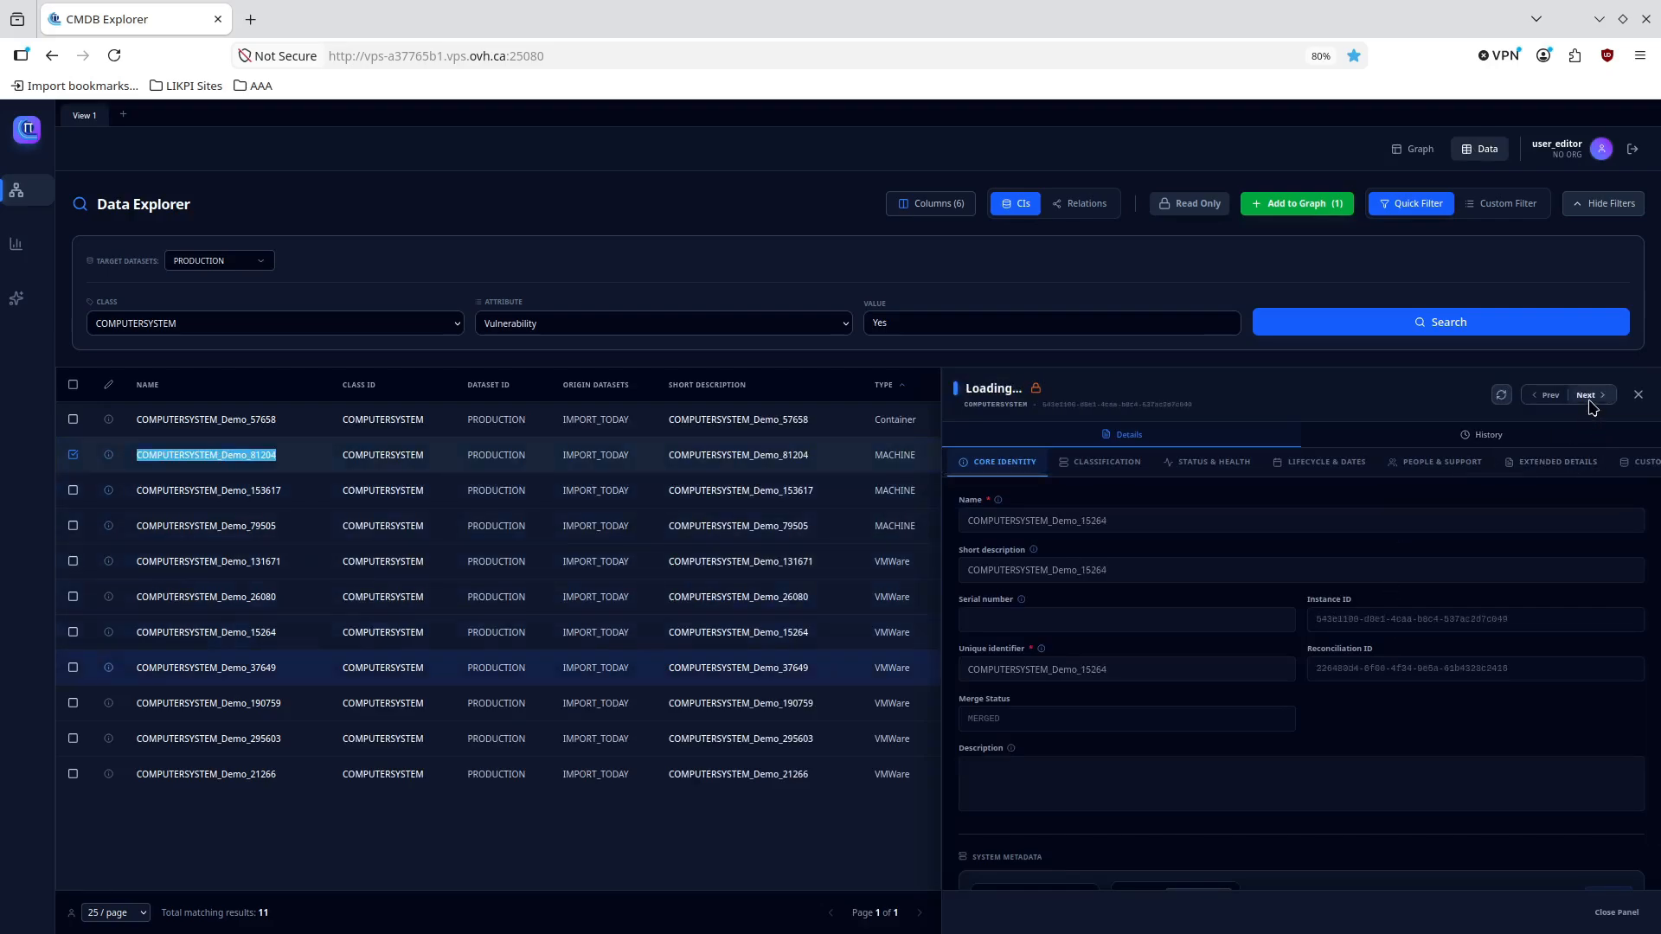
click(1548, 398)
click(1549, 398)
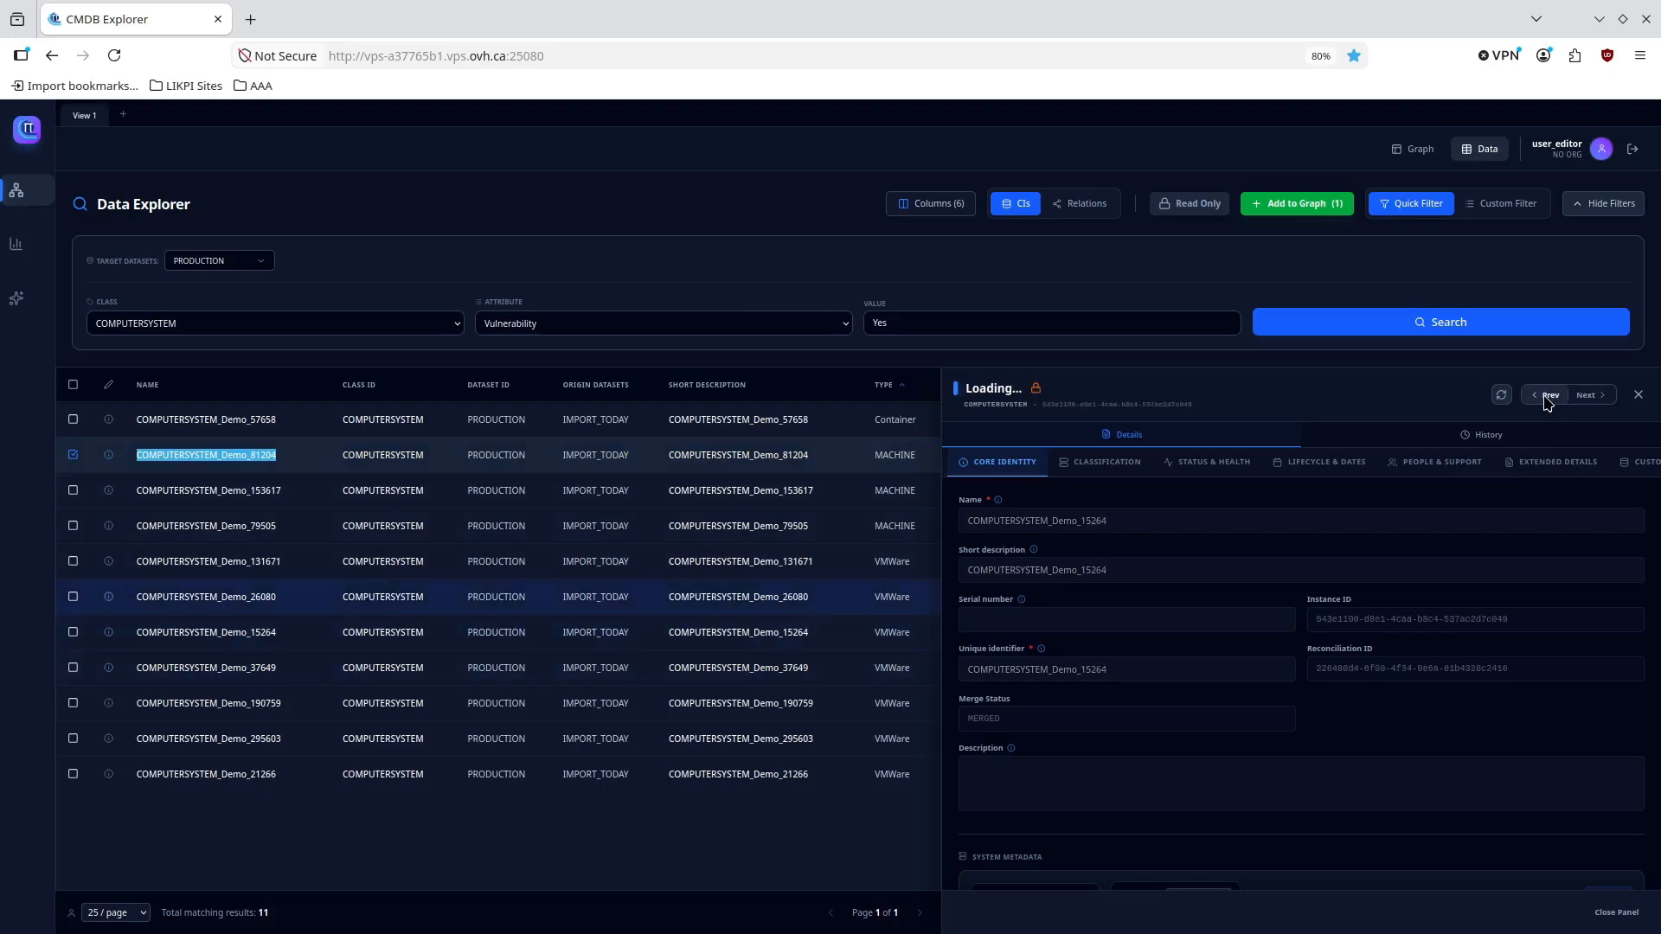
click(1548, 398)
click(1548, 398)
click(1548, 398)
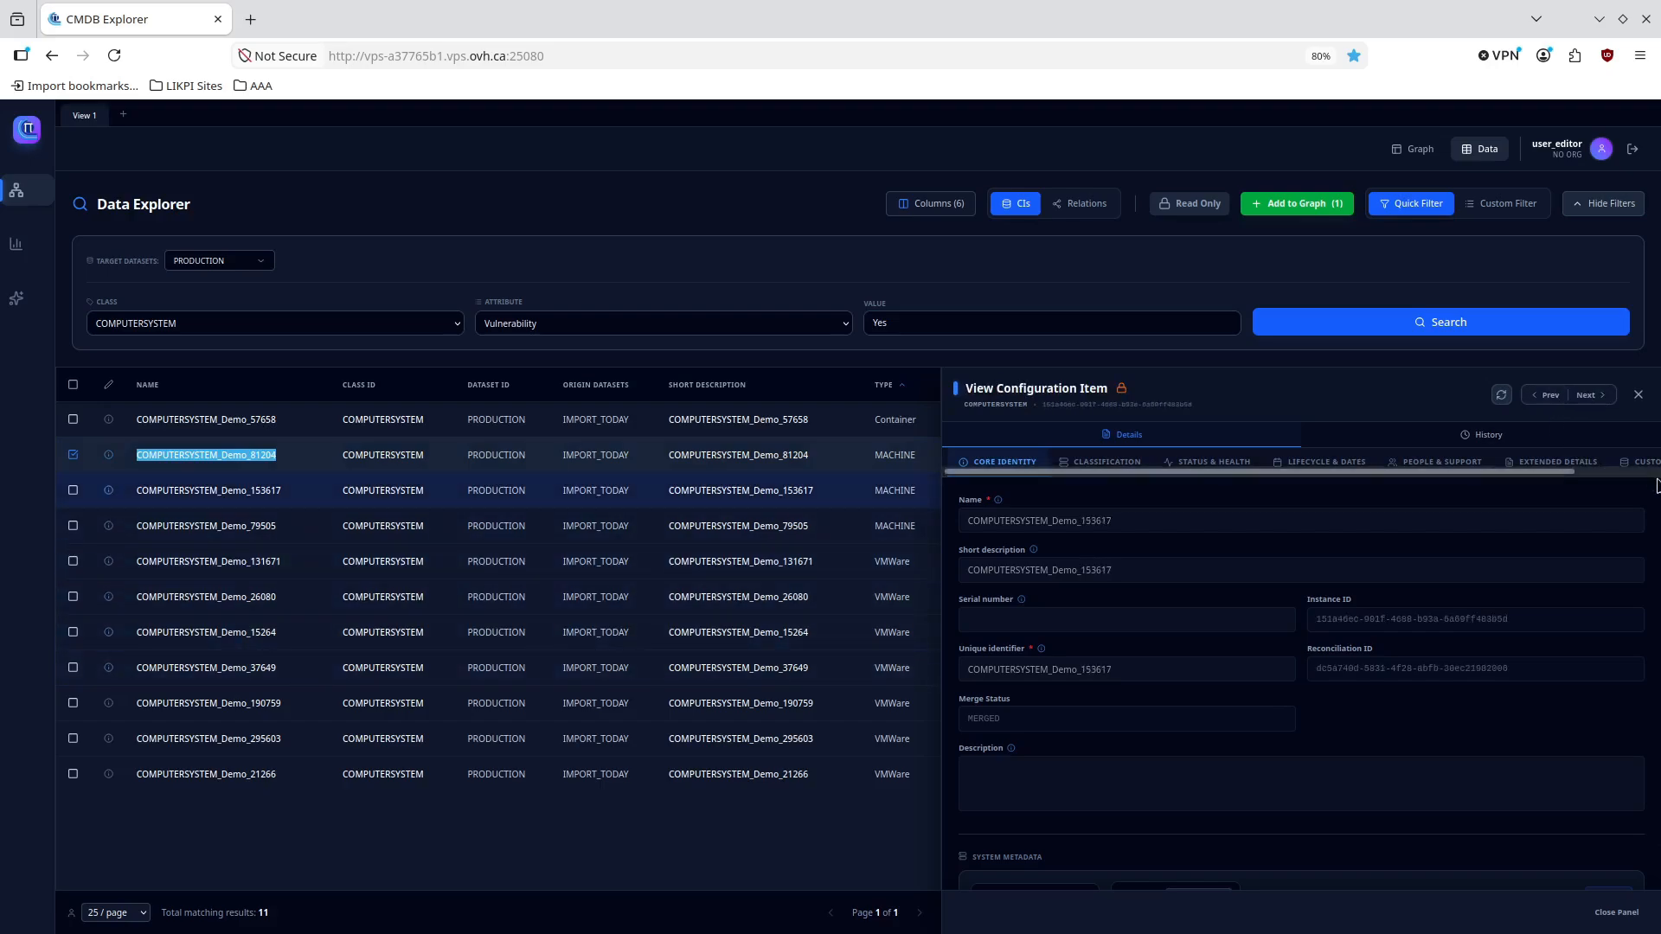
Copy the Instance ID of COMPUTERSYSTEM_Demo_153617 and search for BASE_RELATIONSHIP relations with that value as Source ID.
drag(1540, 616, 1316, 623)
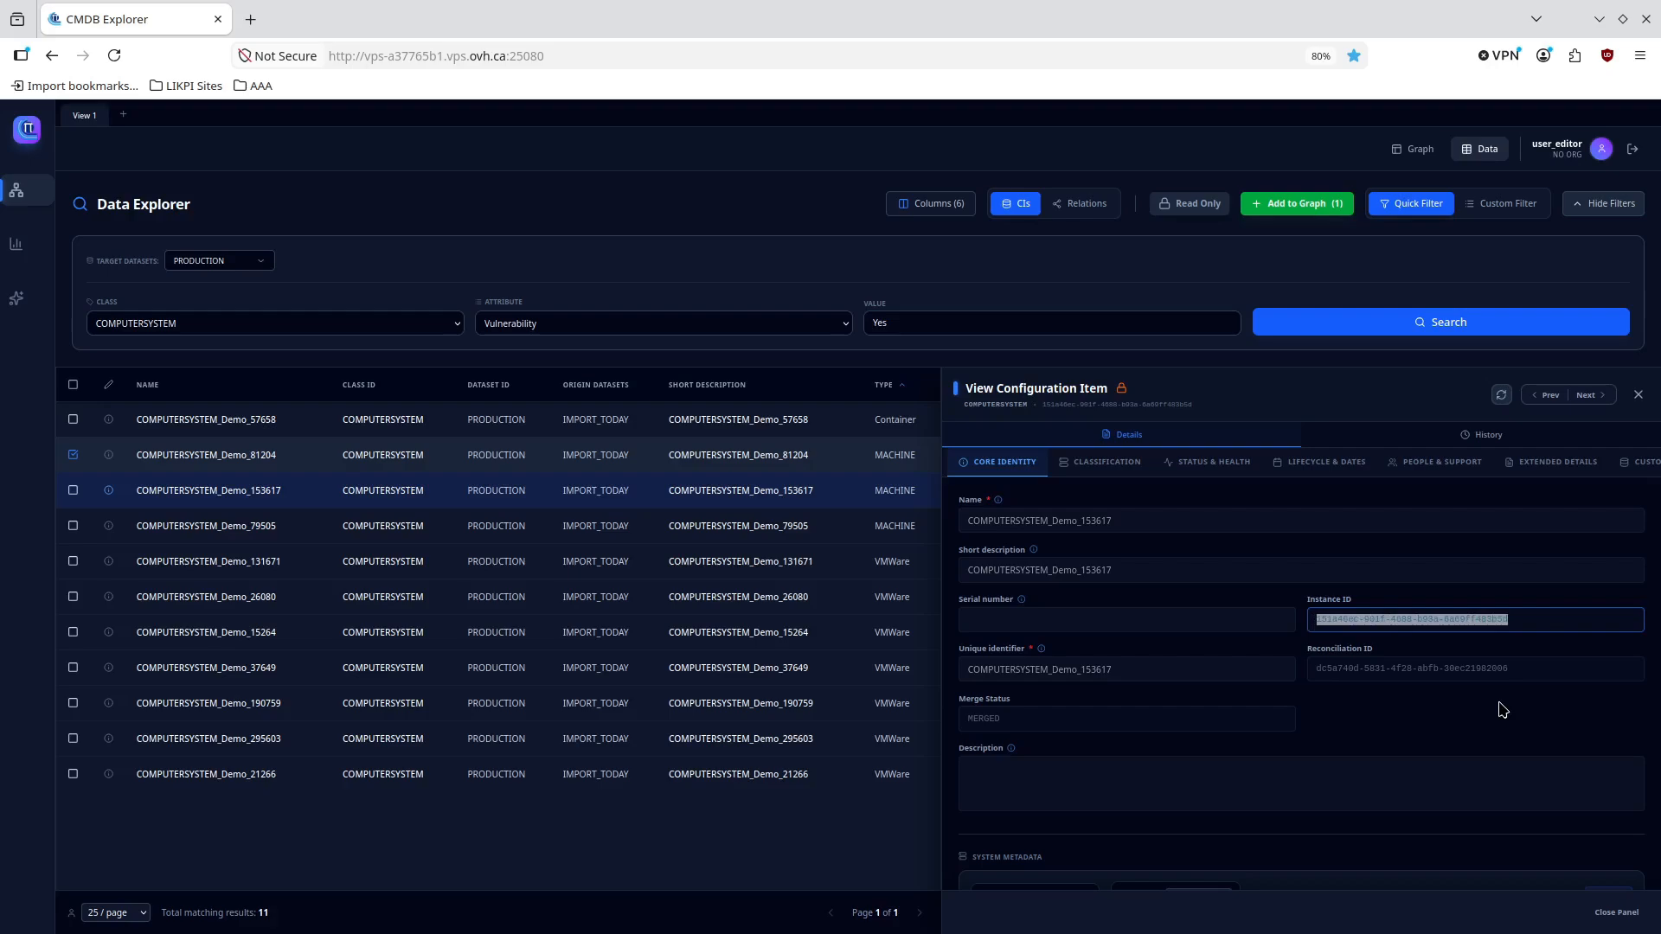
click(1638, 394)
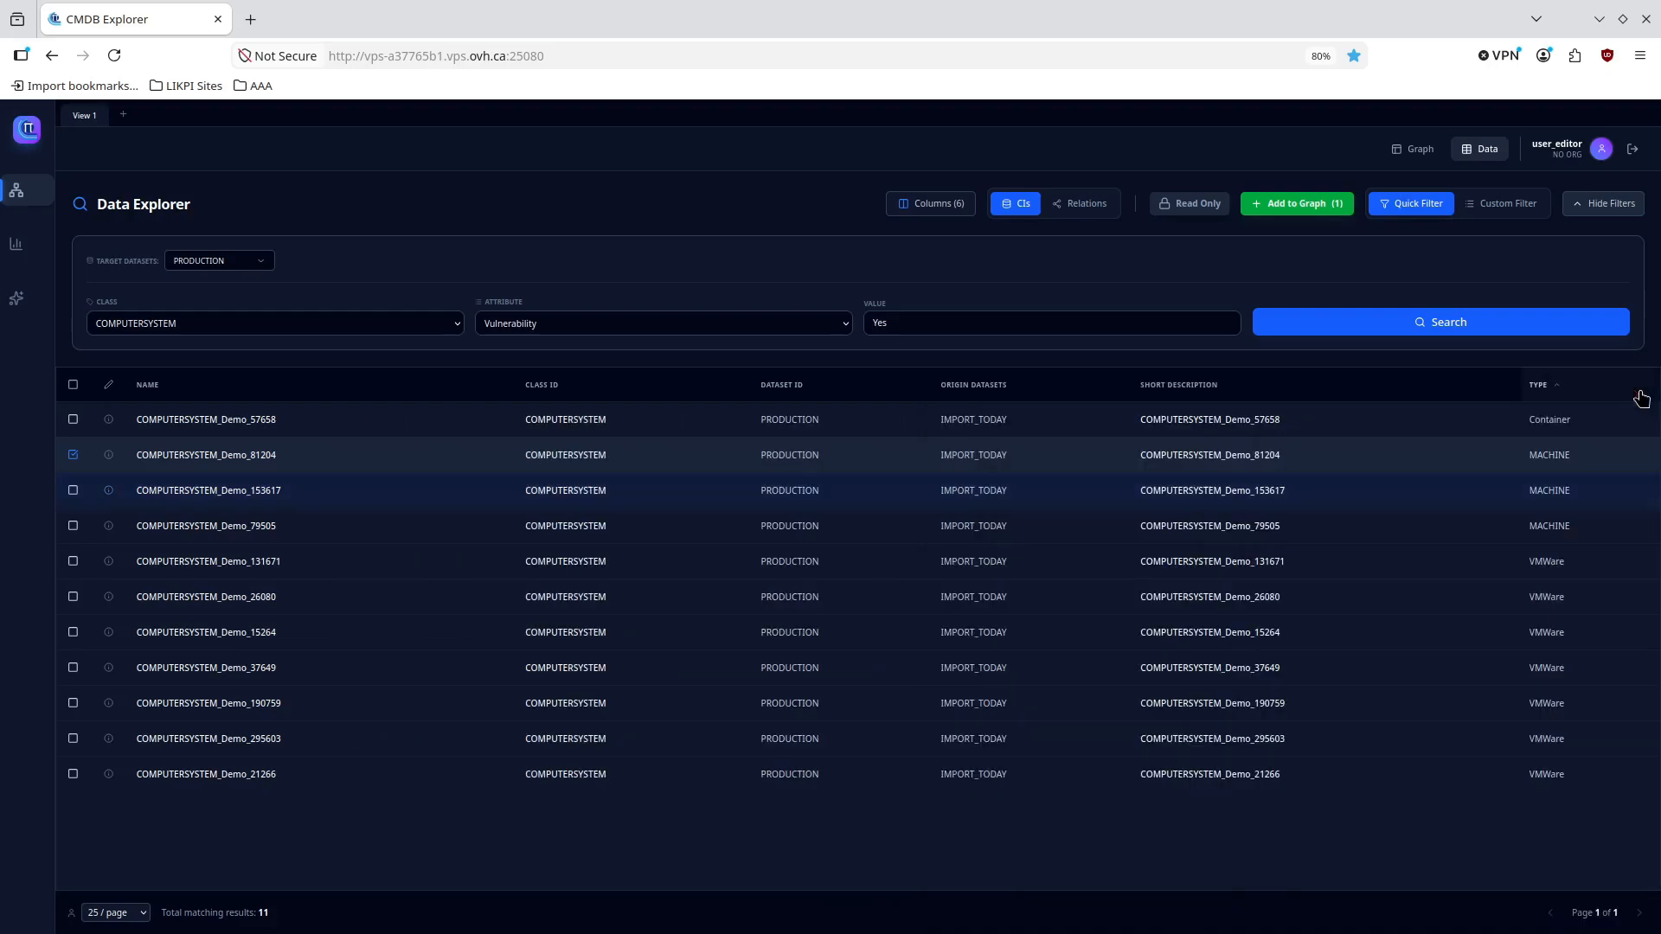
click(1086, 208)
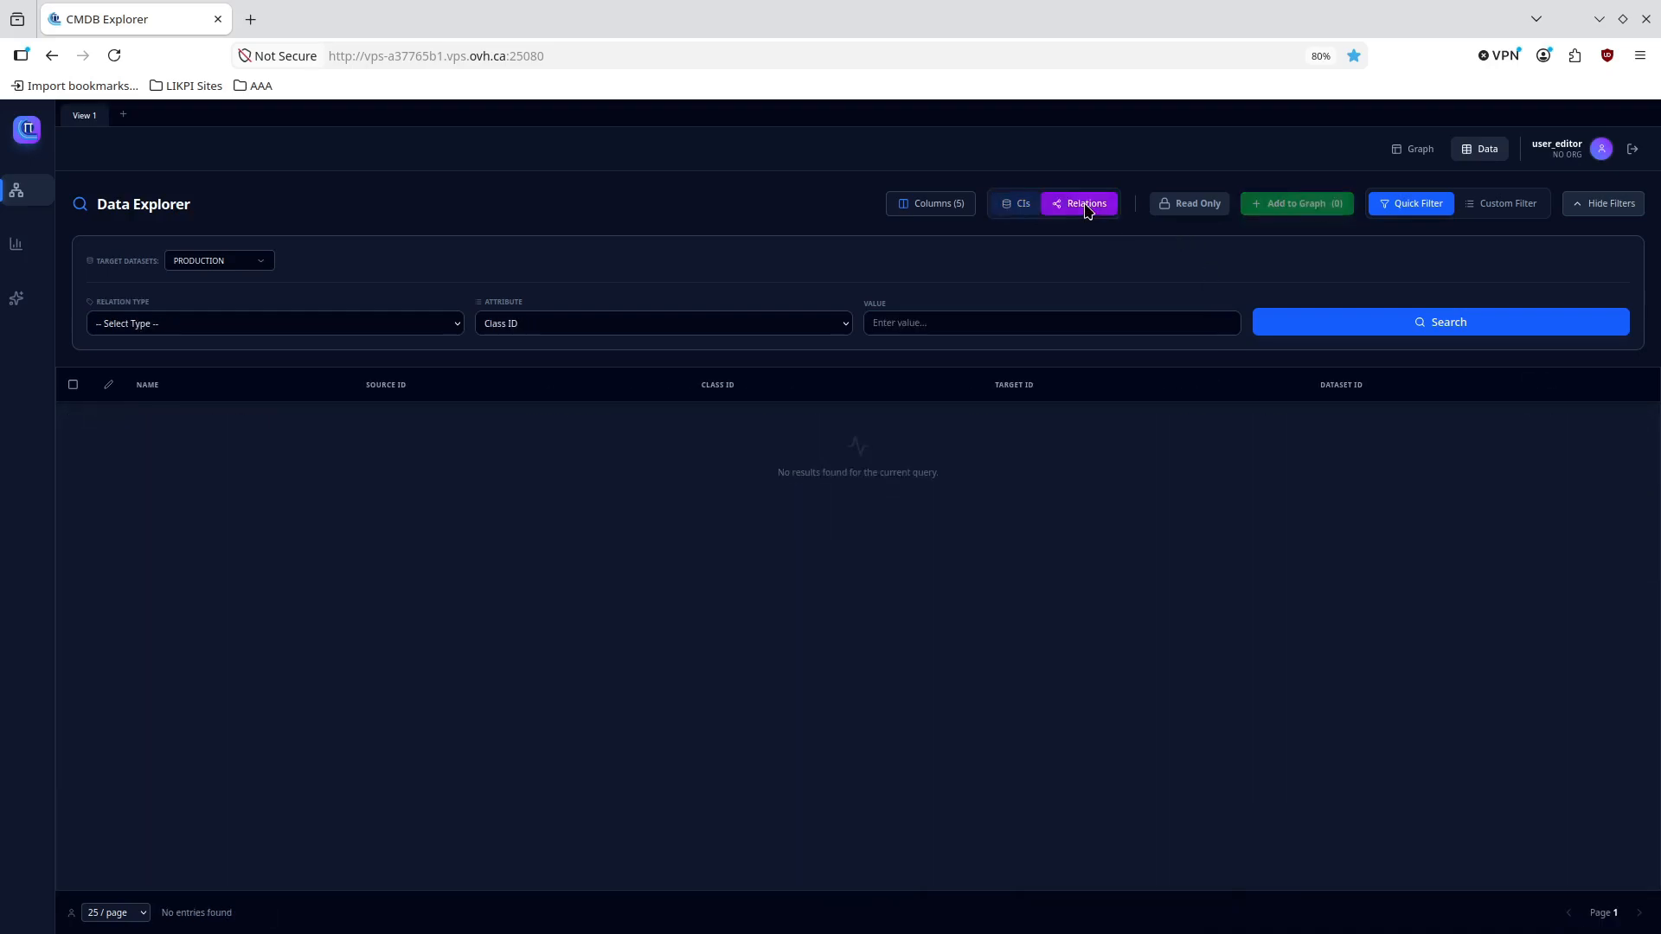
click(333, 322)
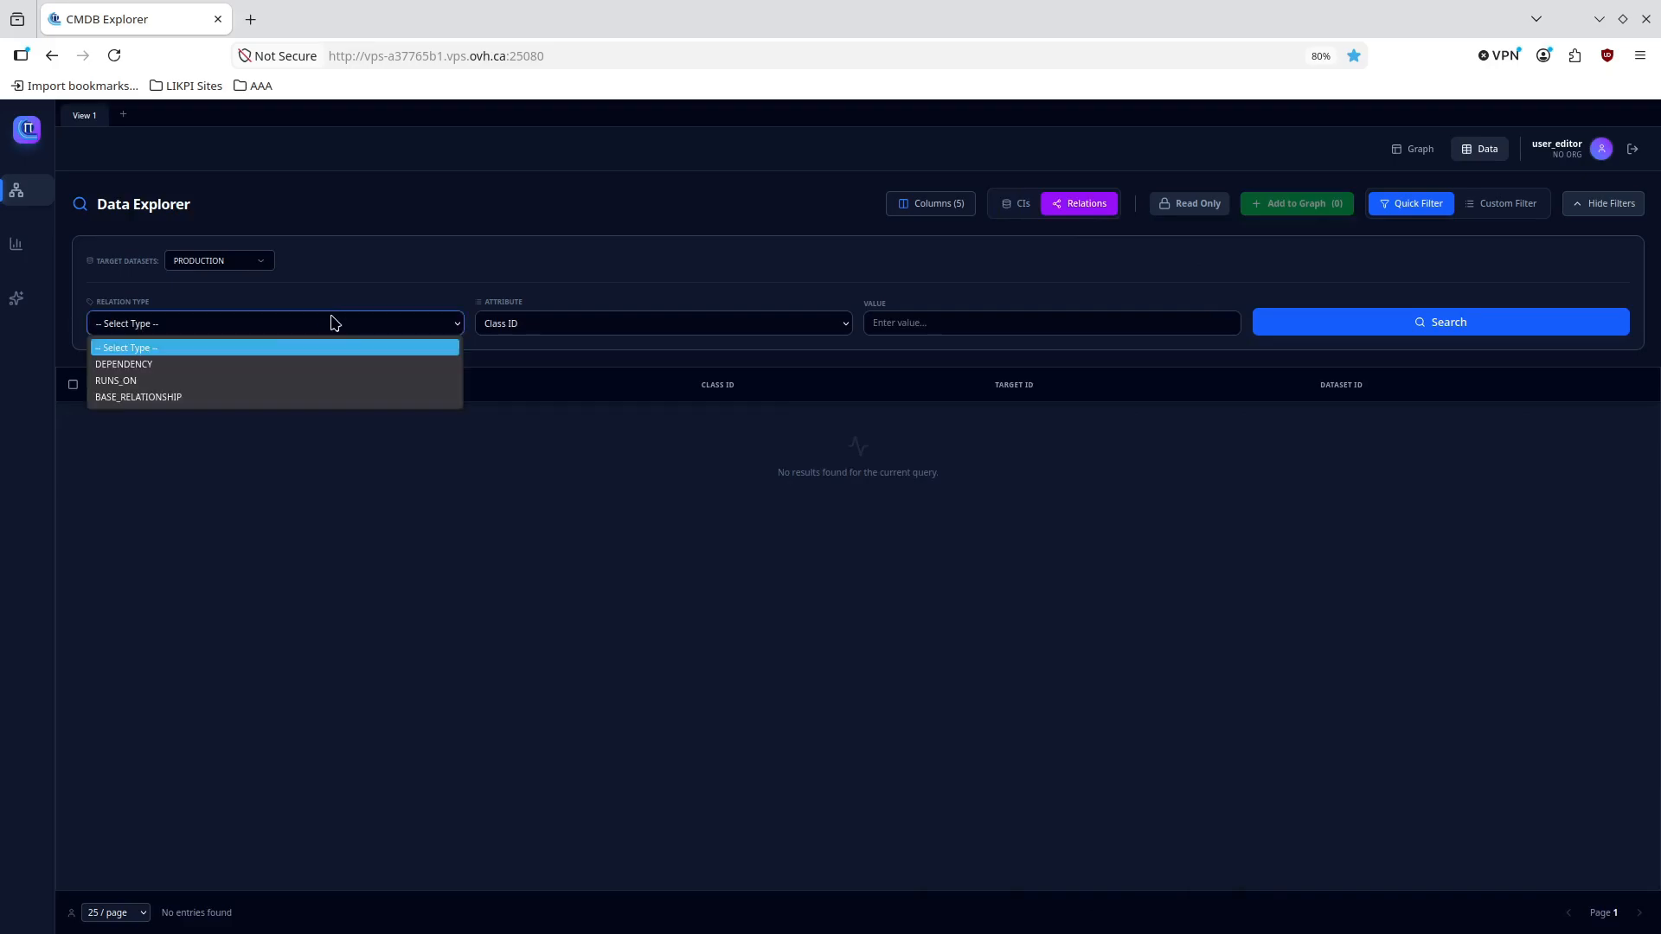
click(157, 397)
click(638, 326)
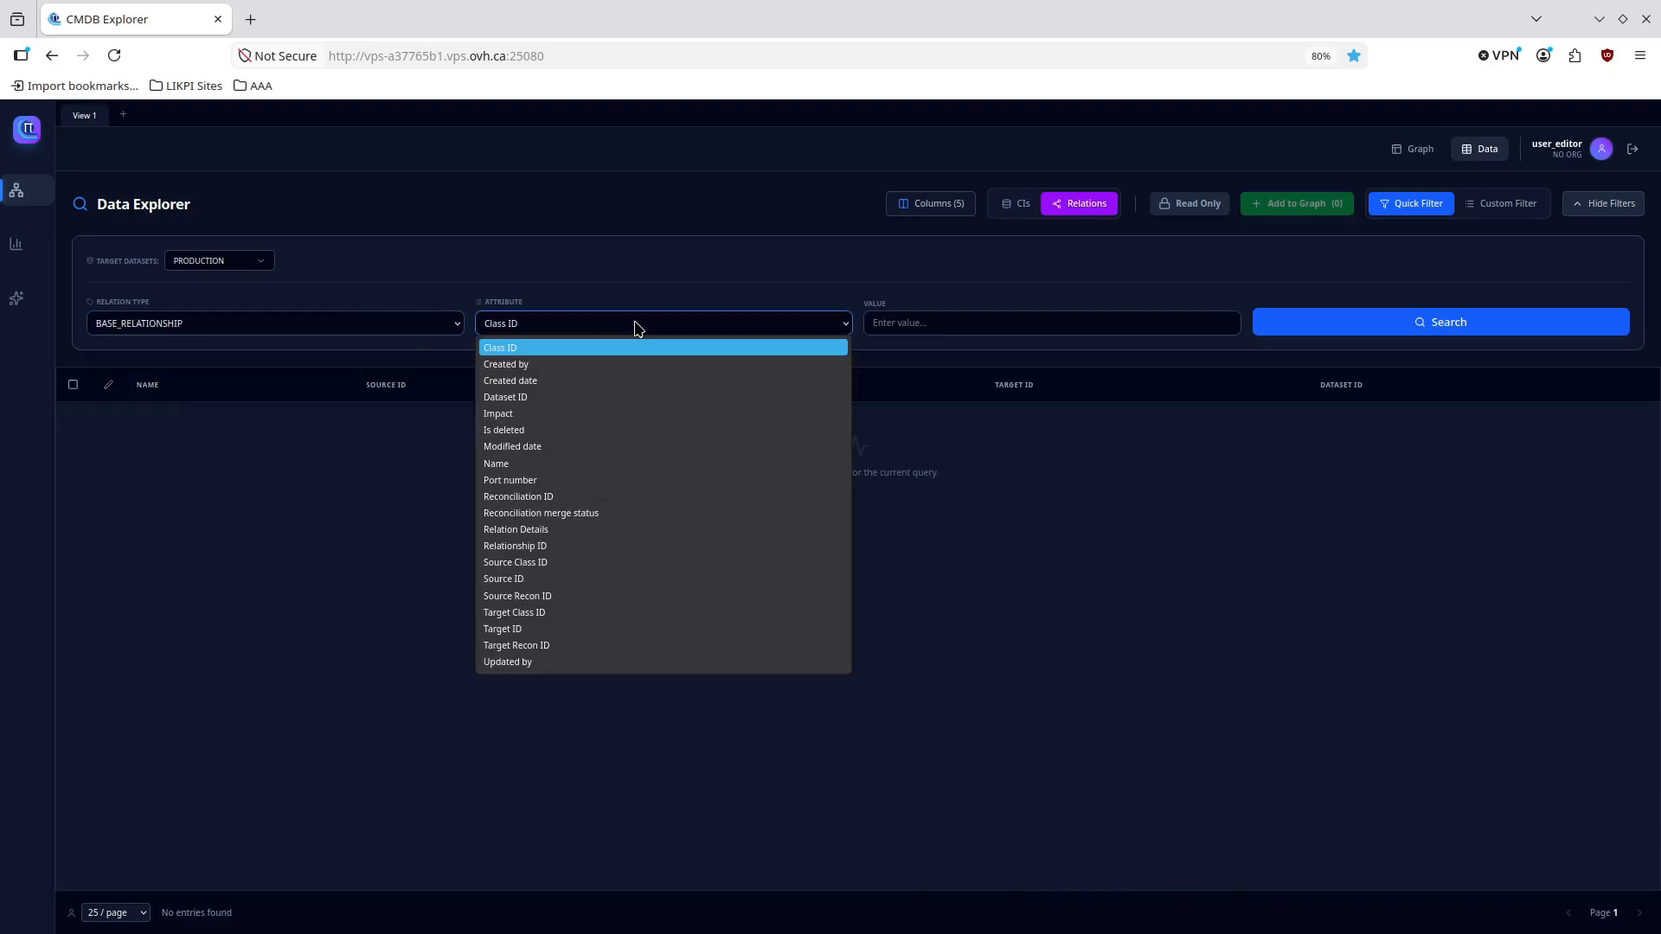
click(533, 579)
click(966, 325)
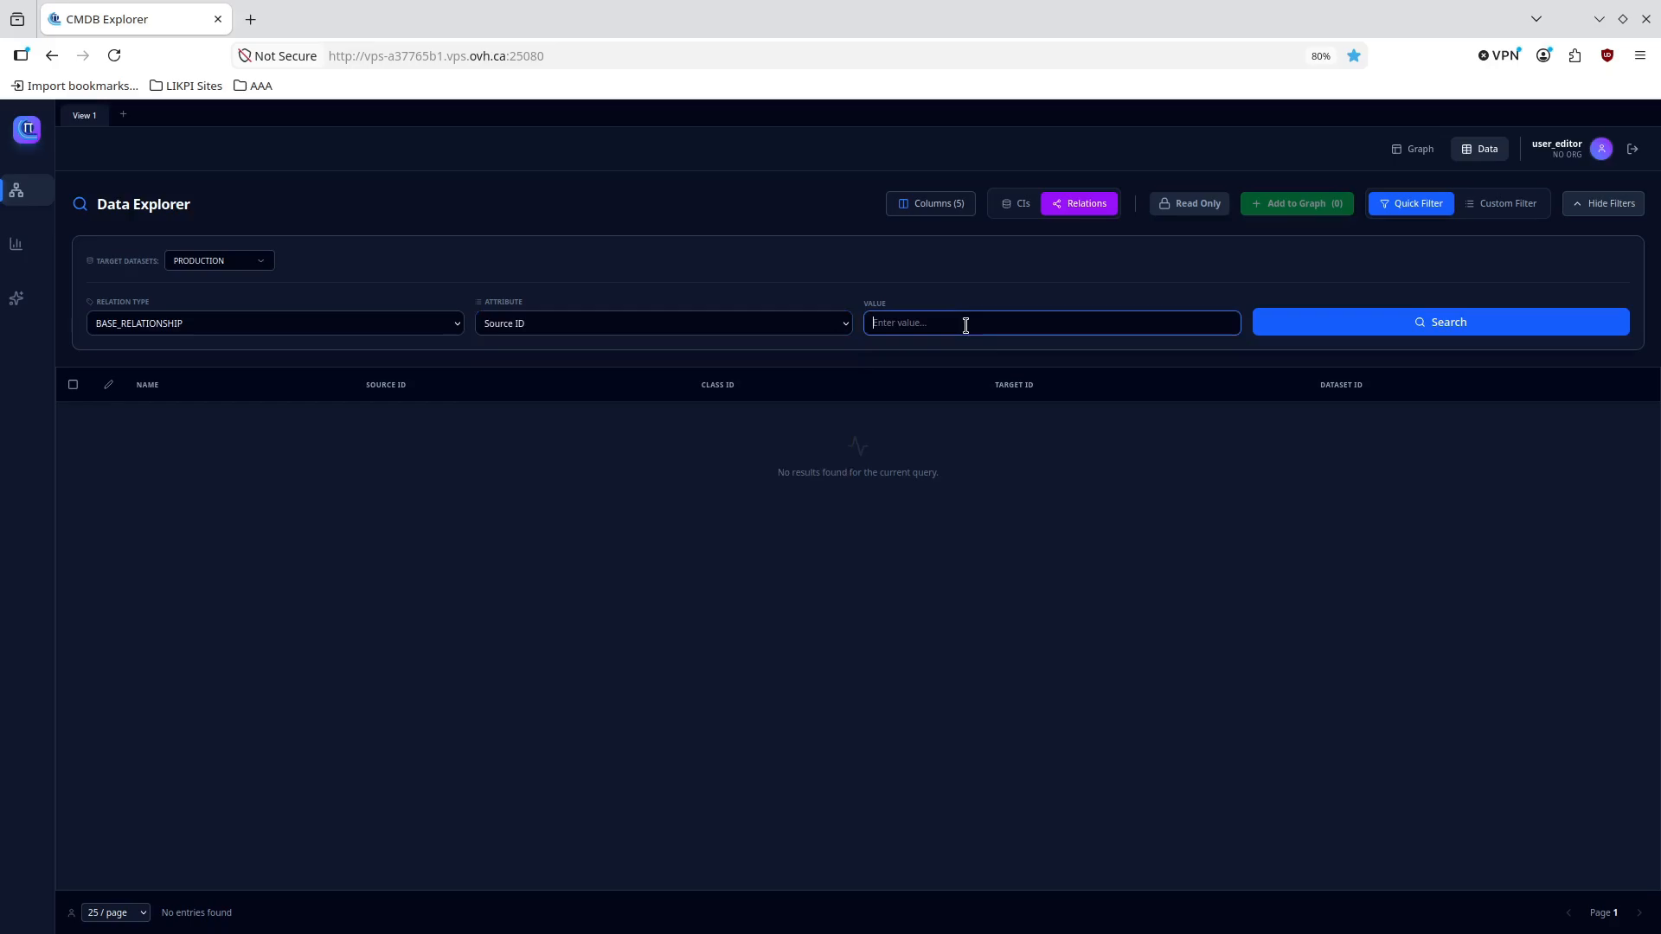
text(151a46ec-901f-4688-b93a-6a69ff483b5d)
click(1387, 321)
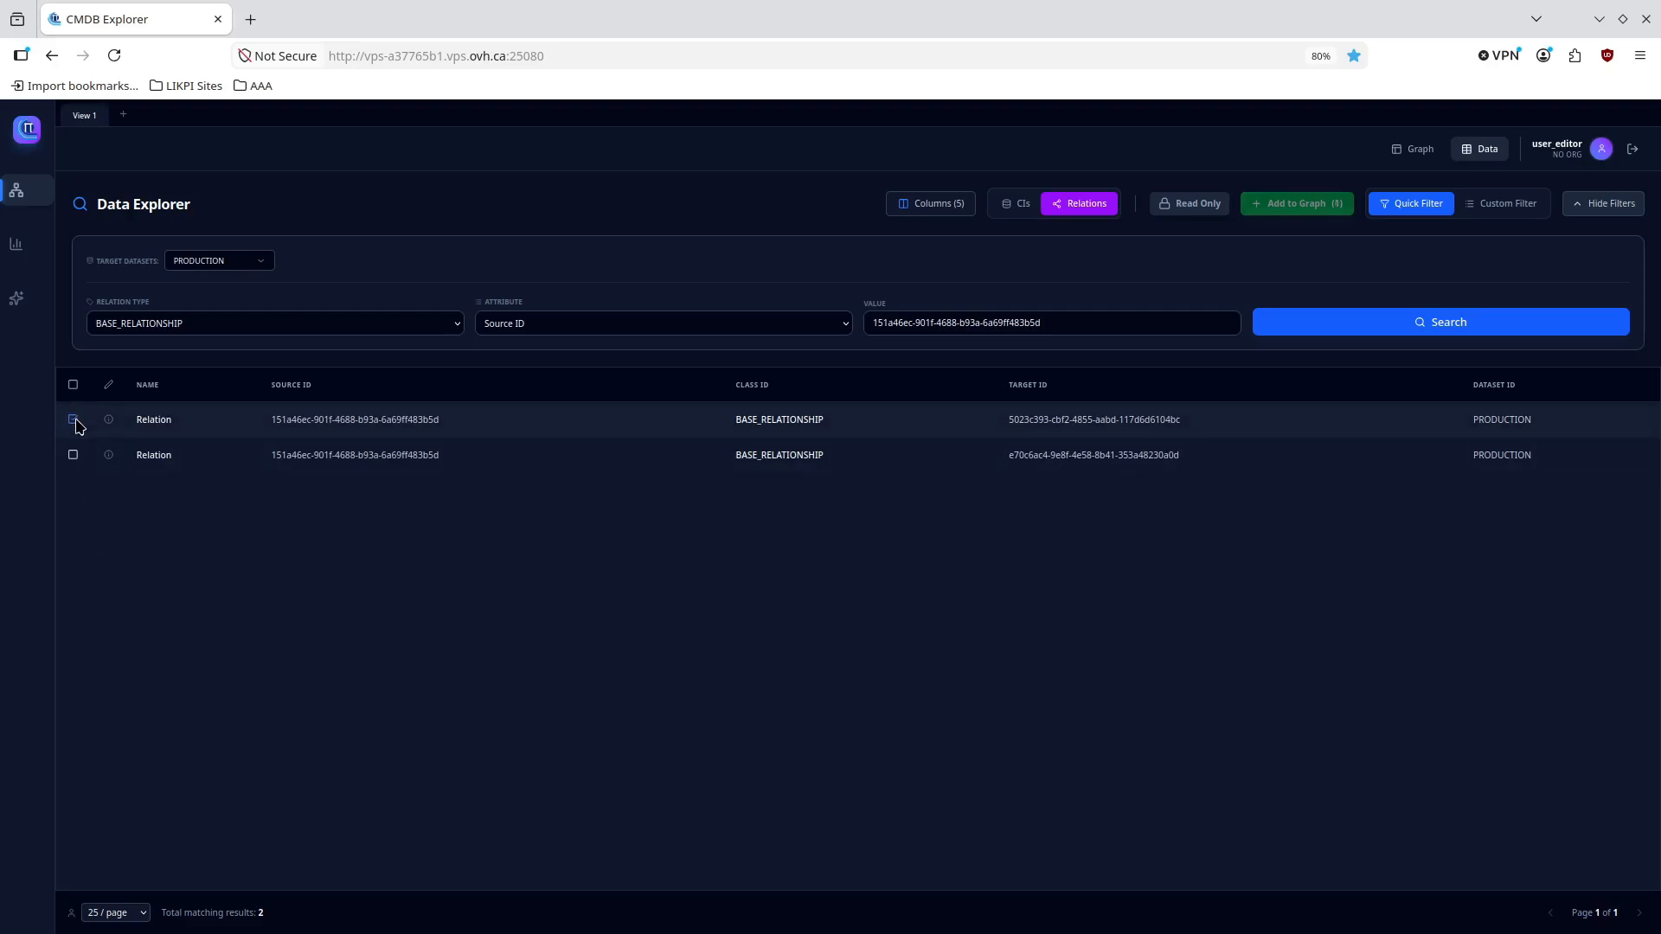
Add the first listed relation to the graph and go back to the relation results.
click(1296, 204)
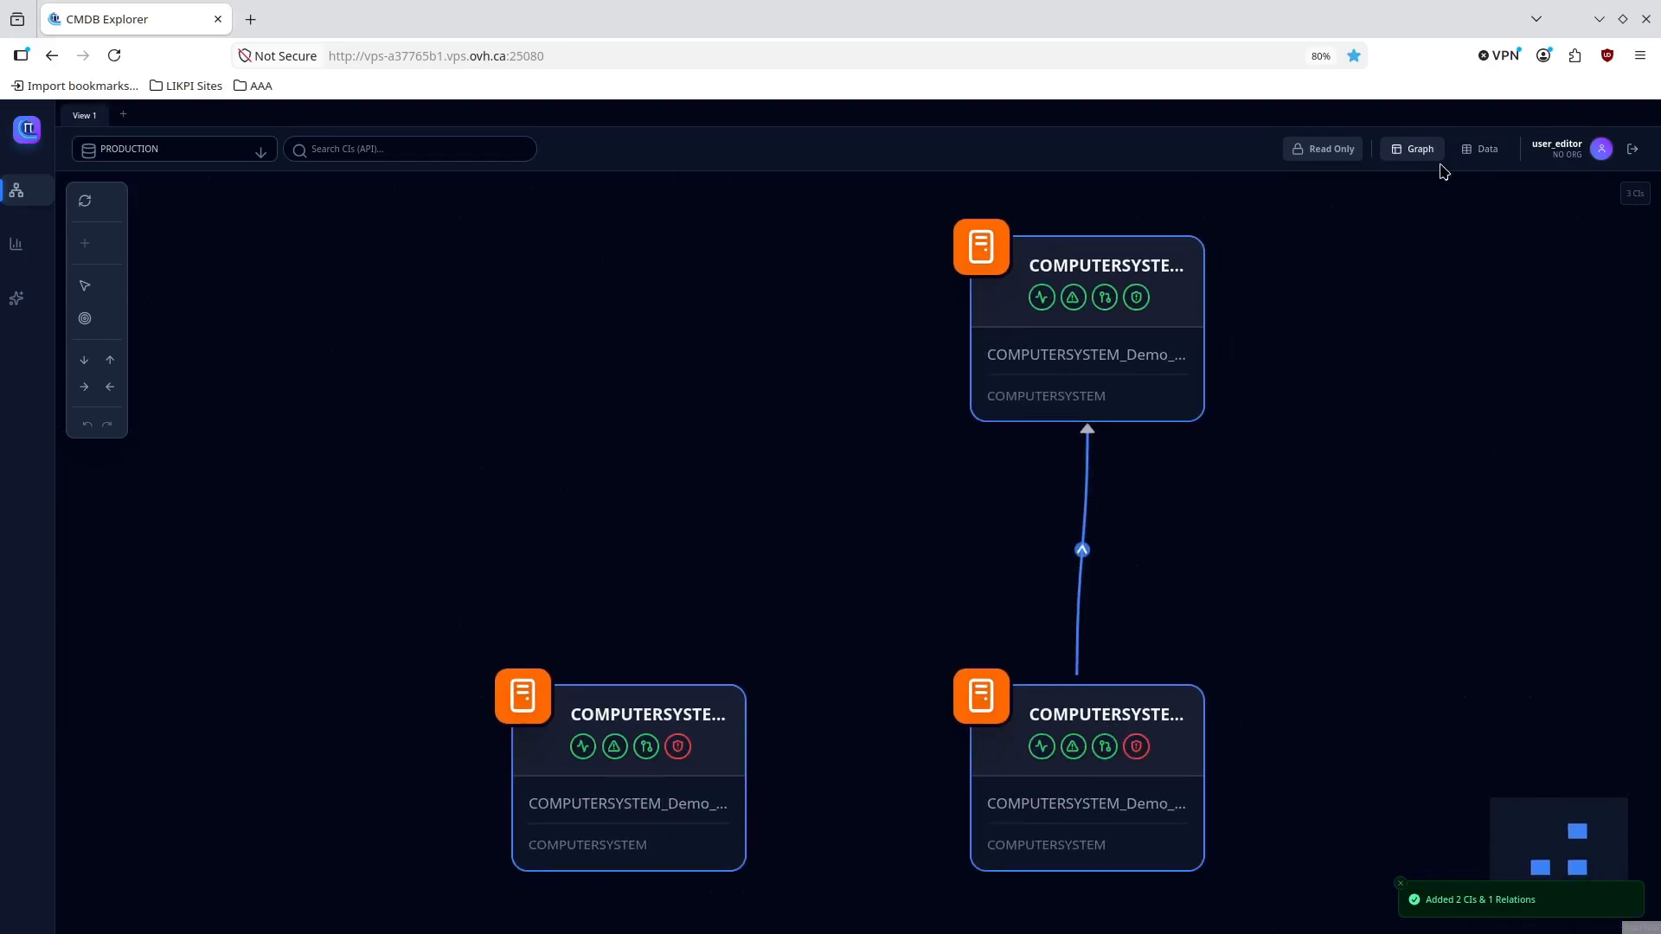
click(1482, 150)
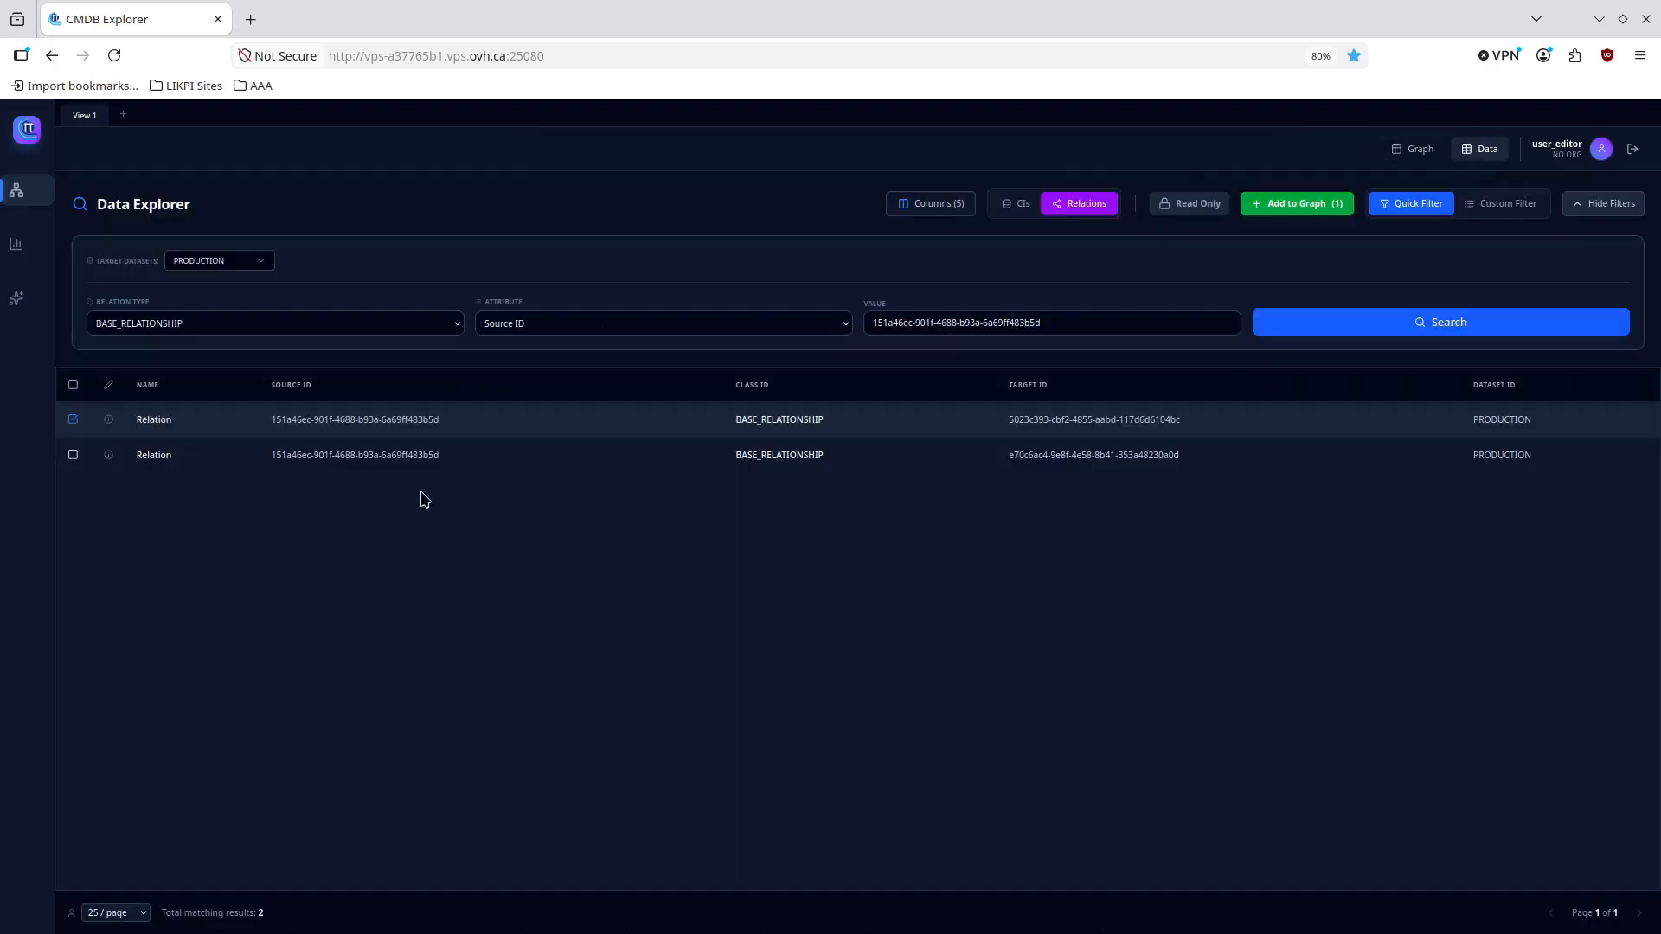
Examine the details of the first relation, step to the second one and back, and close the details.
double_click(168, 420)
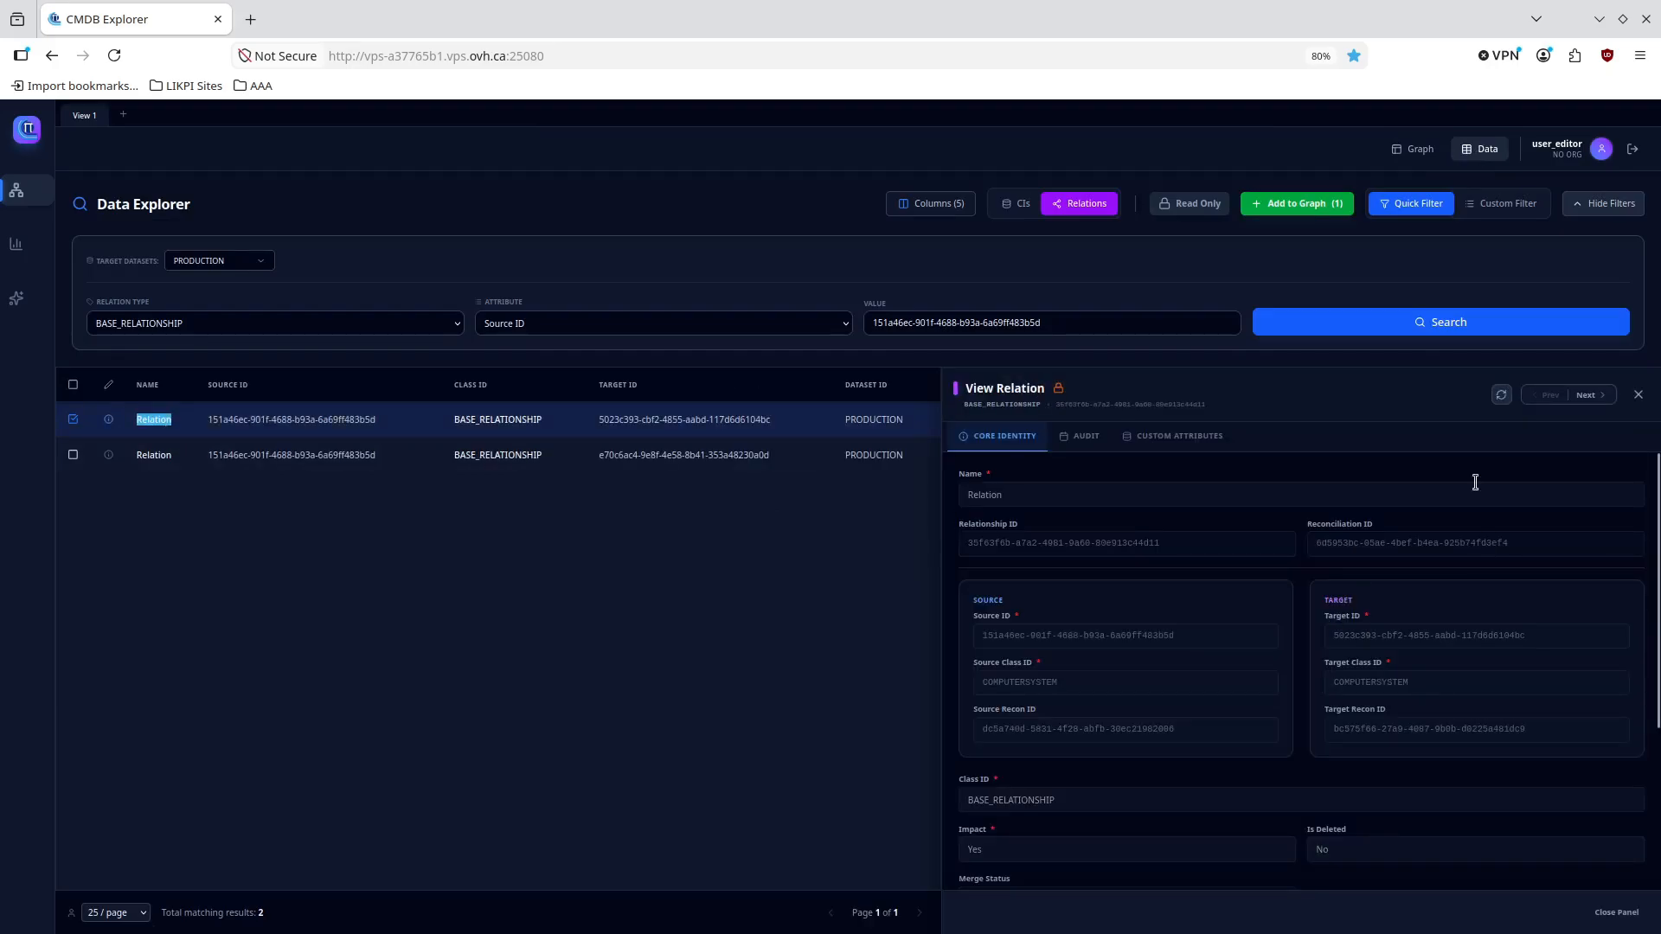
click(1595, 397)
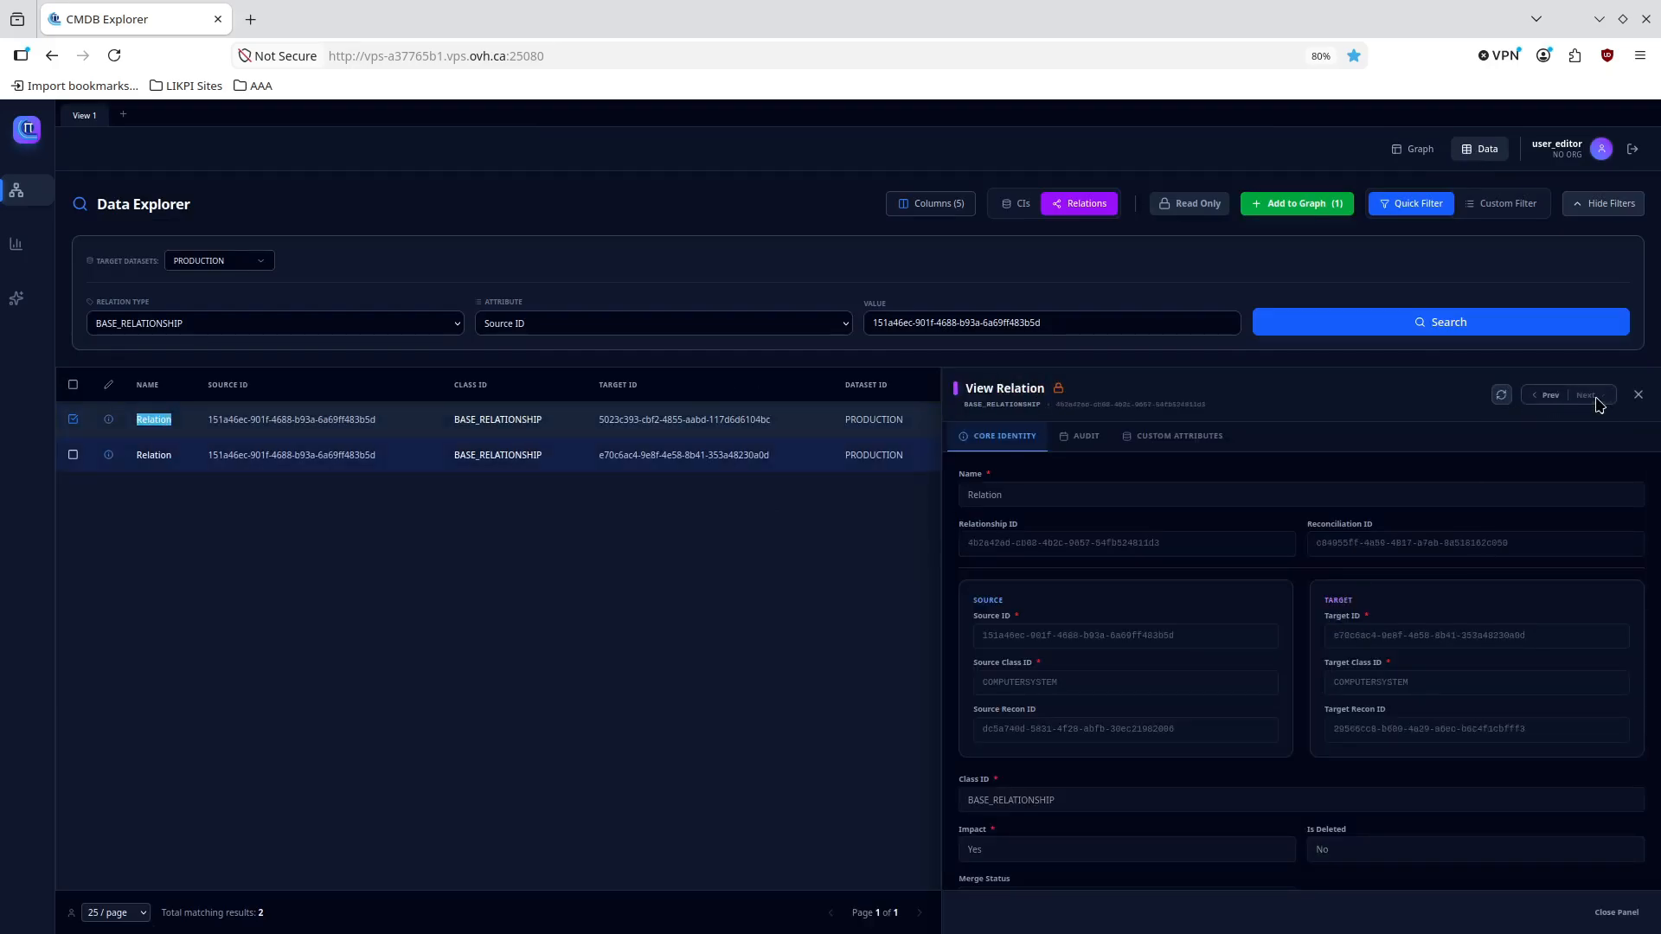
click(1550, 396)
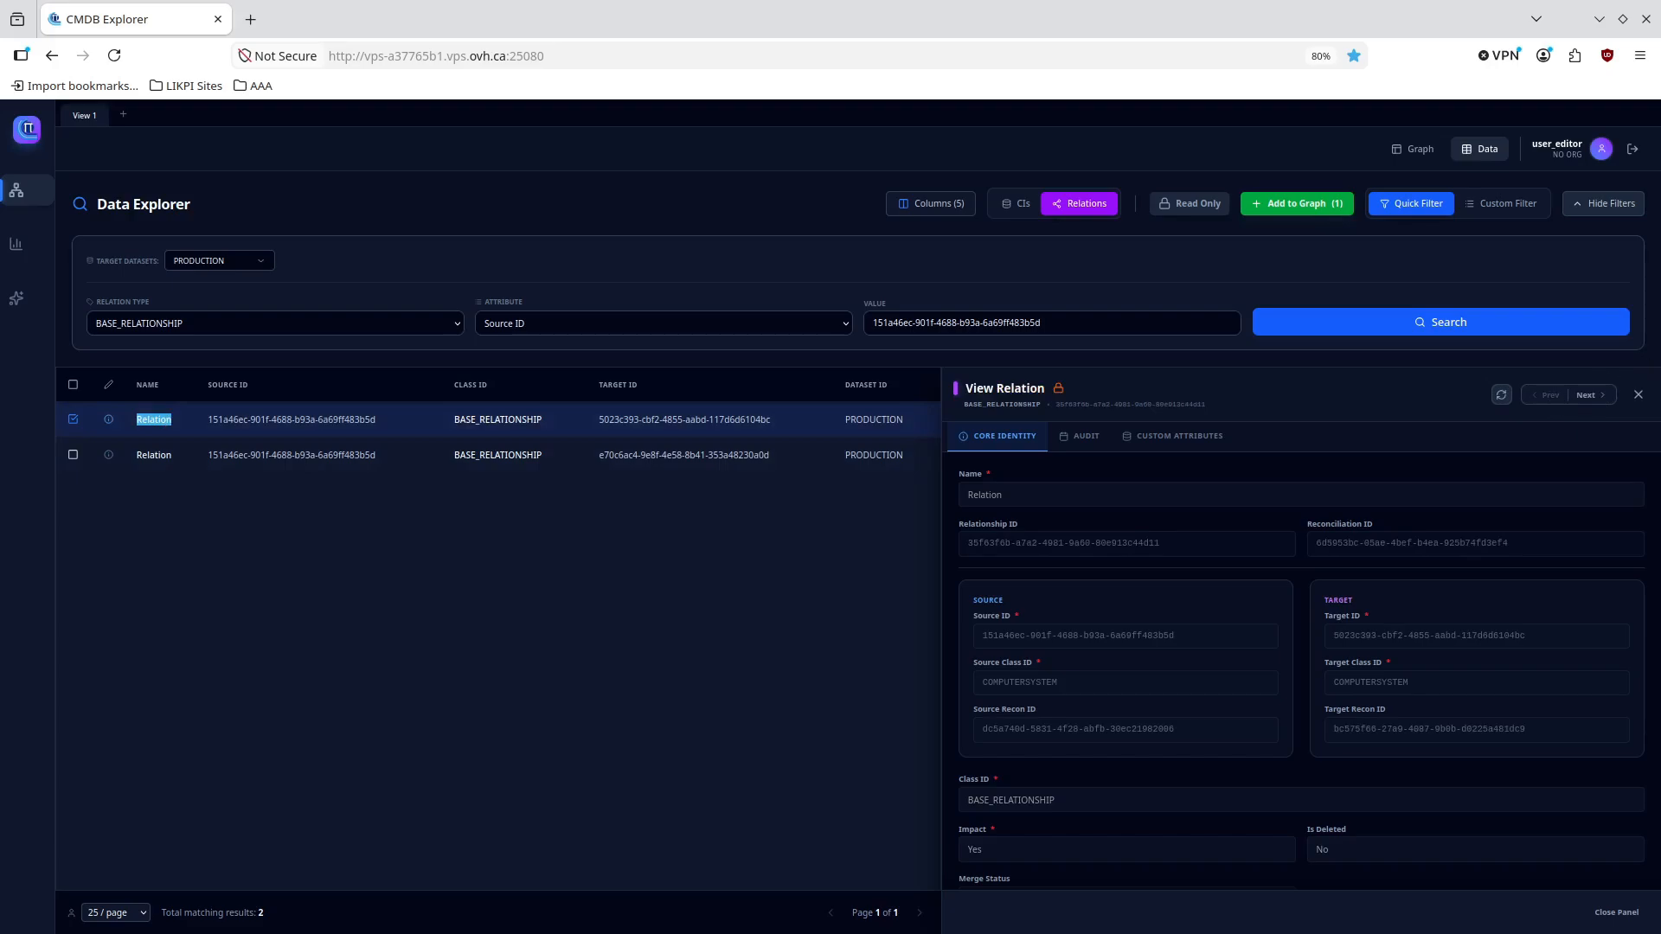
click(1637, 396)
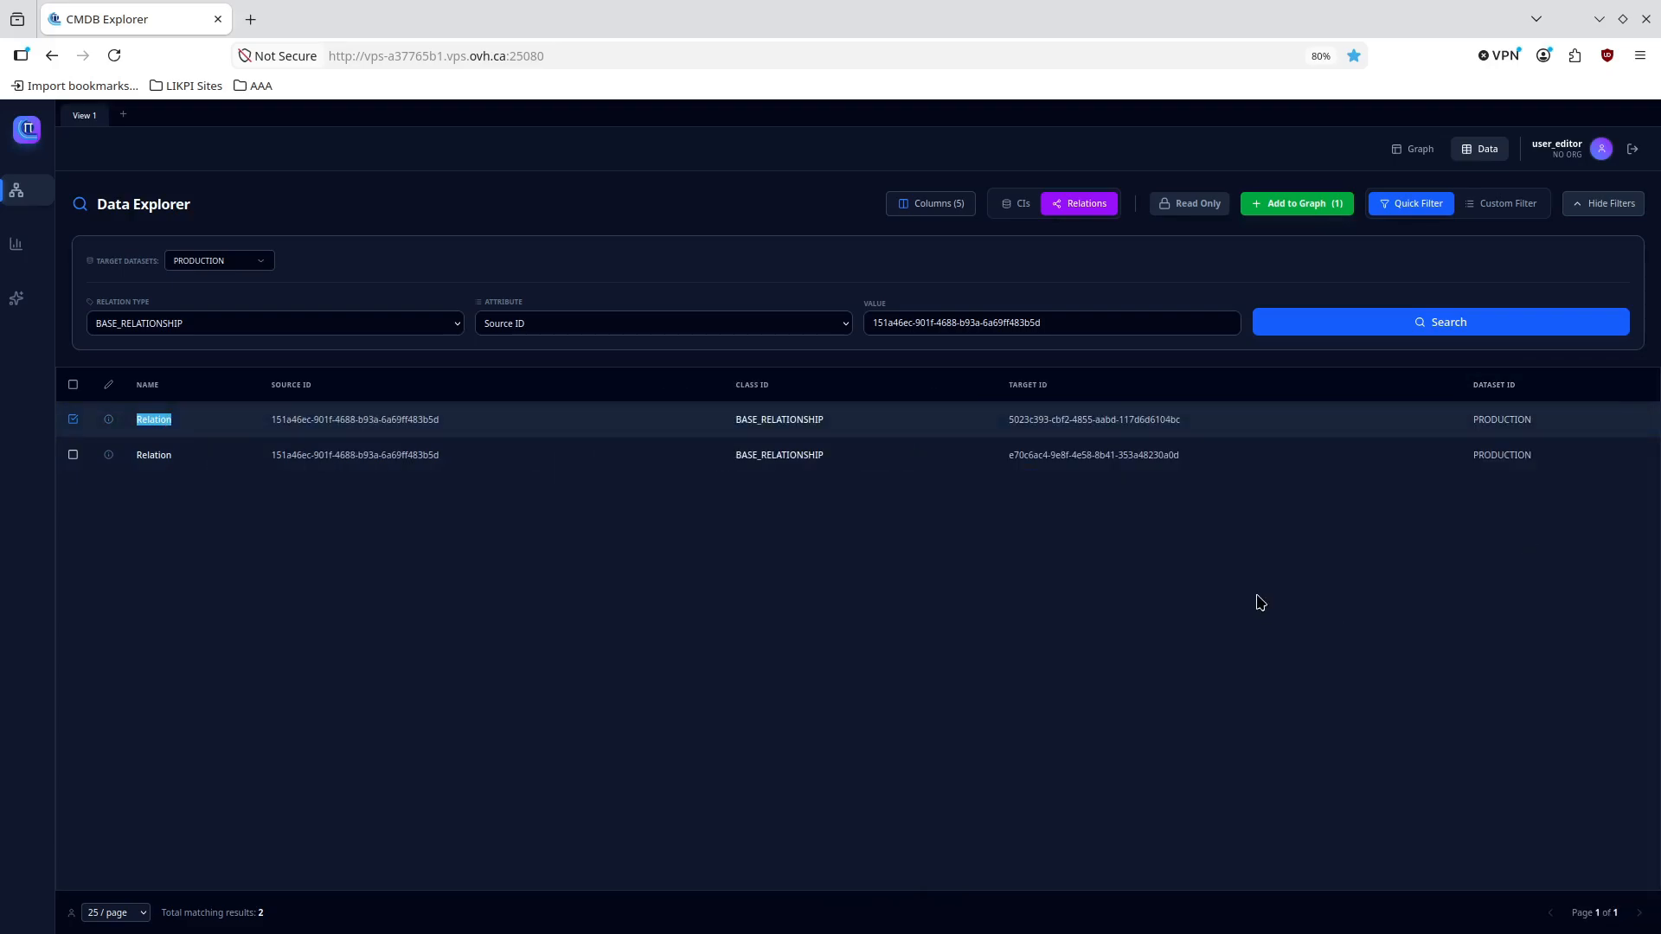
Switch to a custom filter for CIs and add a rule requiring Vulnerability = Yes.
click(1503, 212)
click(1008, 208)
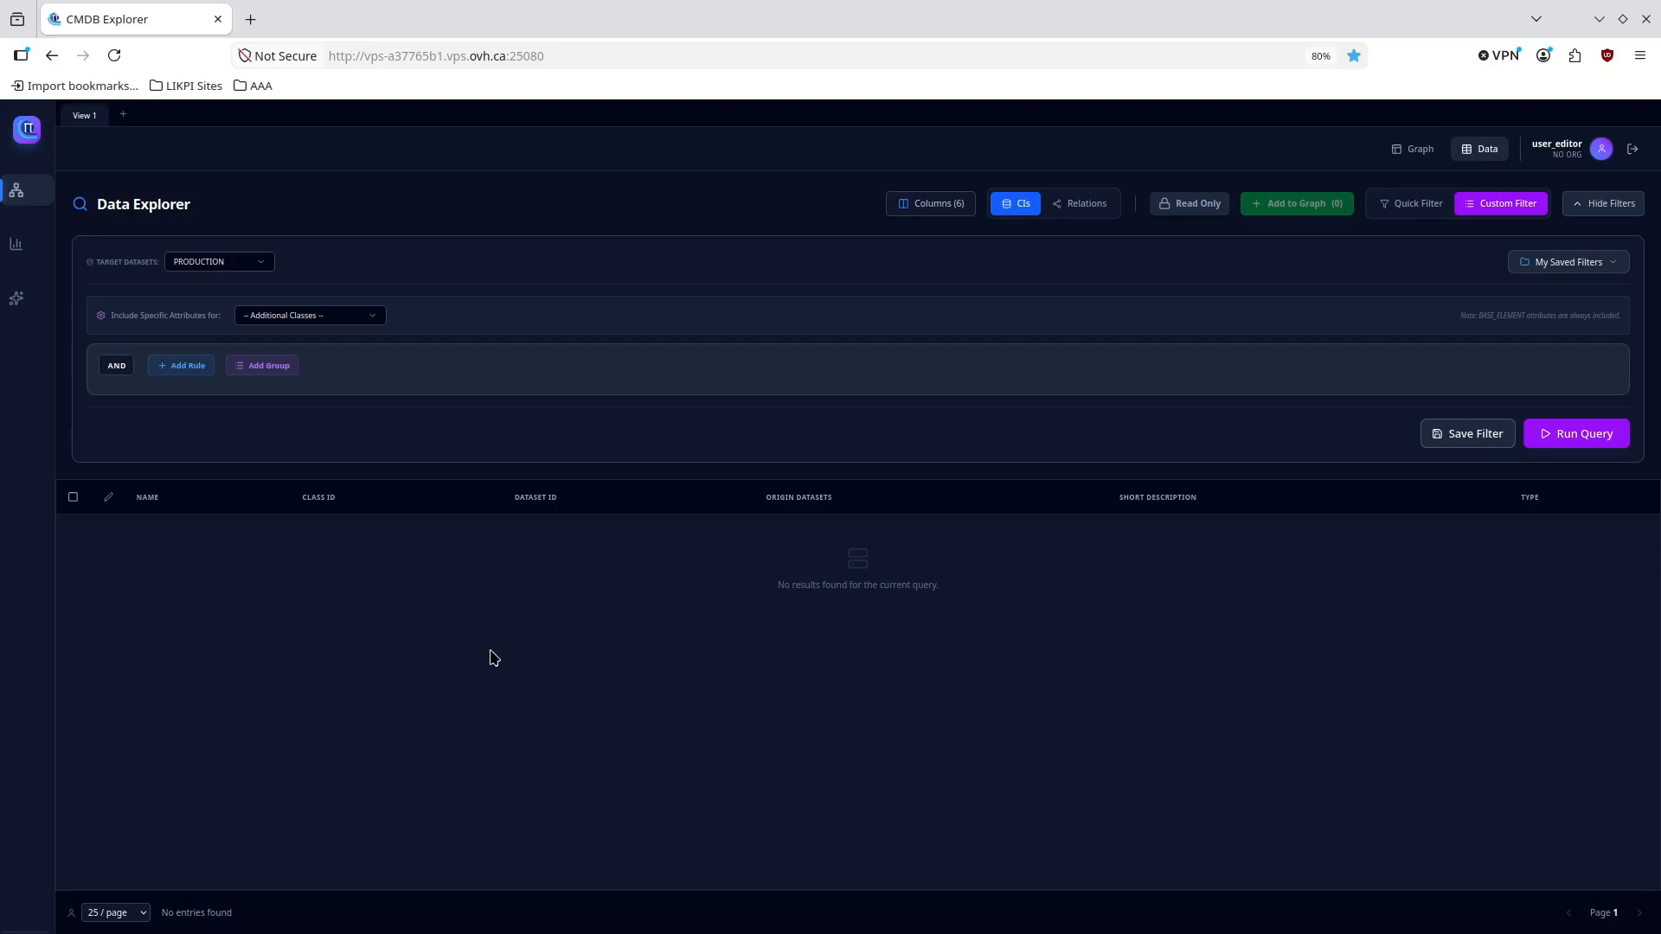
click(197, 370)
click(245, 409)
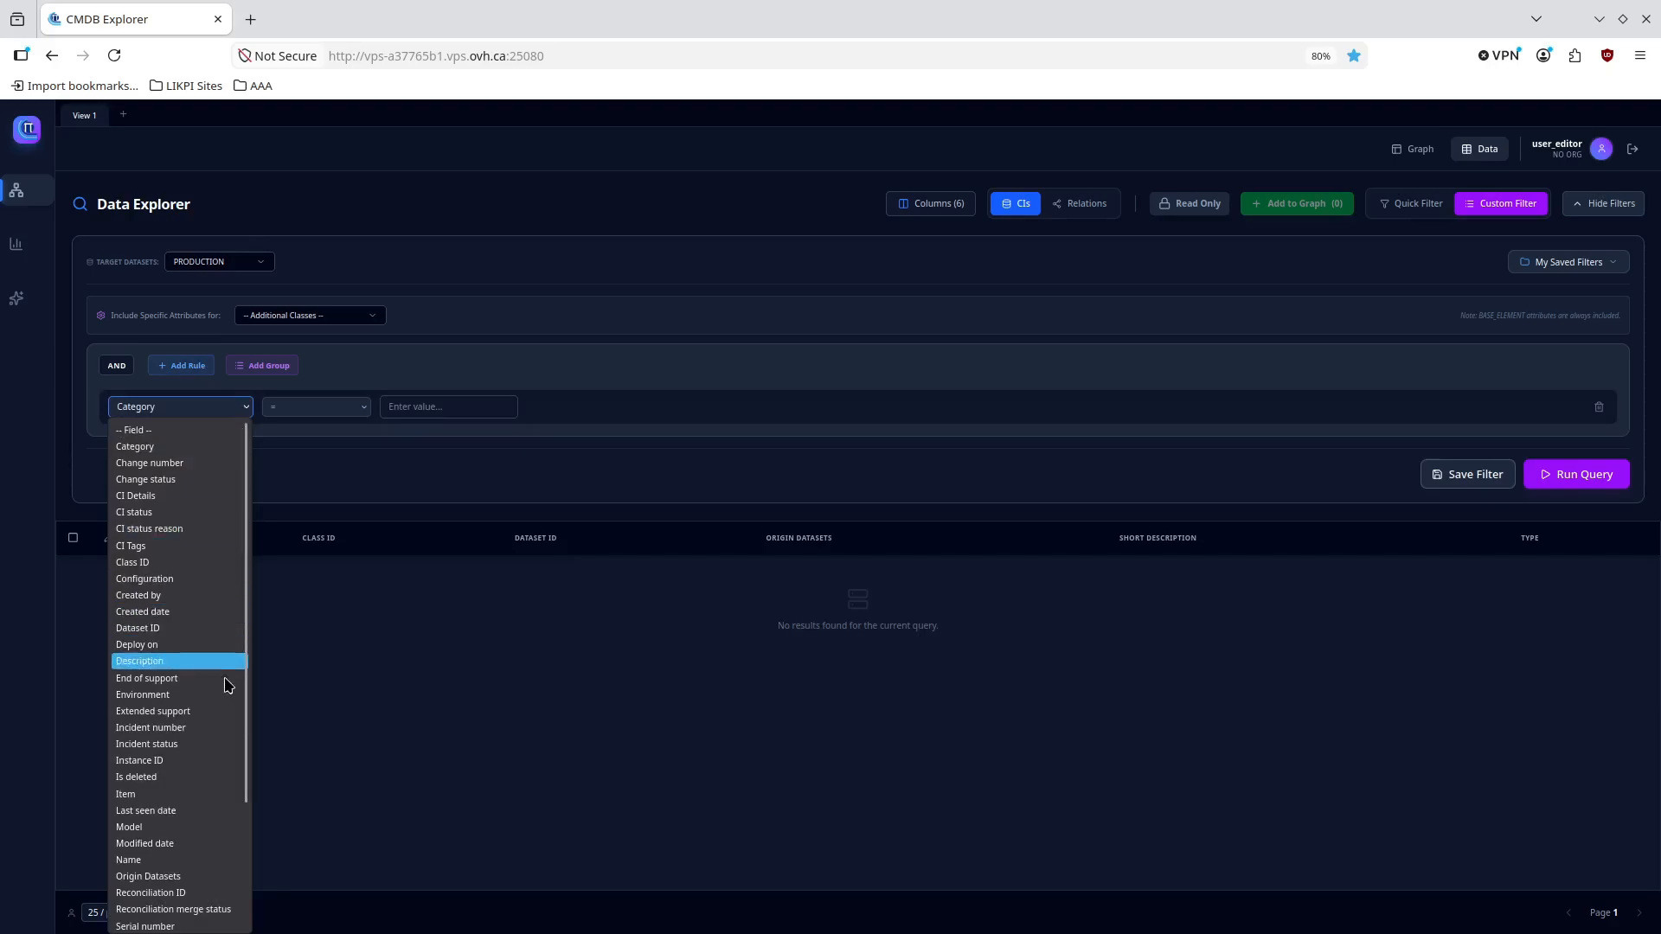
key(v)
scroll(222, 697, down, 1)
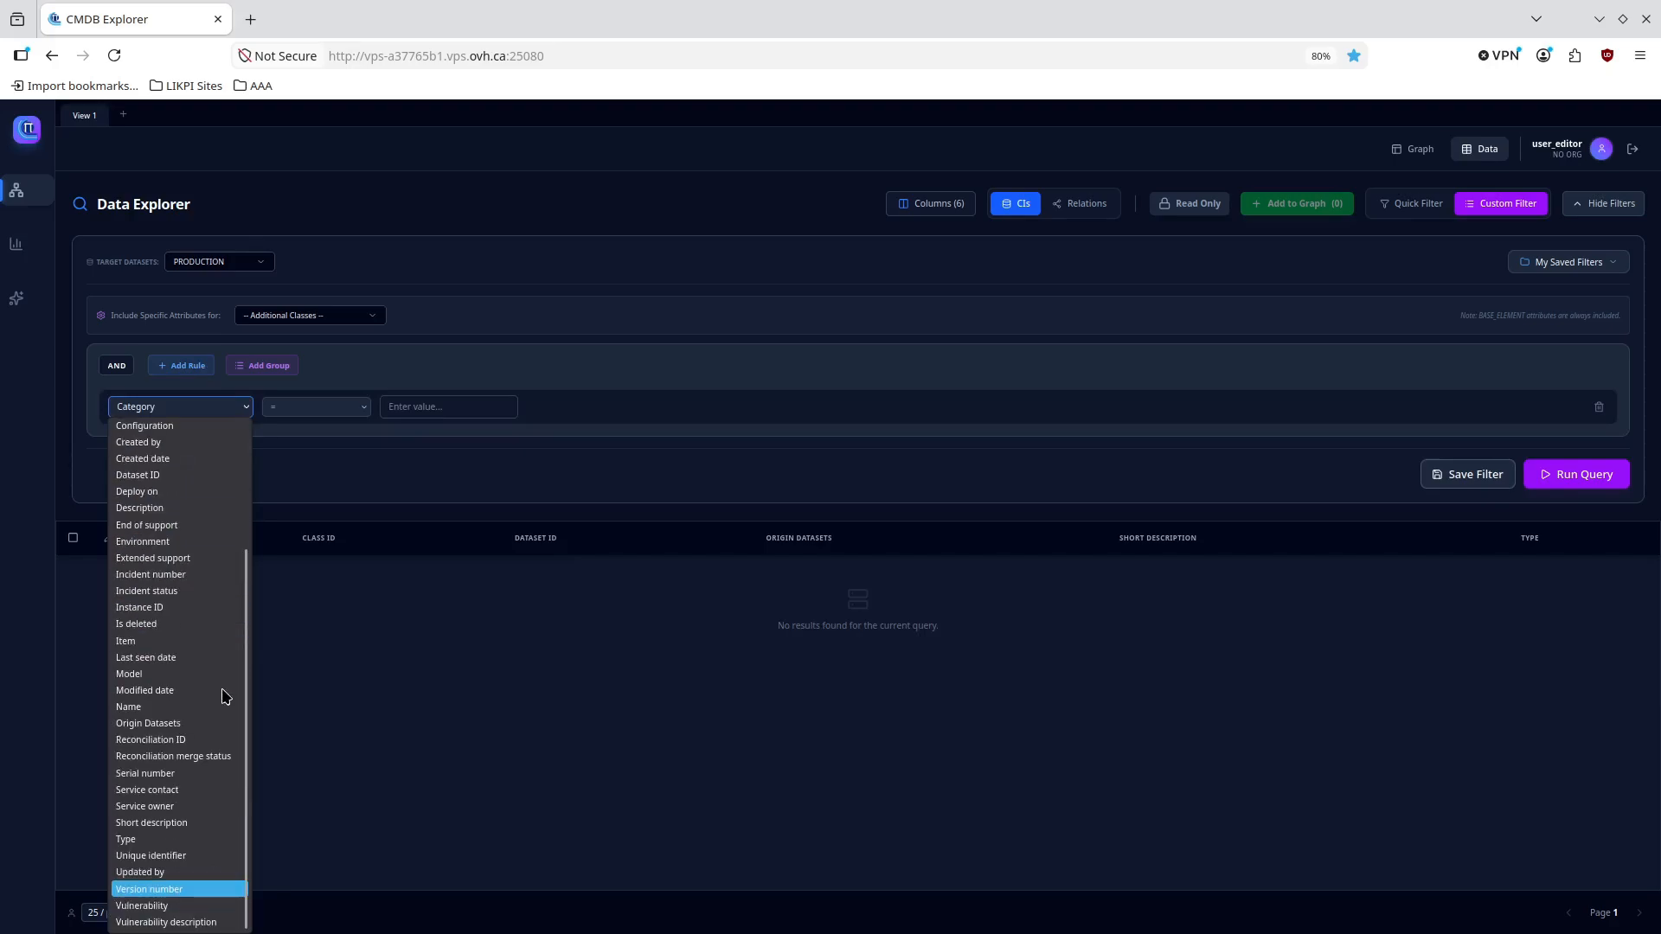
click(167, 904)
click(434, 408)
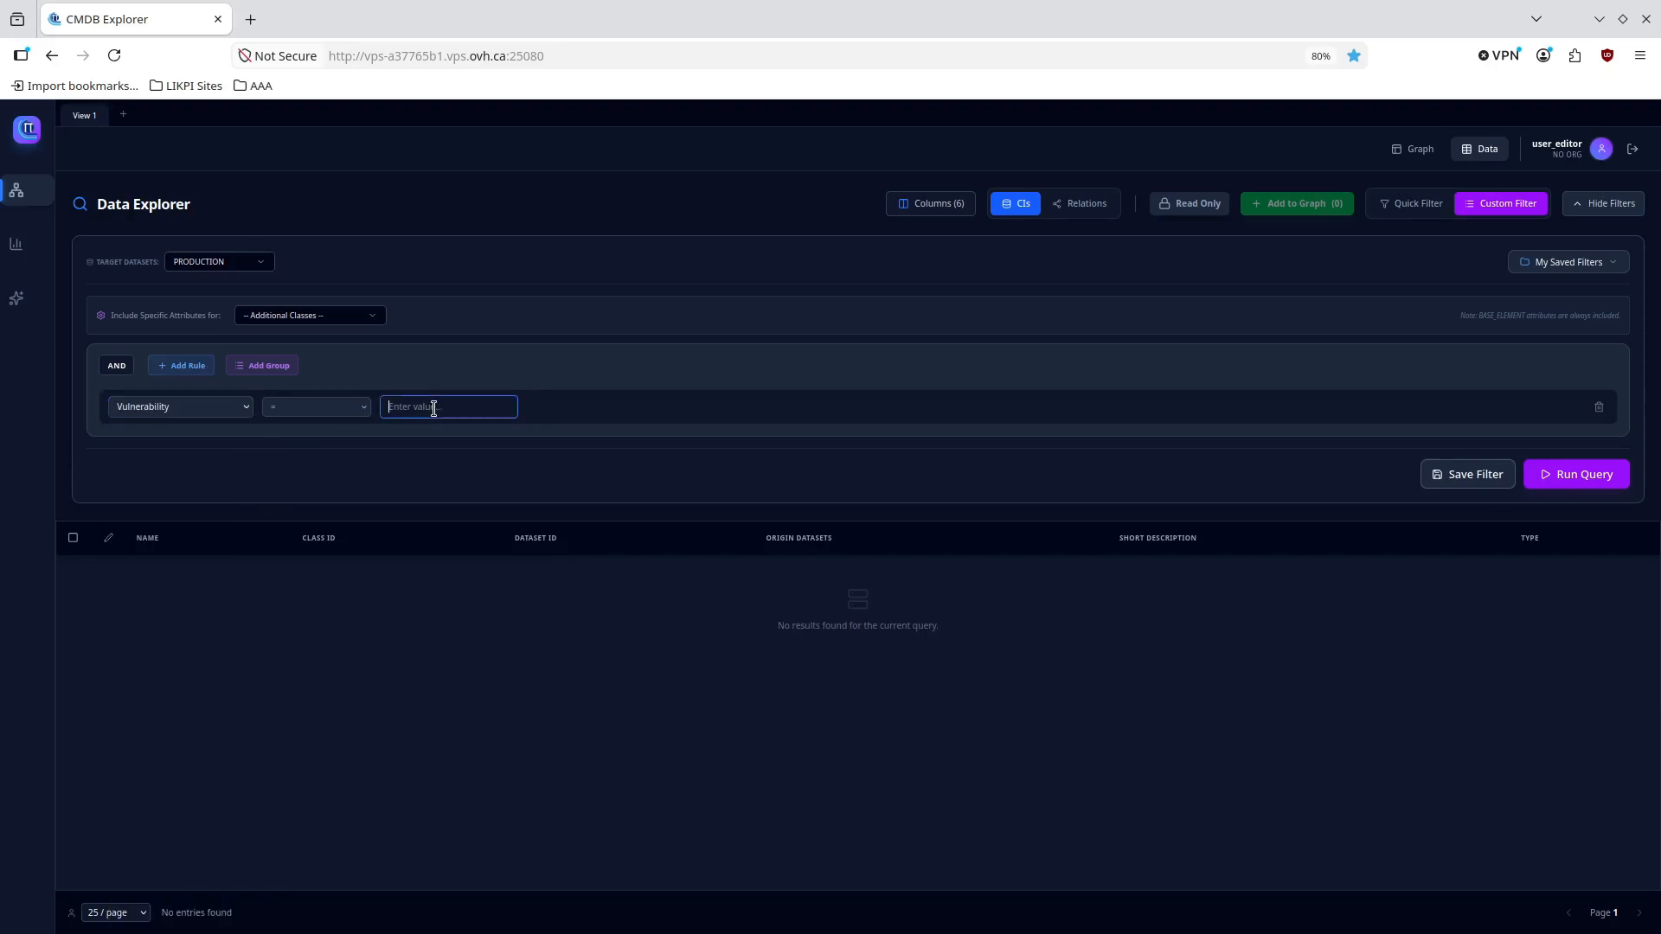
text(Yes)
Add a nested group with two rules below the Vulnerability rule and combine them with OR.
click(284, 370)
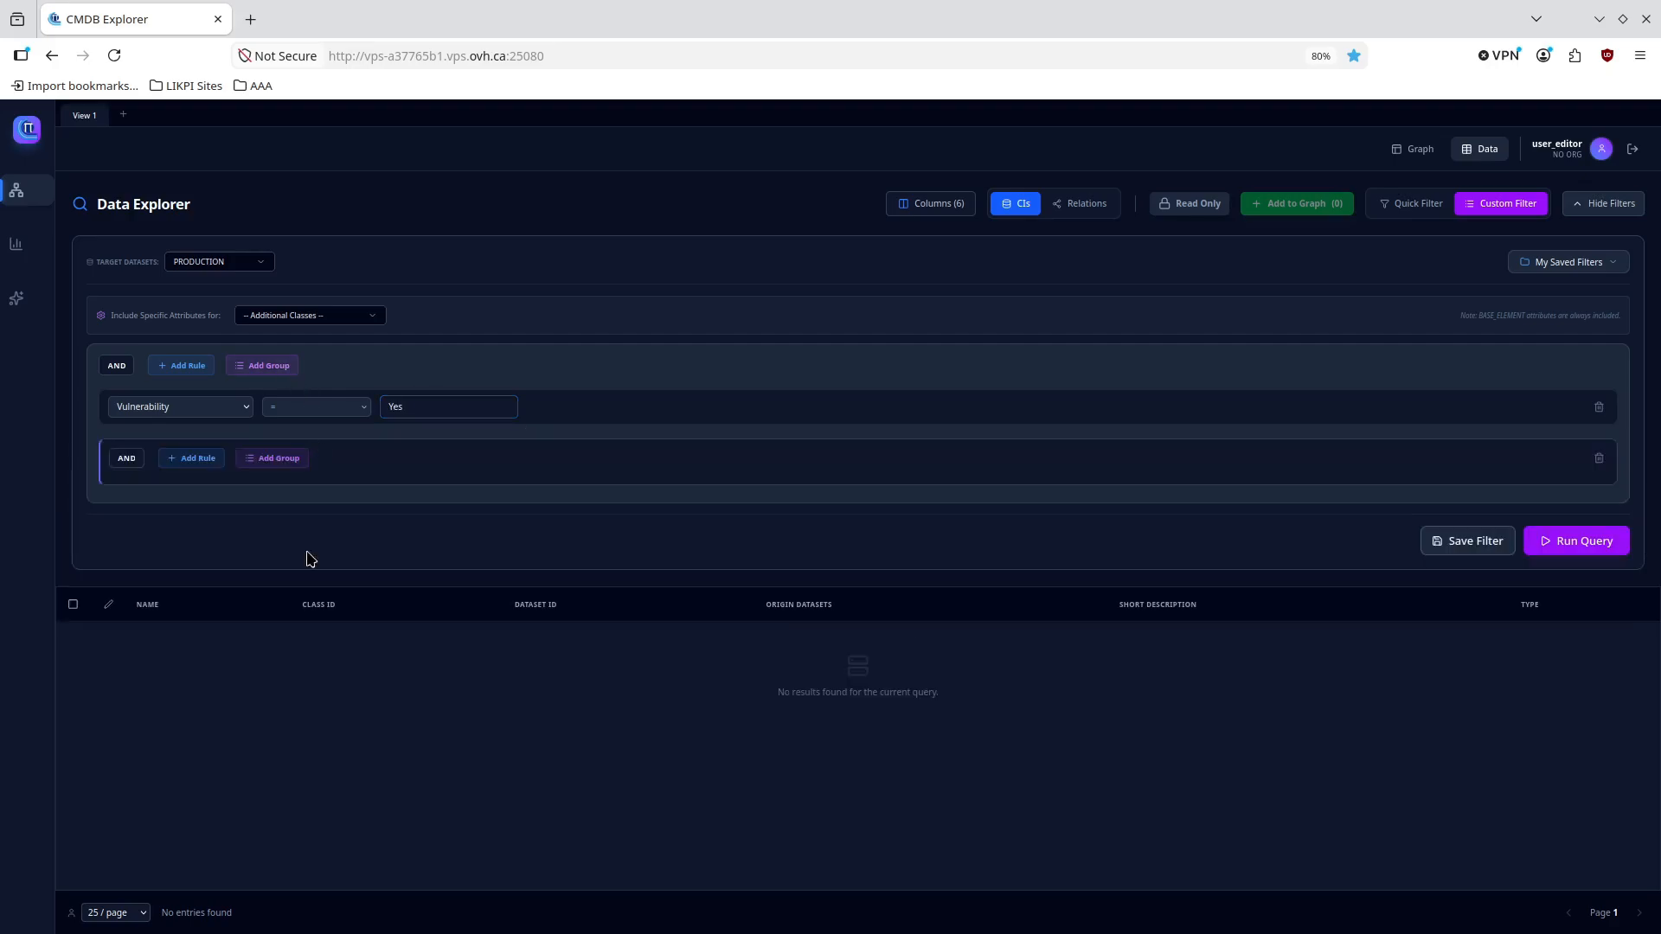
click(199, 464)
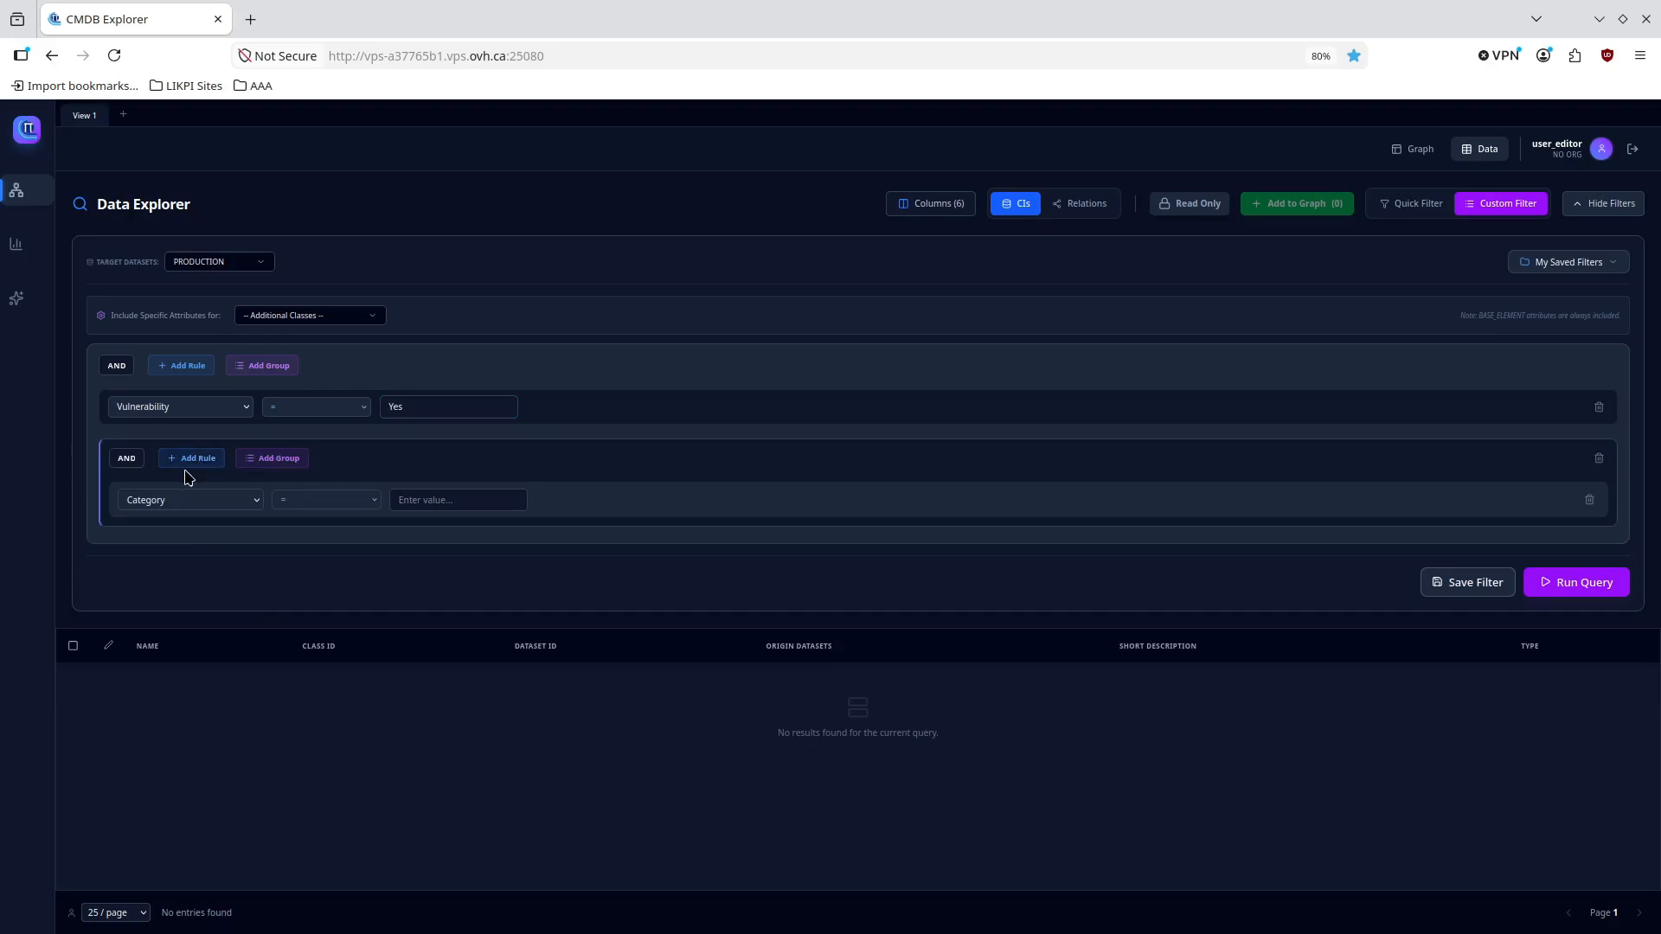
click(192, 461)
click(123, 461)
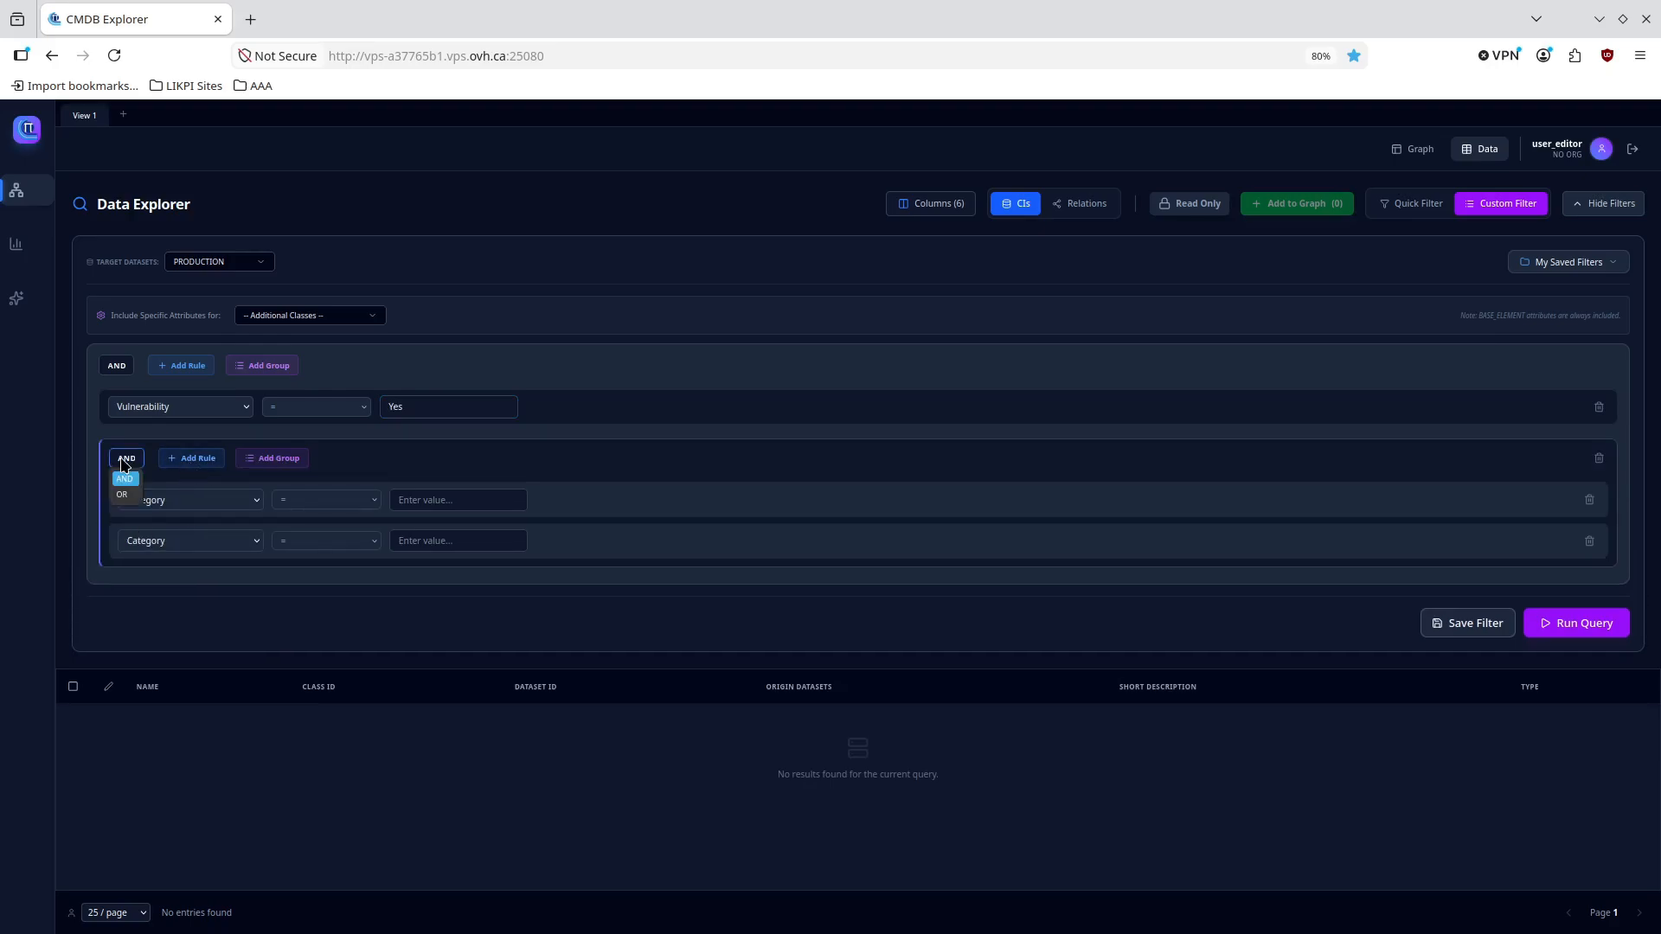
click(124, 494)
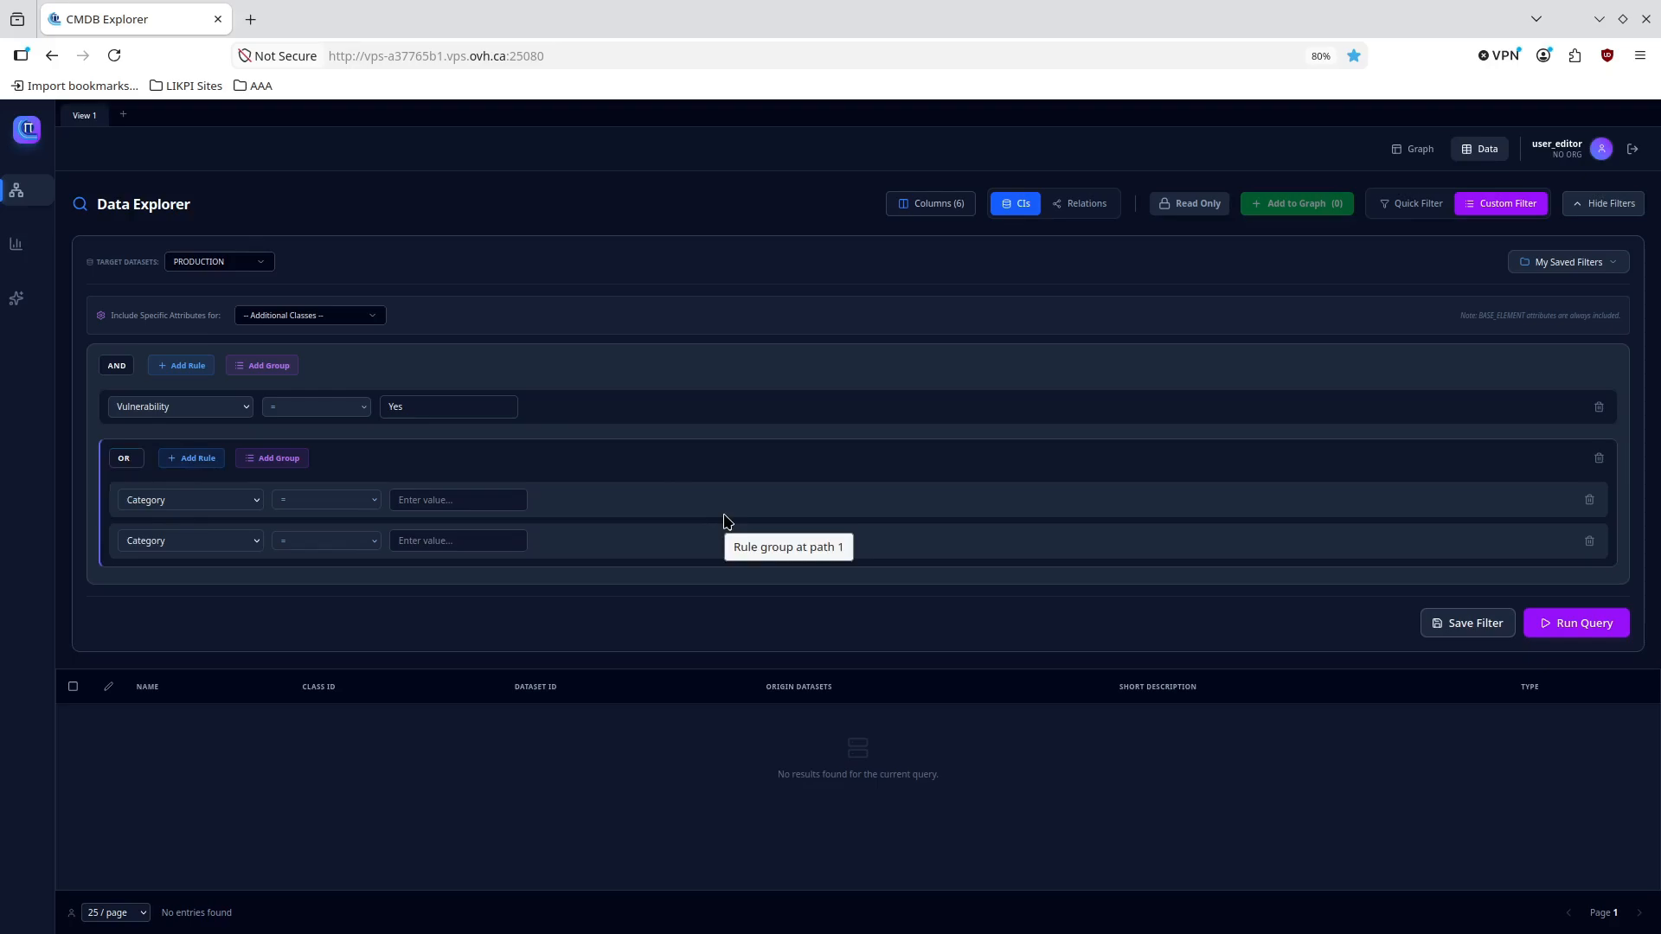
Set the first rule in the OR group to Type = MACHINE.
click(226, 502)
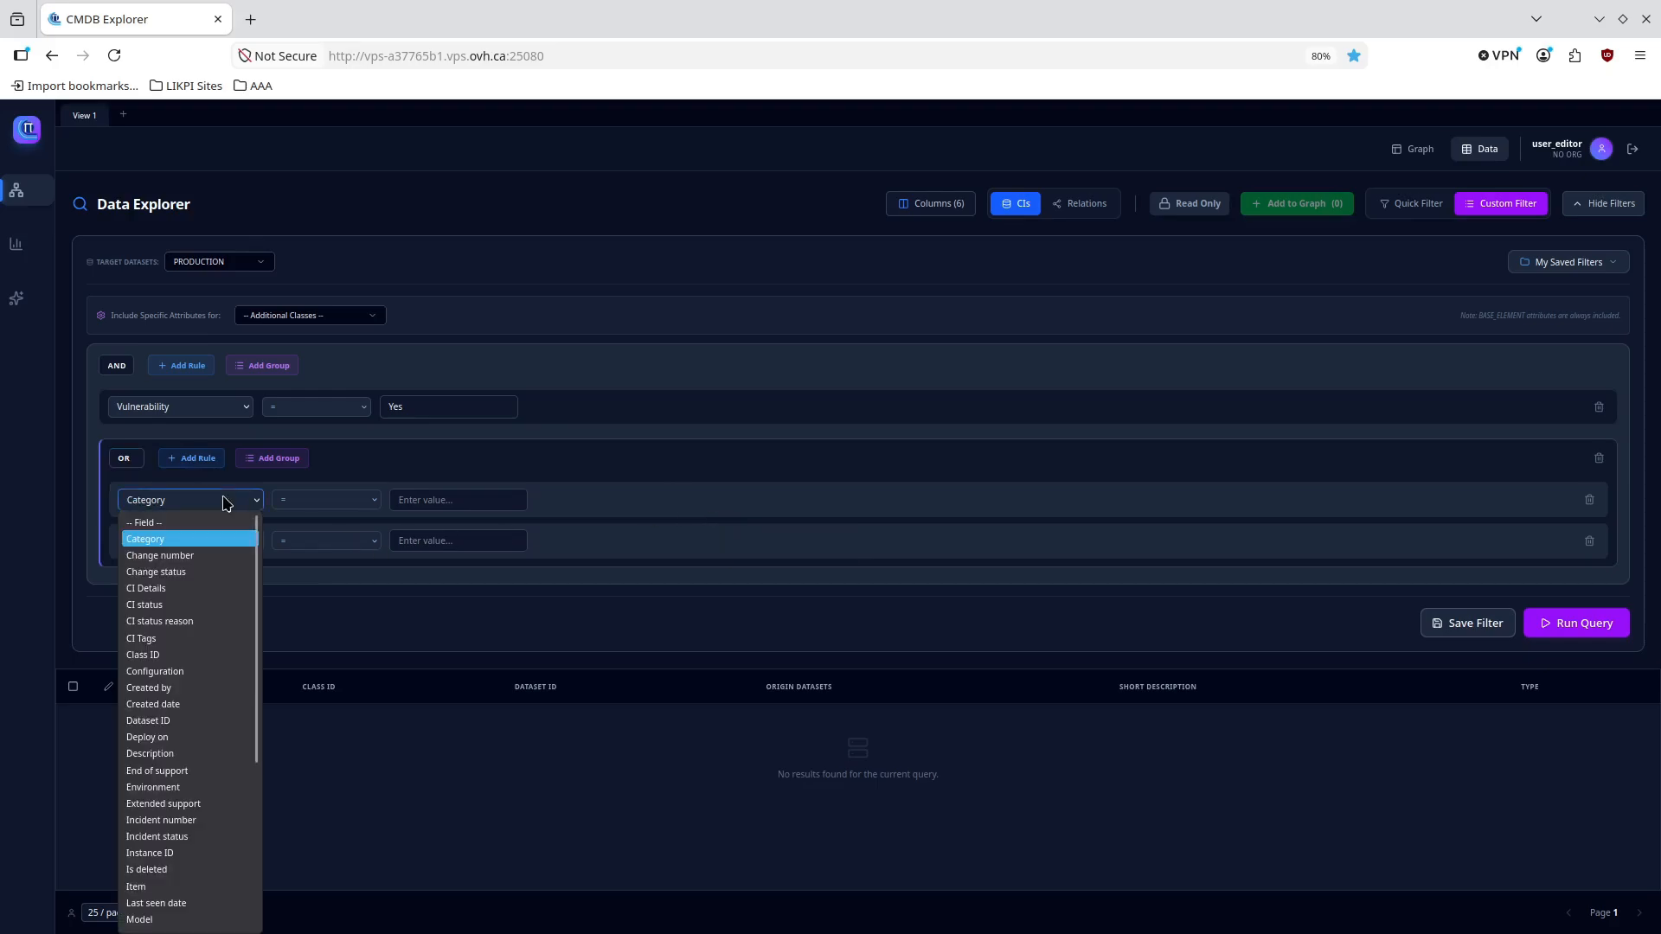
scroll(194, 701, down, 3)
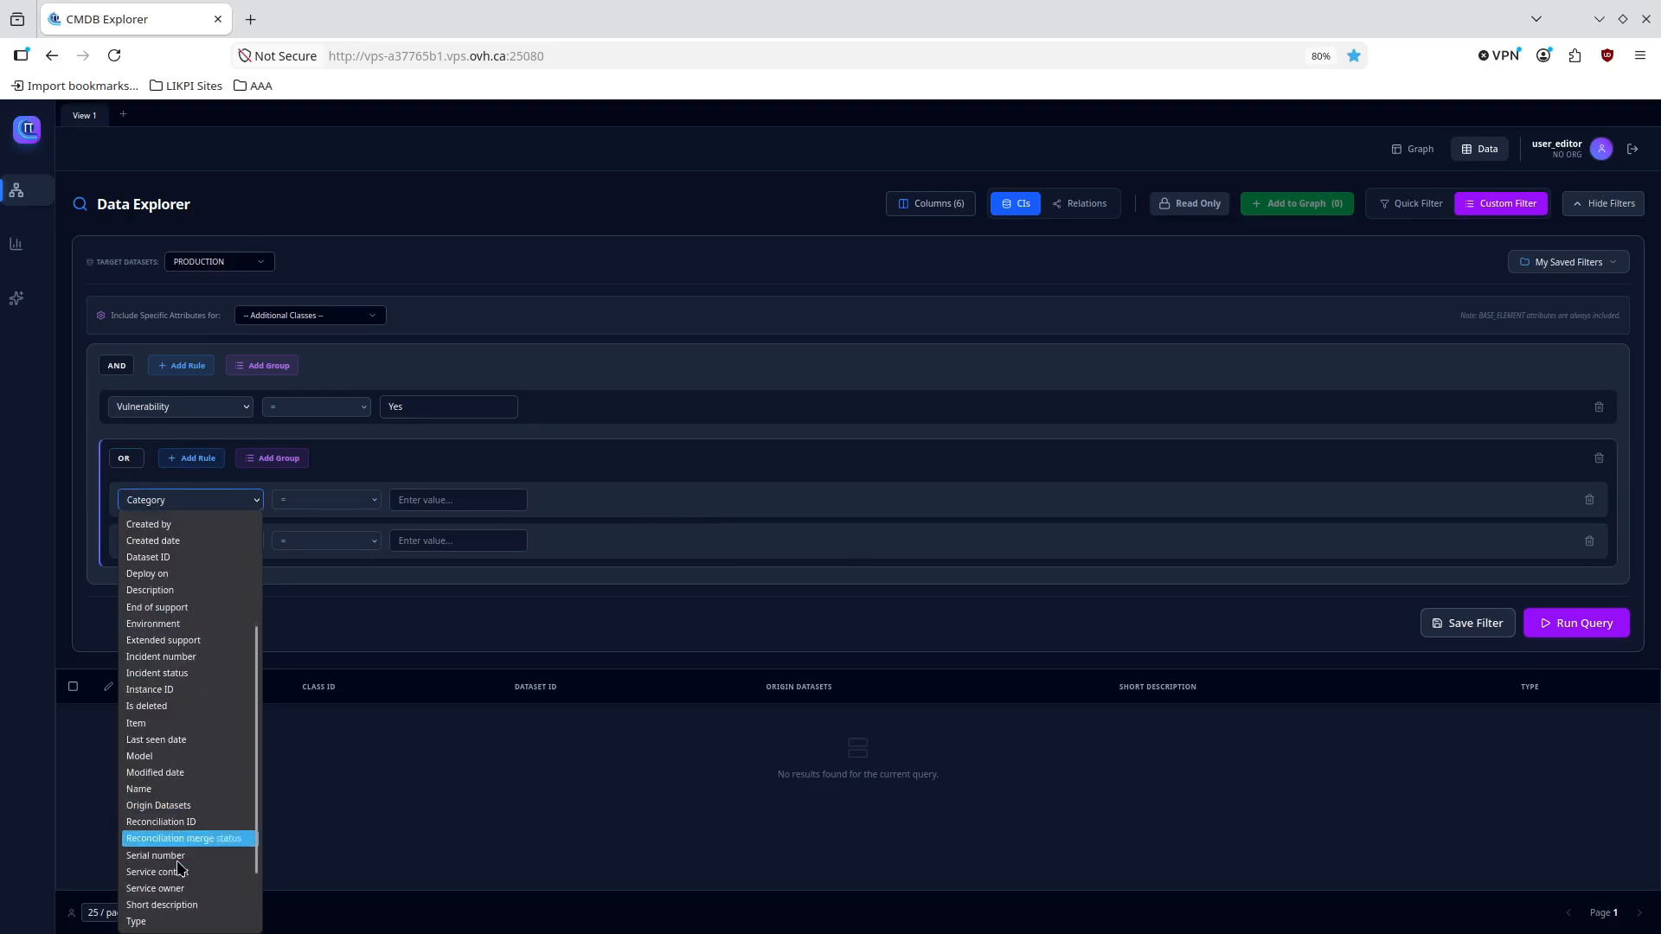
click(160, 922)
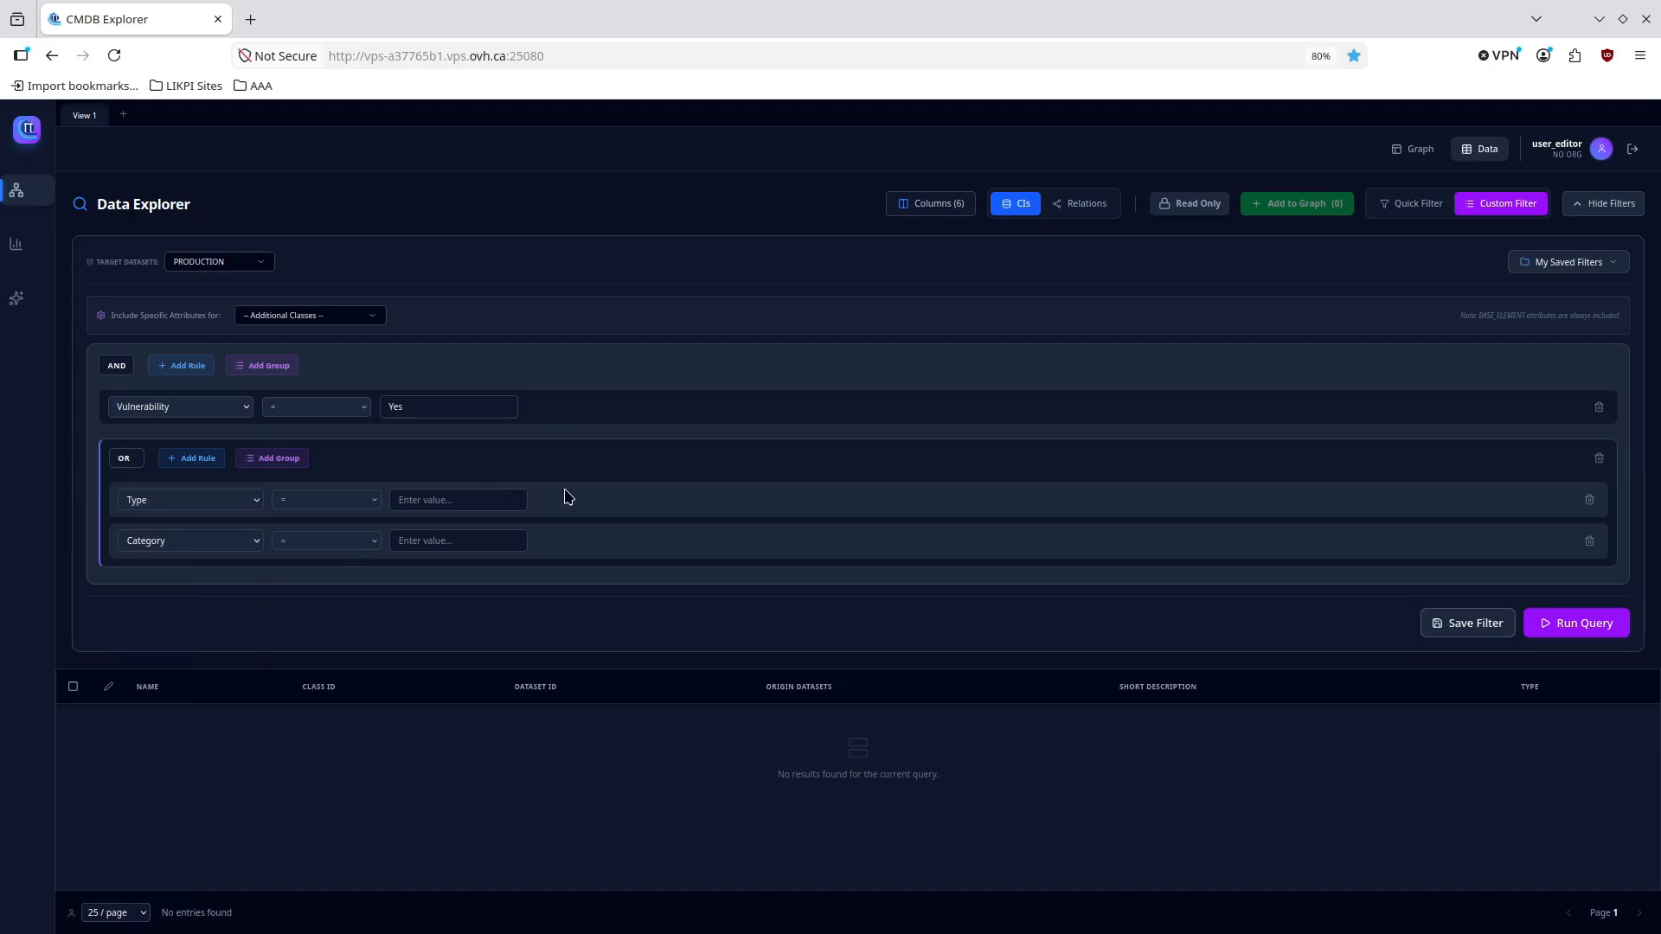
click(445, 497)
text(MACHINE)
Set the second rule in the OR group to Type contains ESX.
click(240, 543)
key(t)
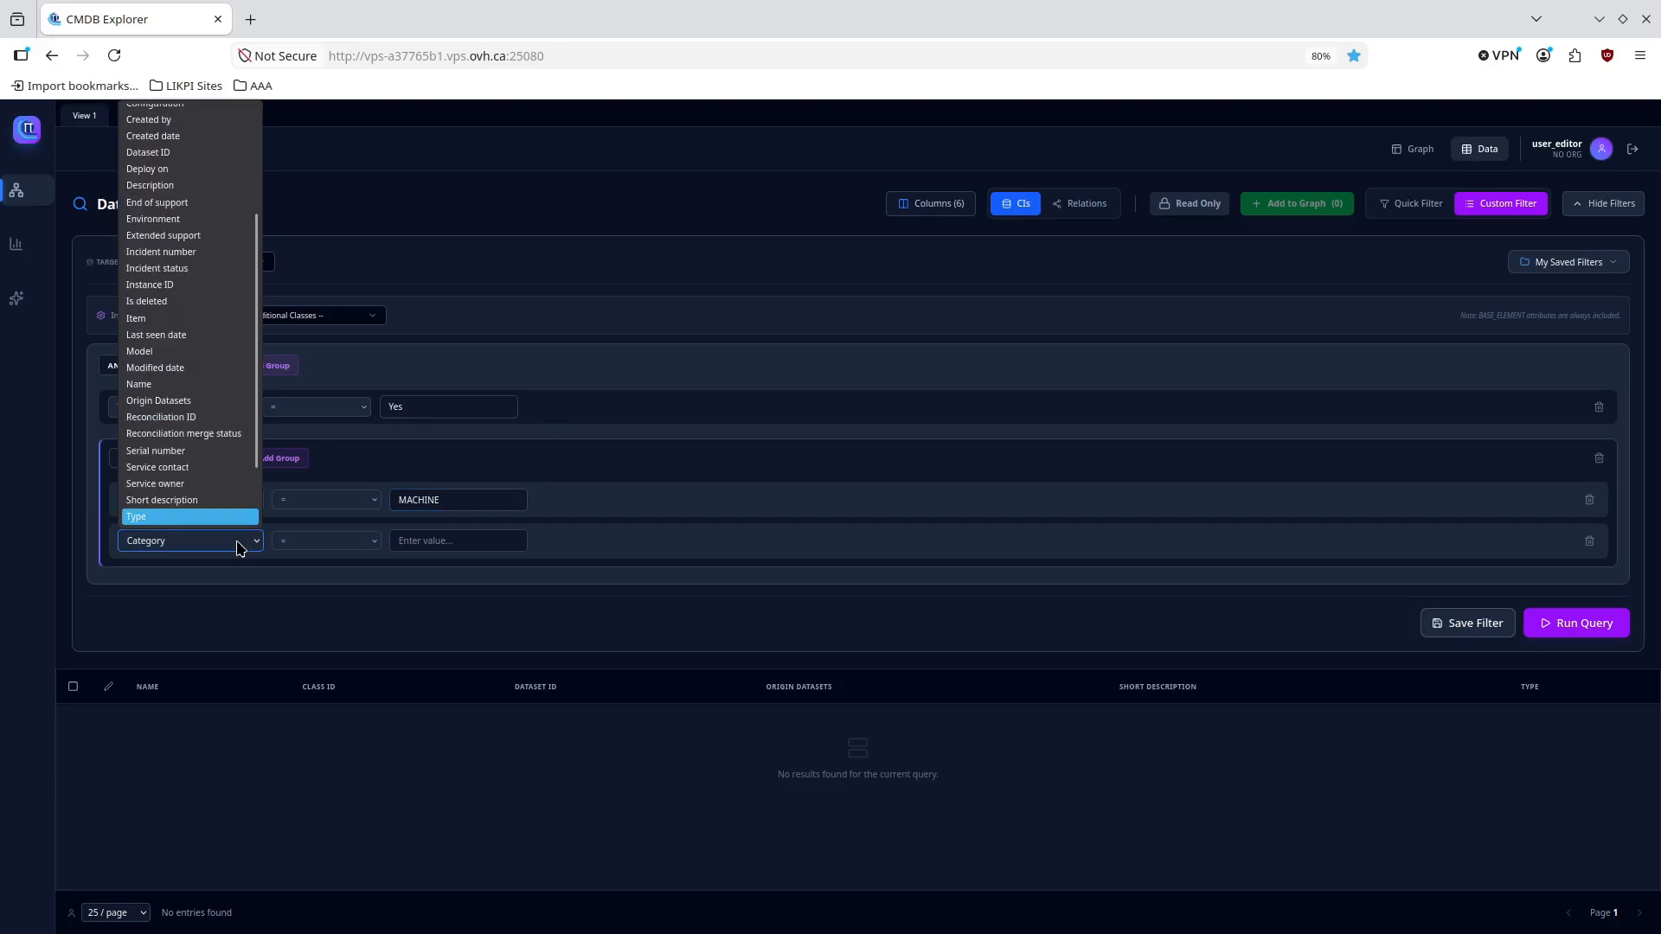
key(Return)
click(444, 542)
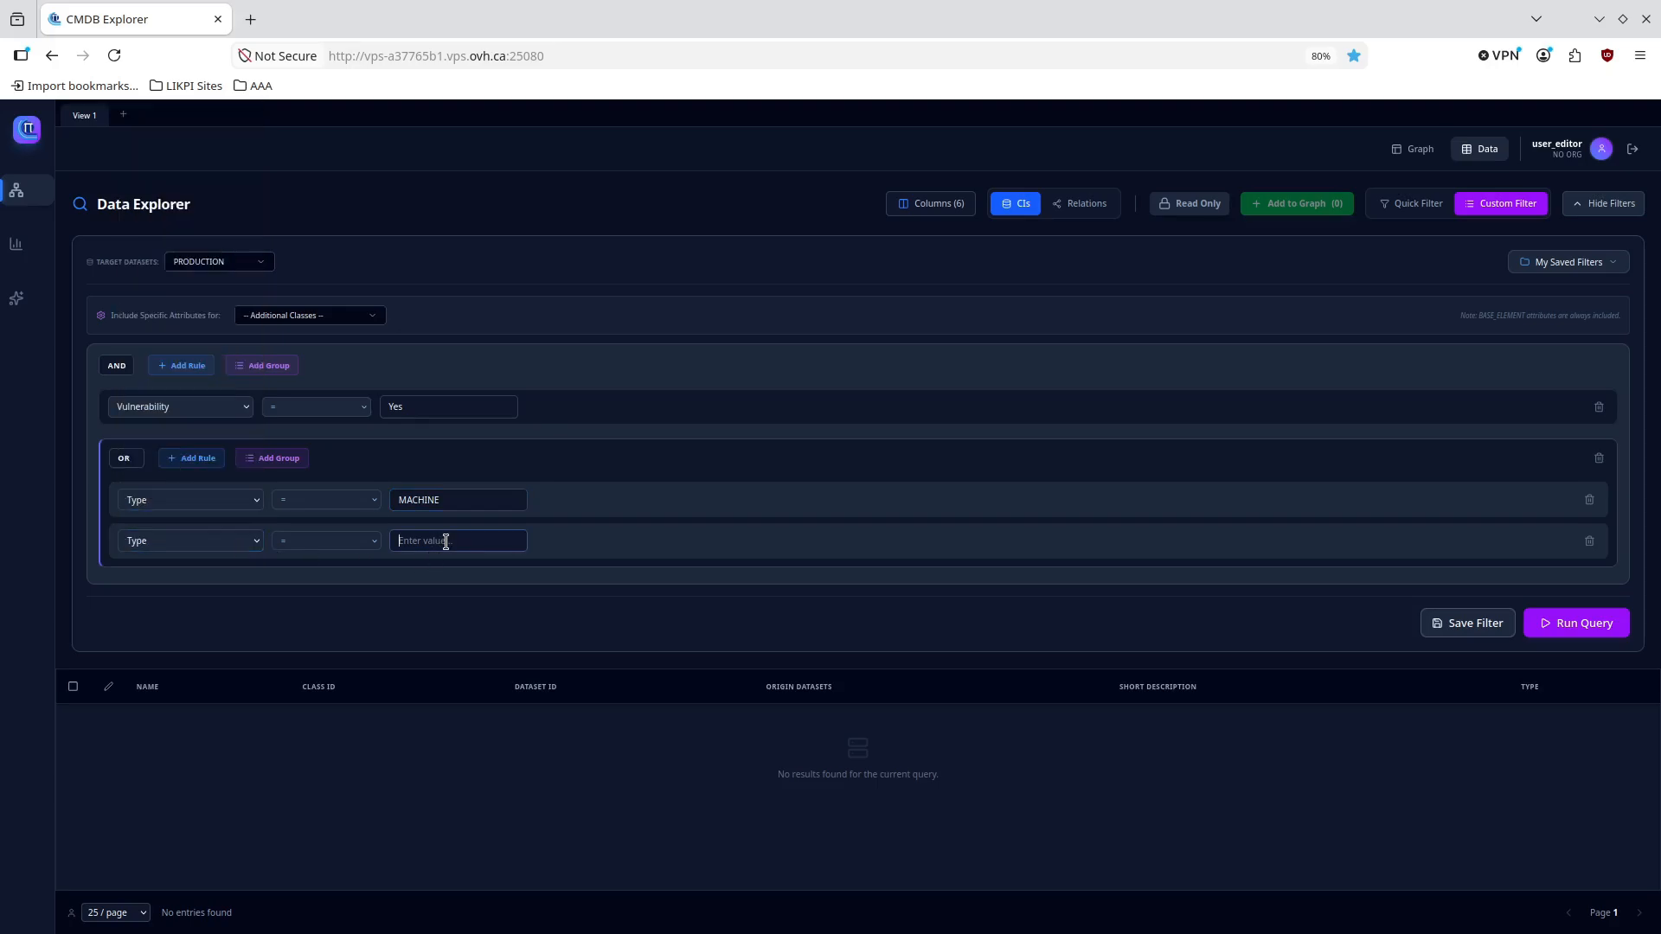
text(ESX)
click(372, 544)
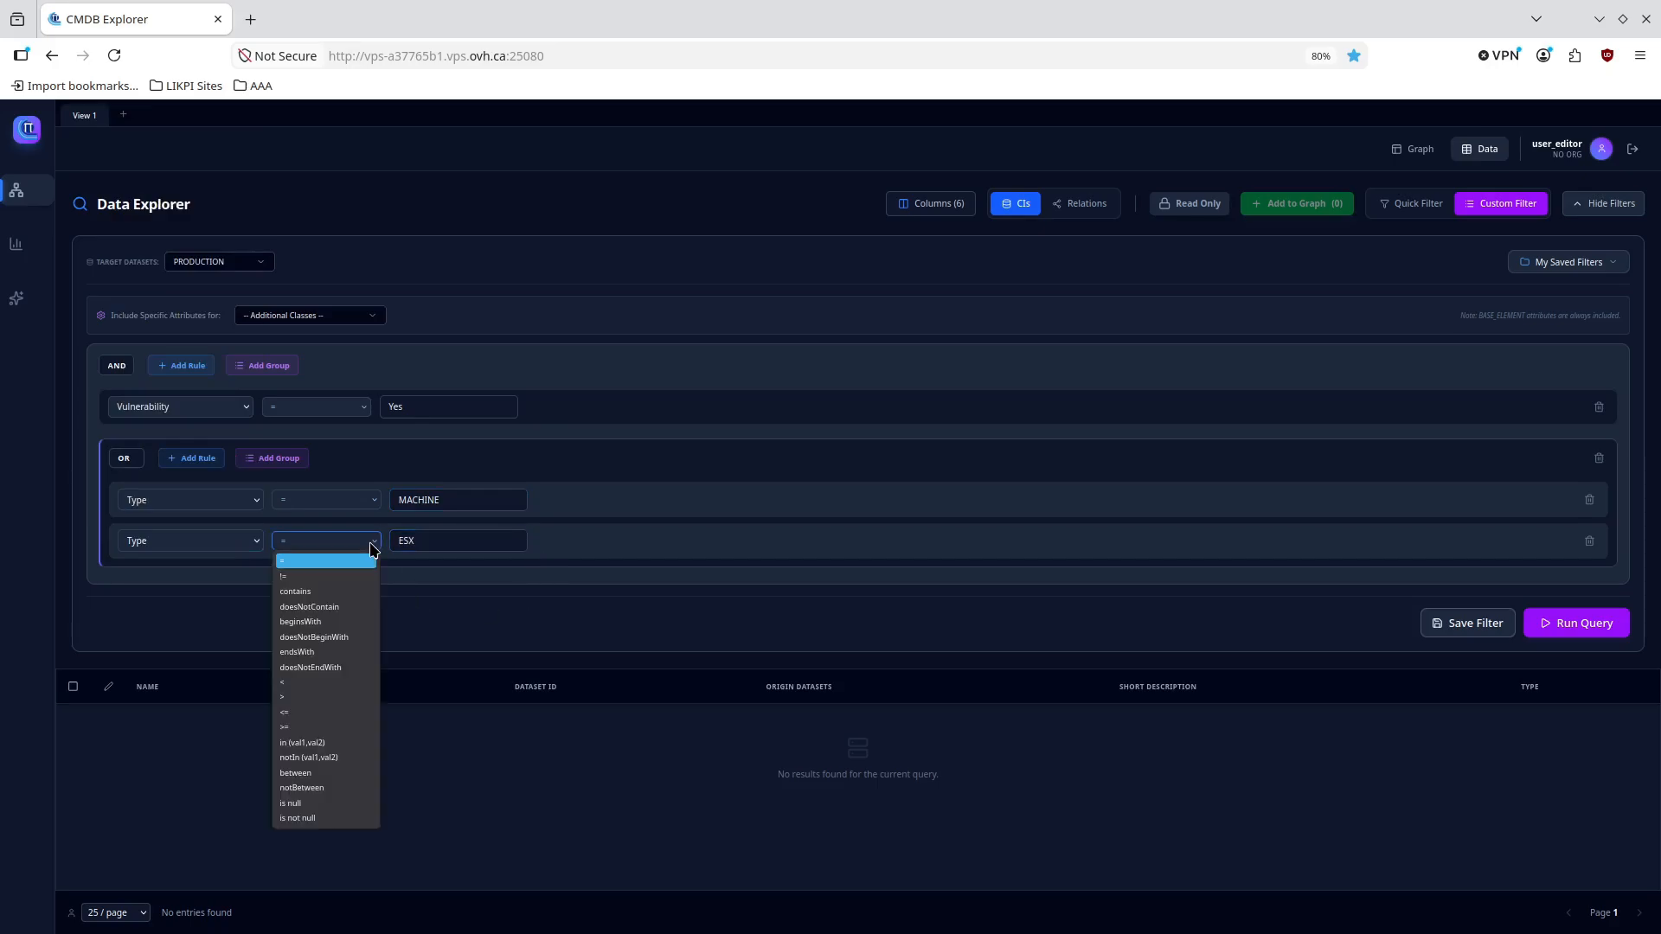
click(318, 595)
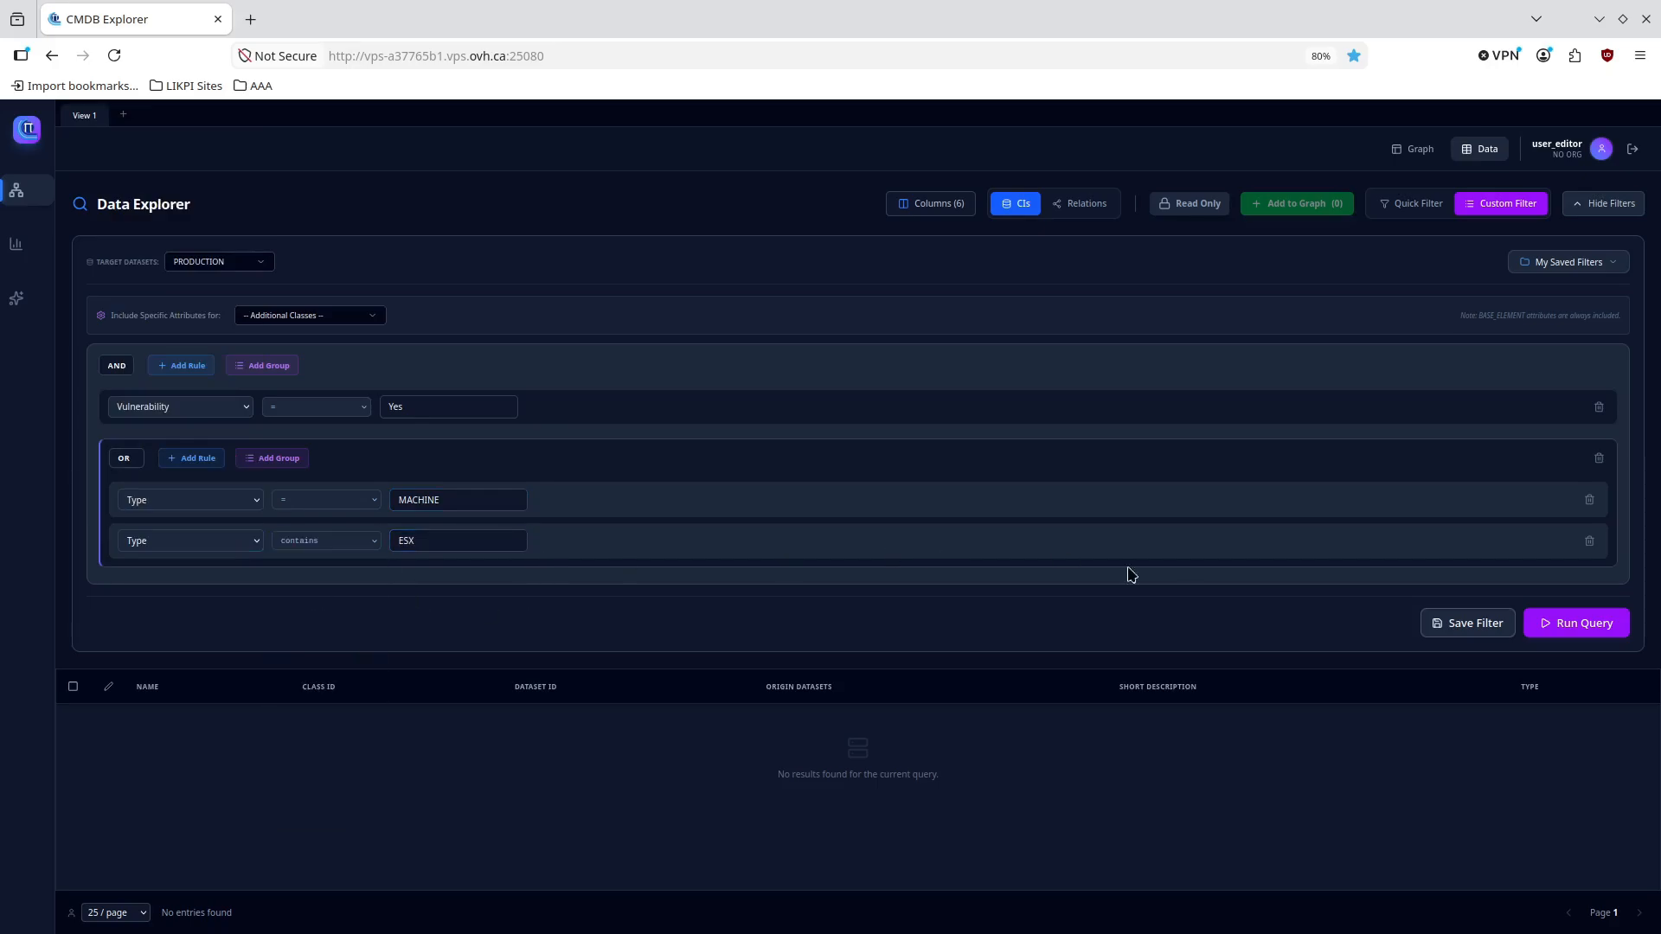
Run the custom CI query and review the results with the filter area temporarily hidden.
click(1578, 620)
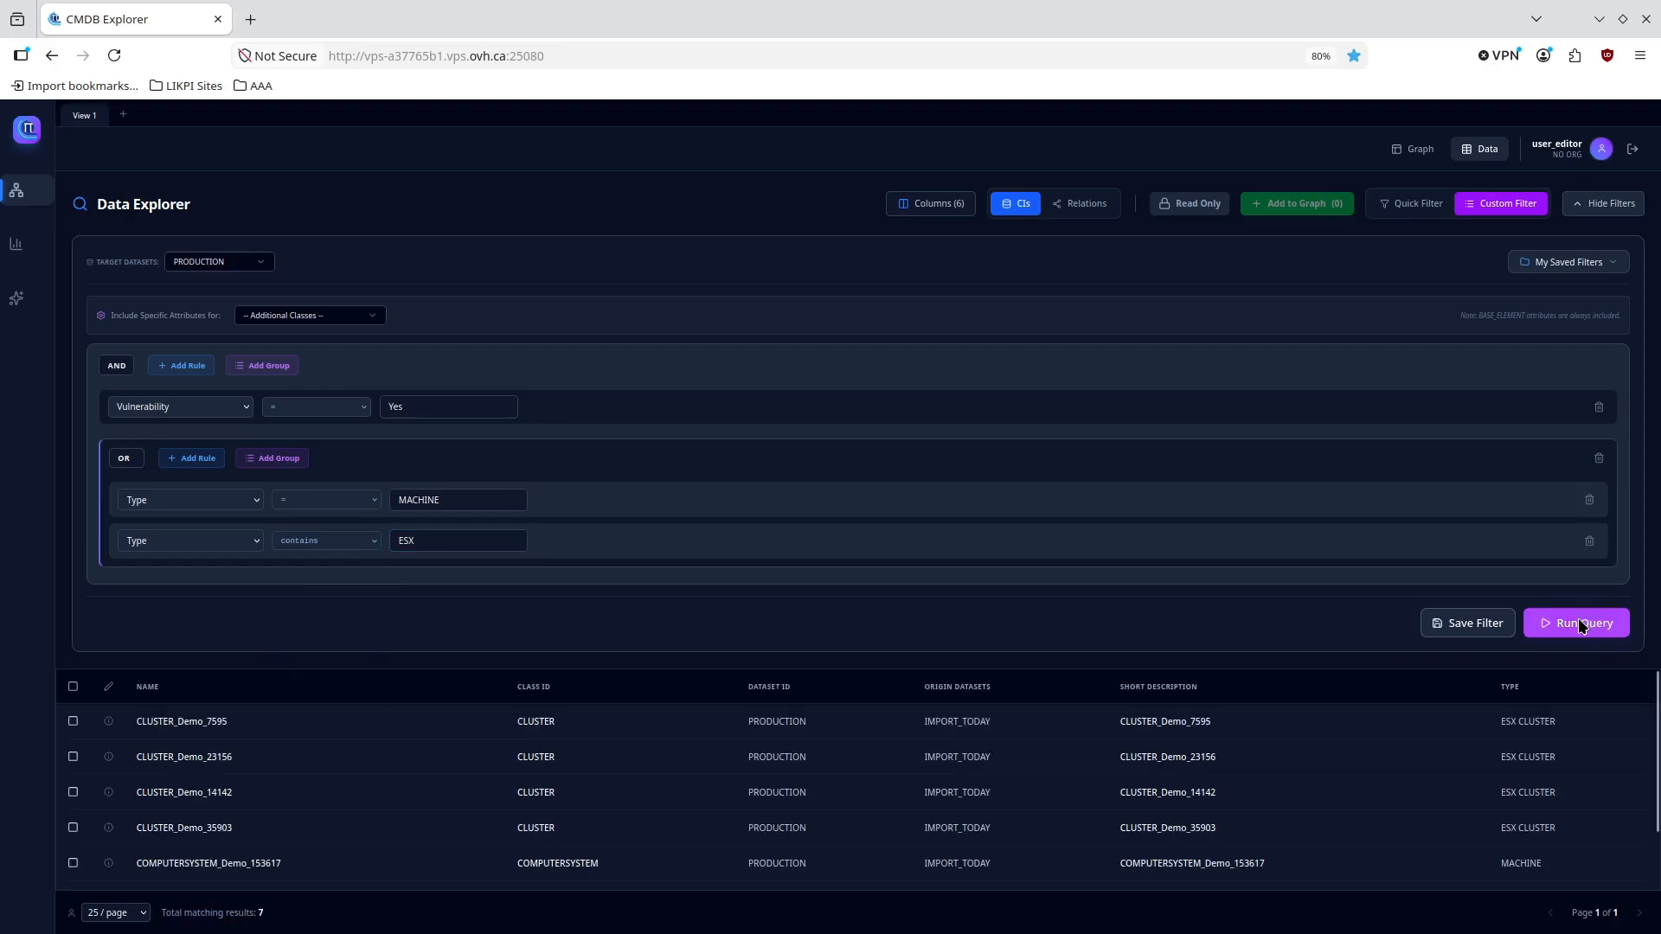
scroll(1237, 749, down, 1)
scroll(1232, 748, up, 2)
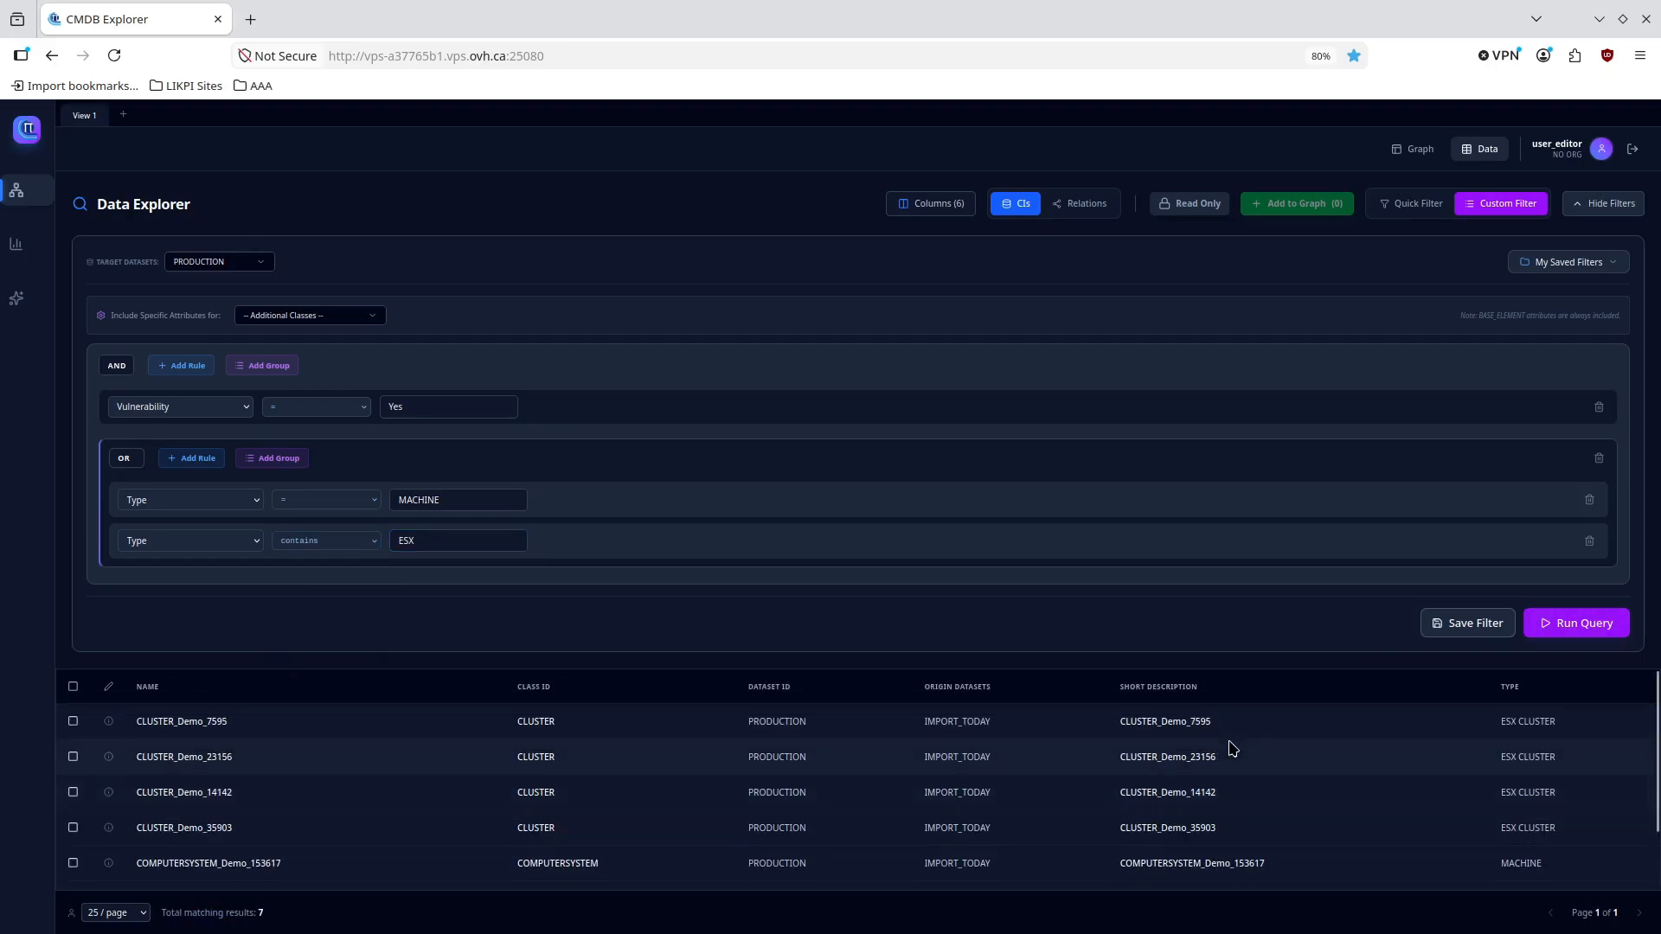
click(1609, 205)
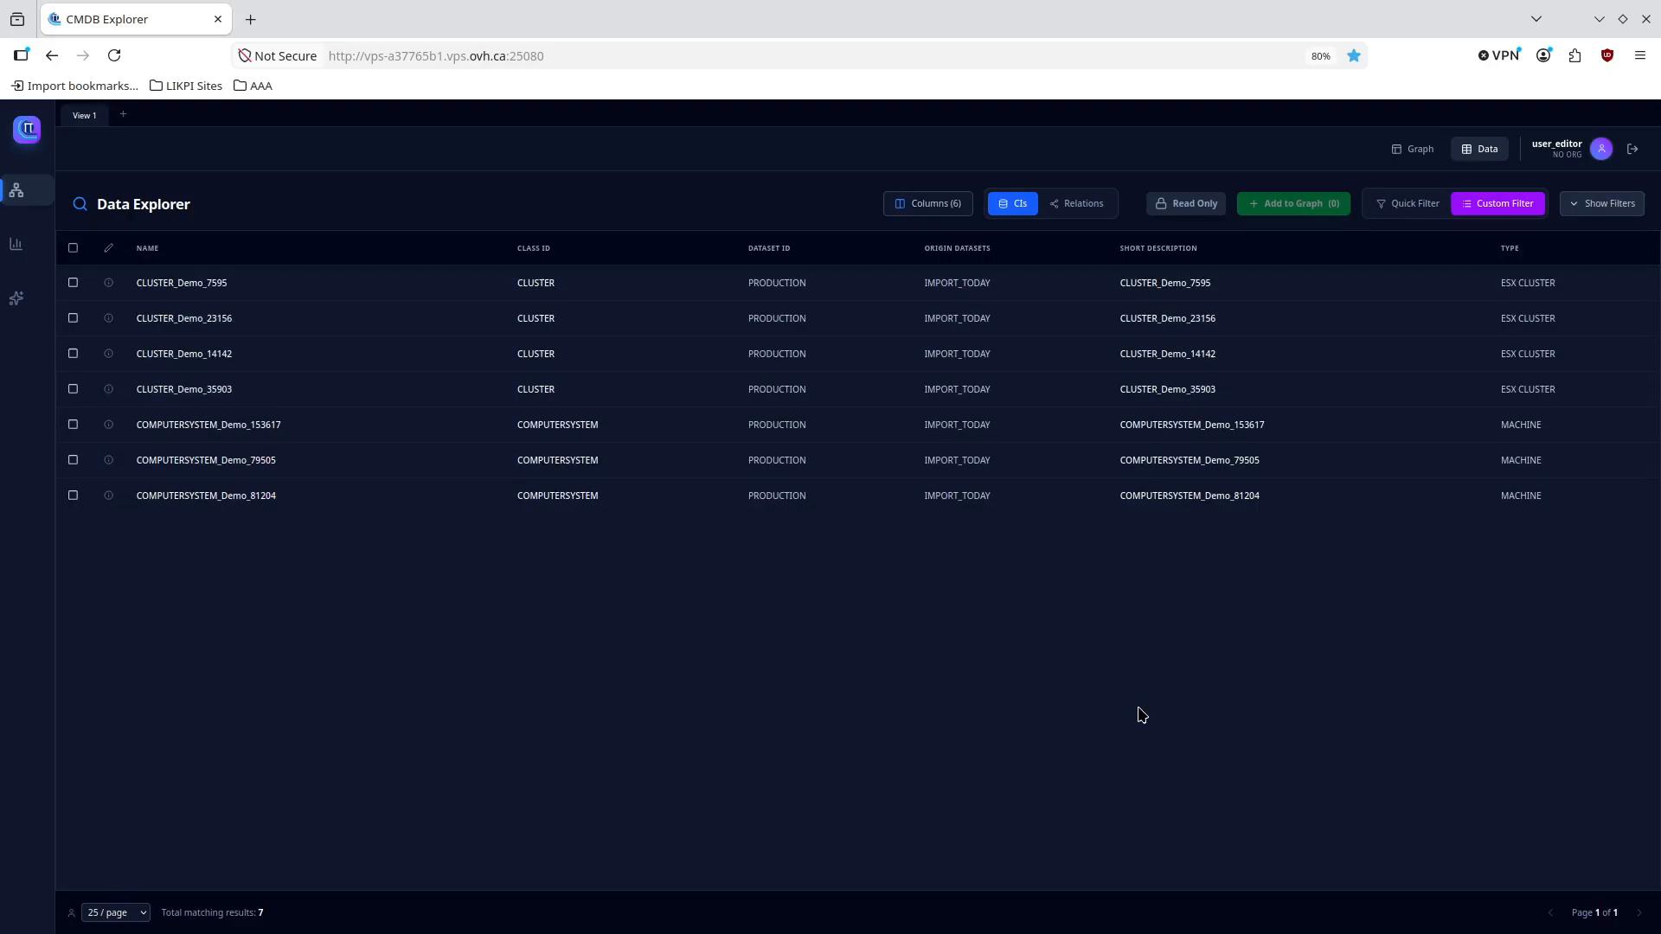
click(1607, 205)
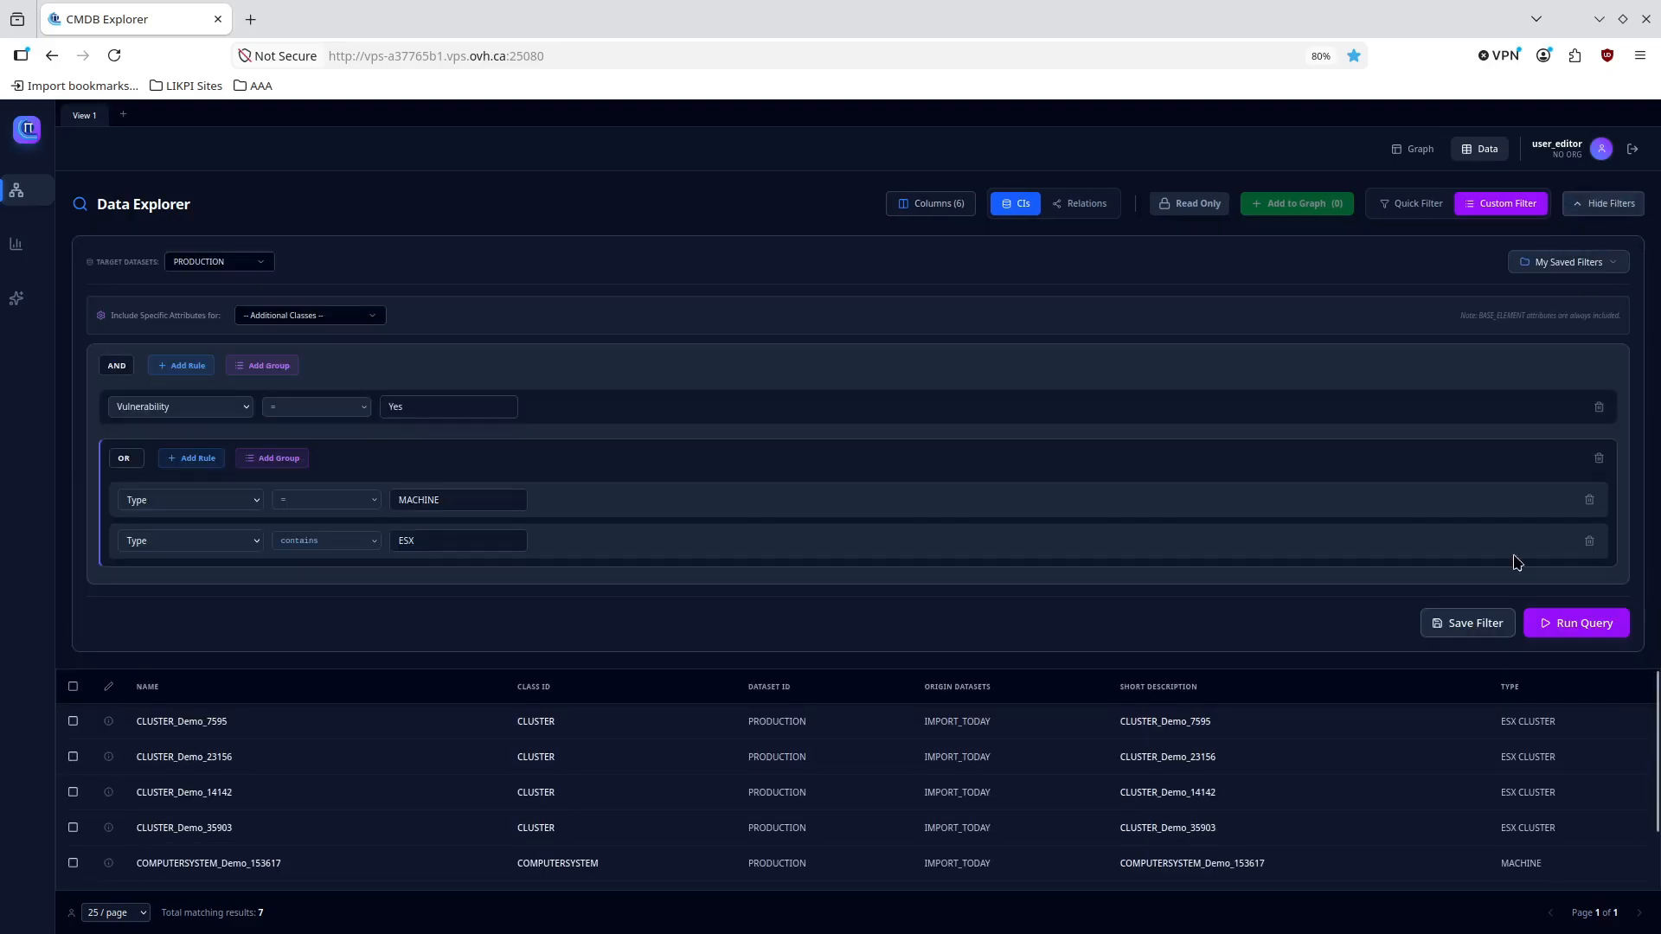
Save the custom filter as a new filter named filter1 and check the list of saved filters.
click(1474, 624)
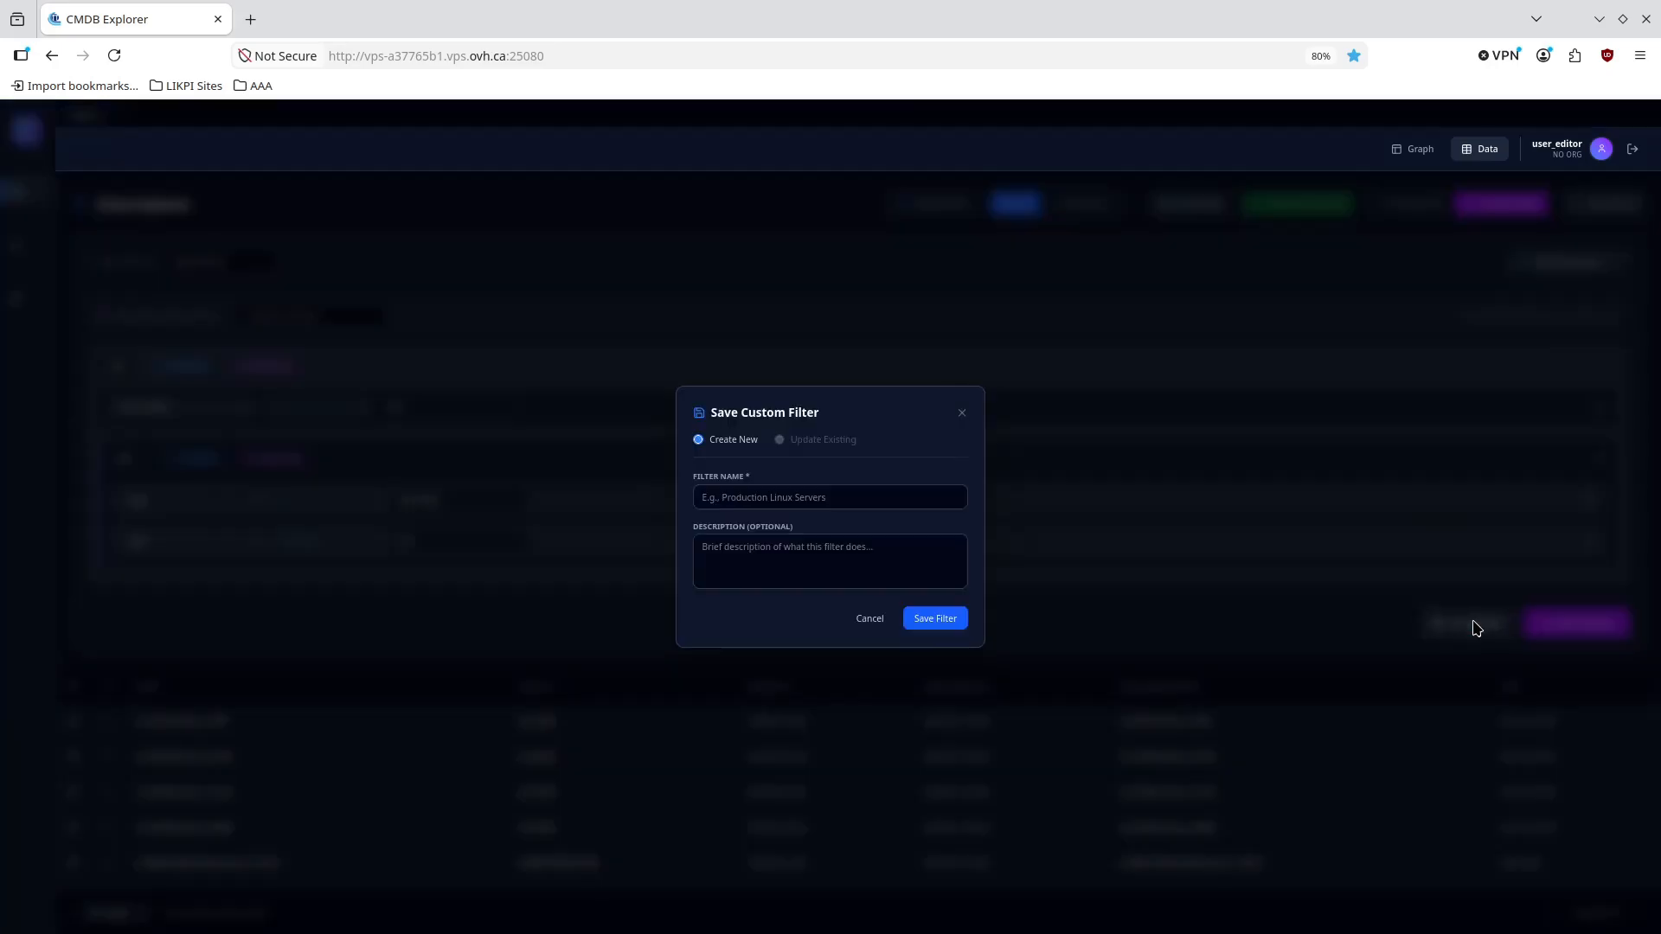
click(816, 491)
text(filter)
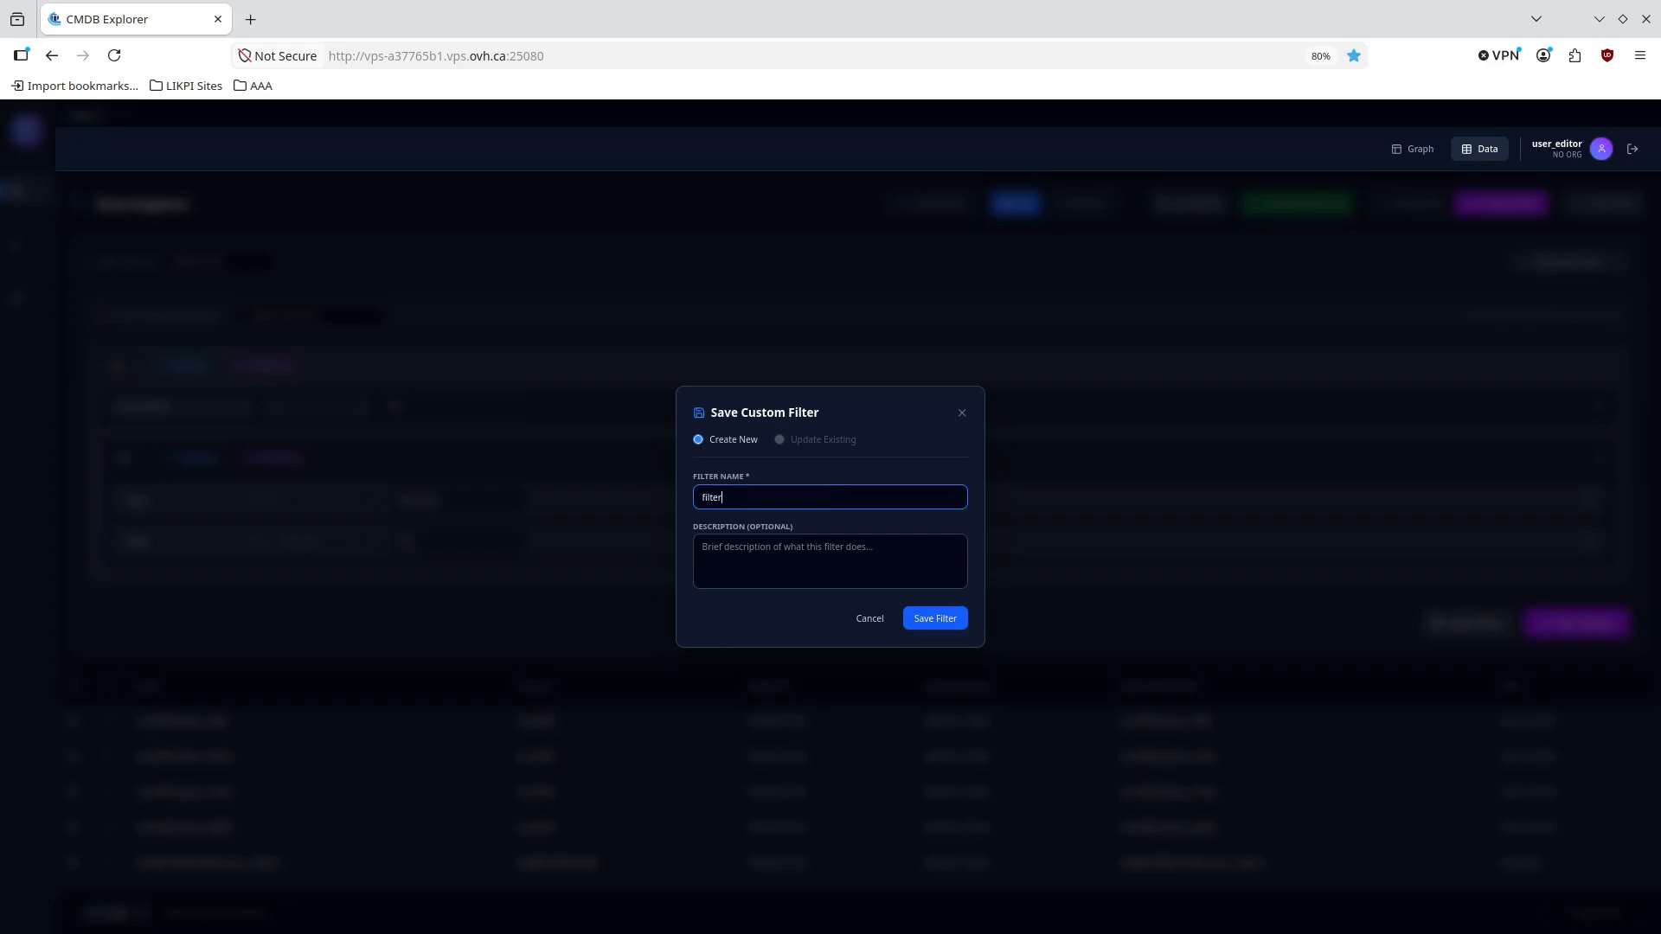
text(1)
click(938, 619)
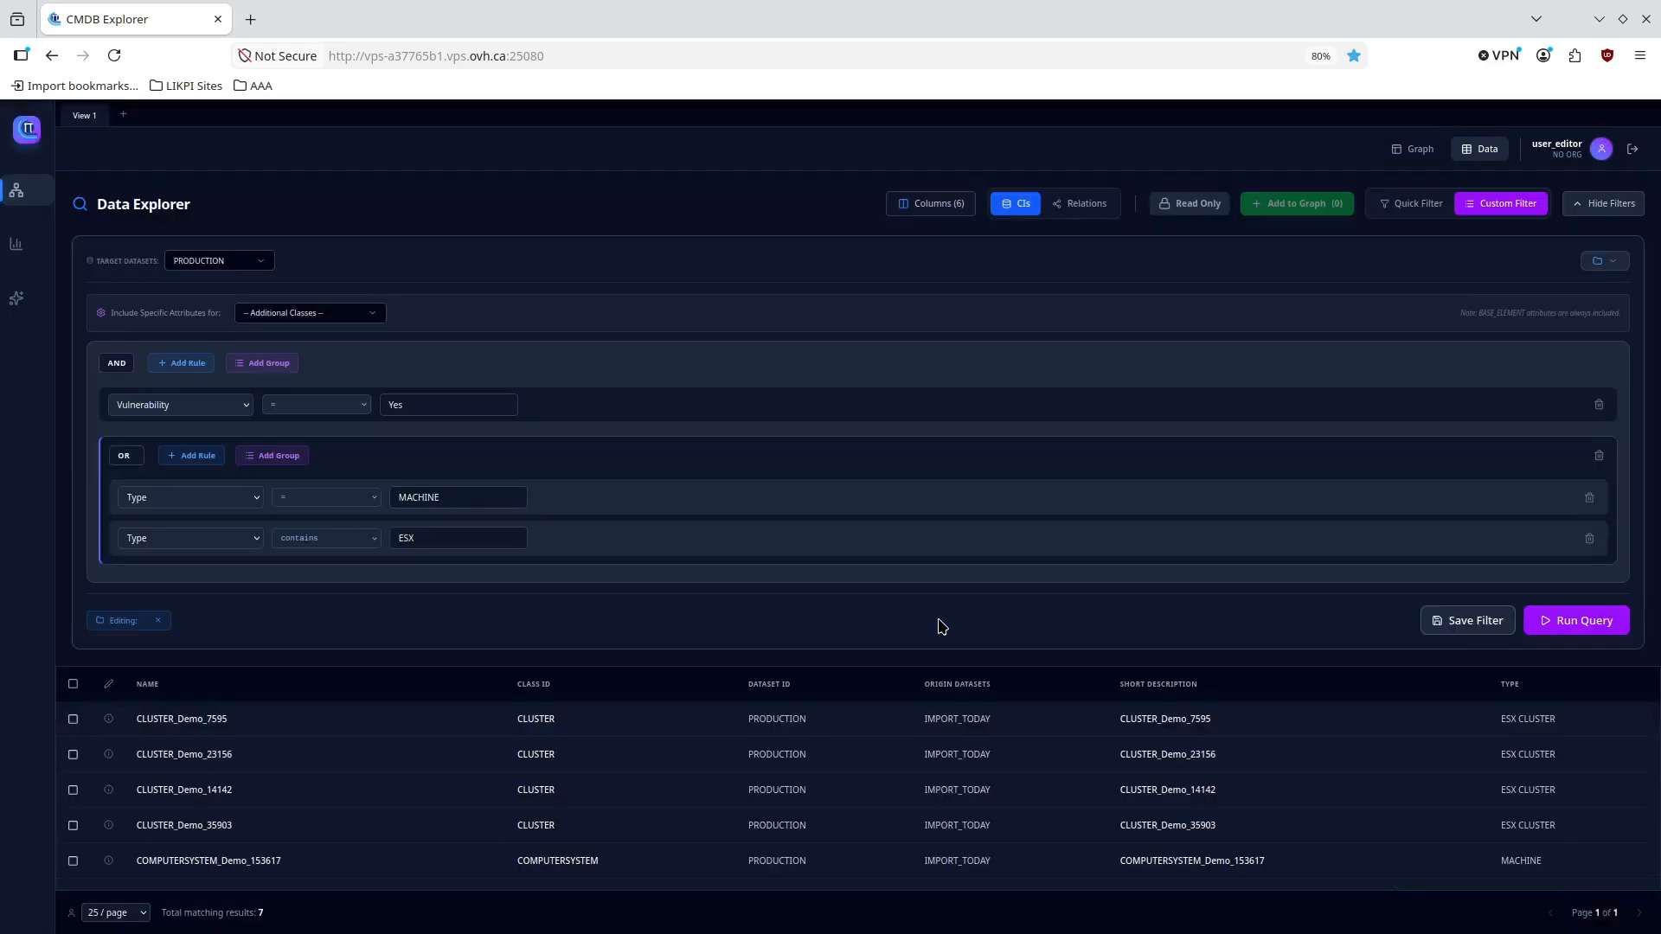
click(1620, 262)
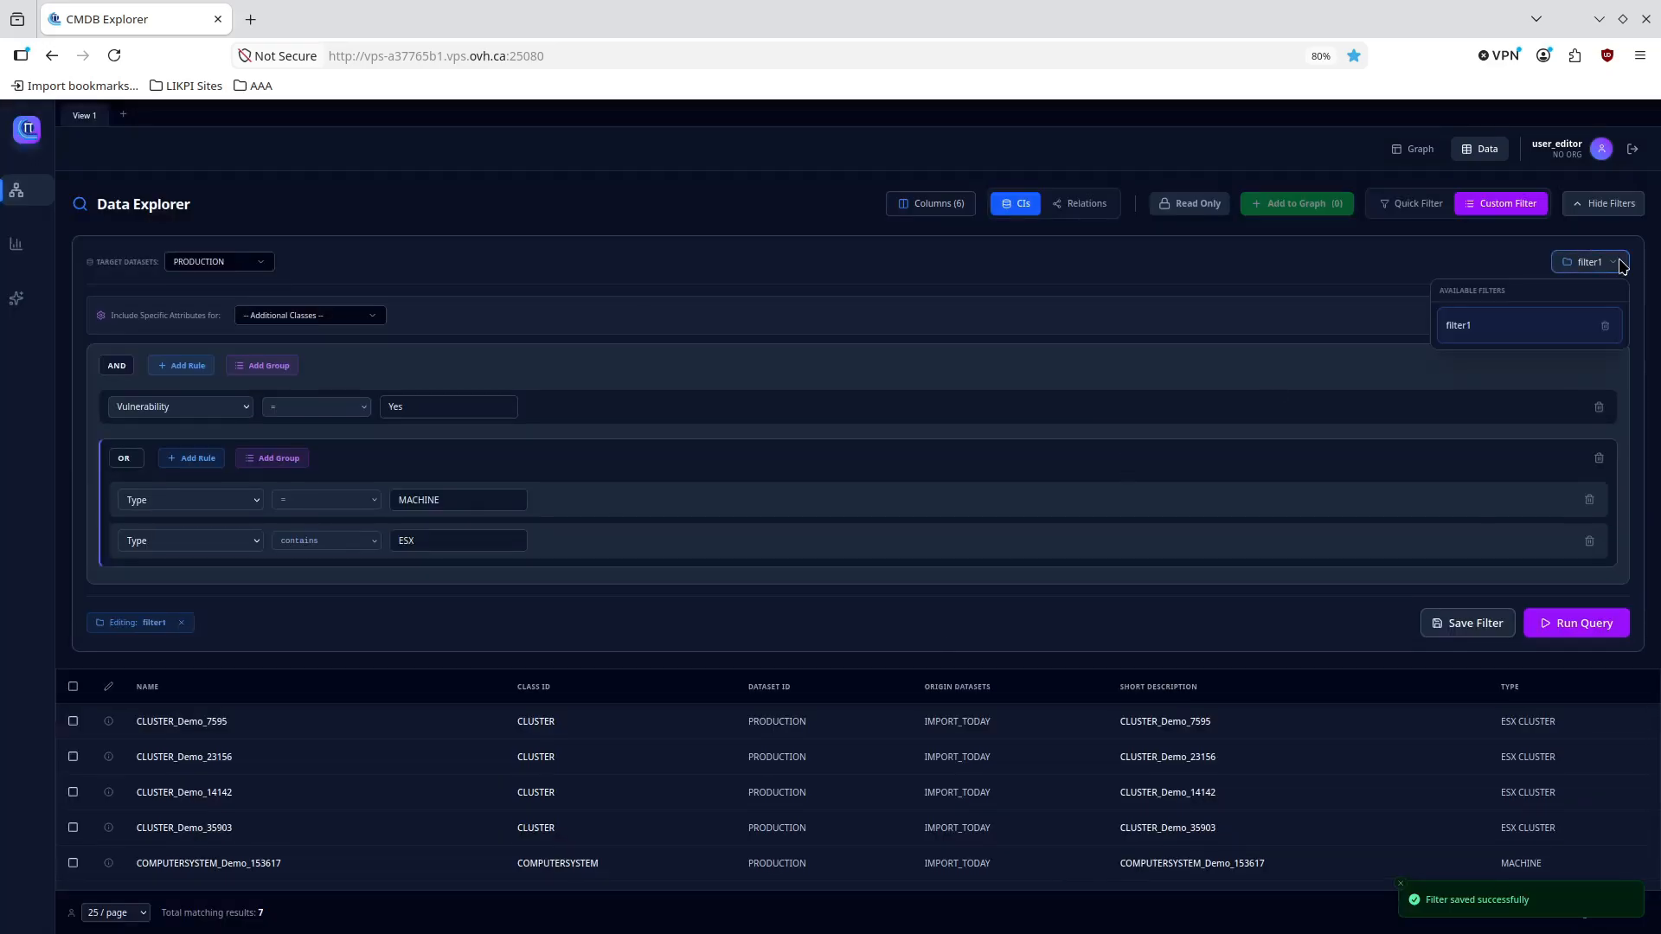
click(1620, 262)
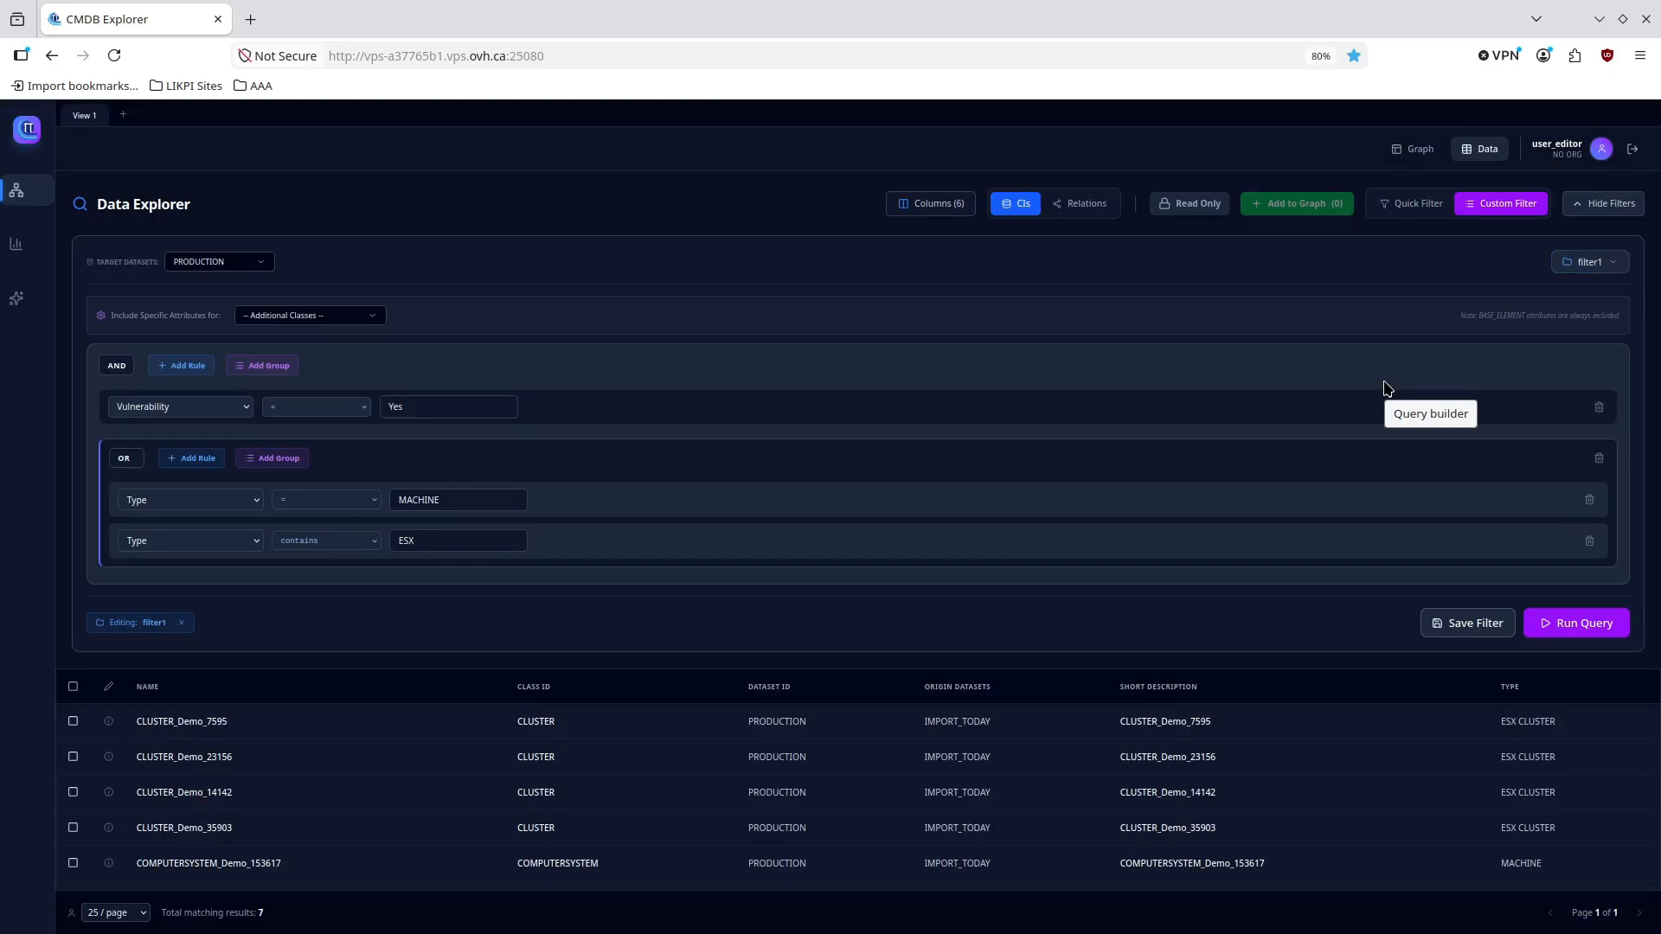
Switch the custom filter to relations and add a rule requiring Source Class ID = COMPUTERSYSTEM.
click(1083, 204)
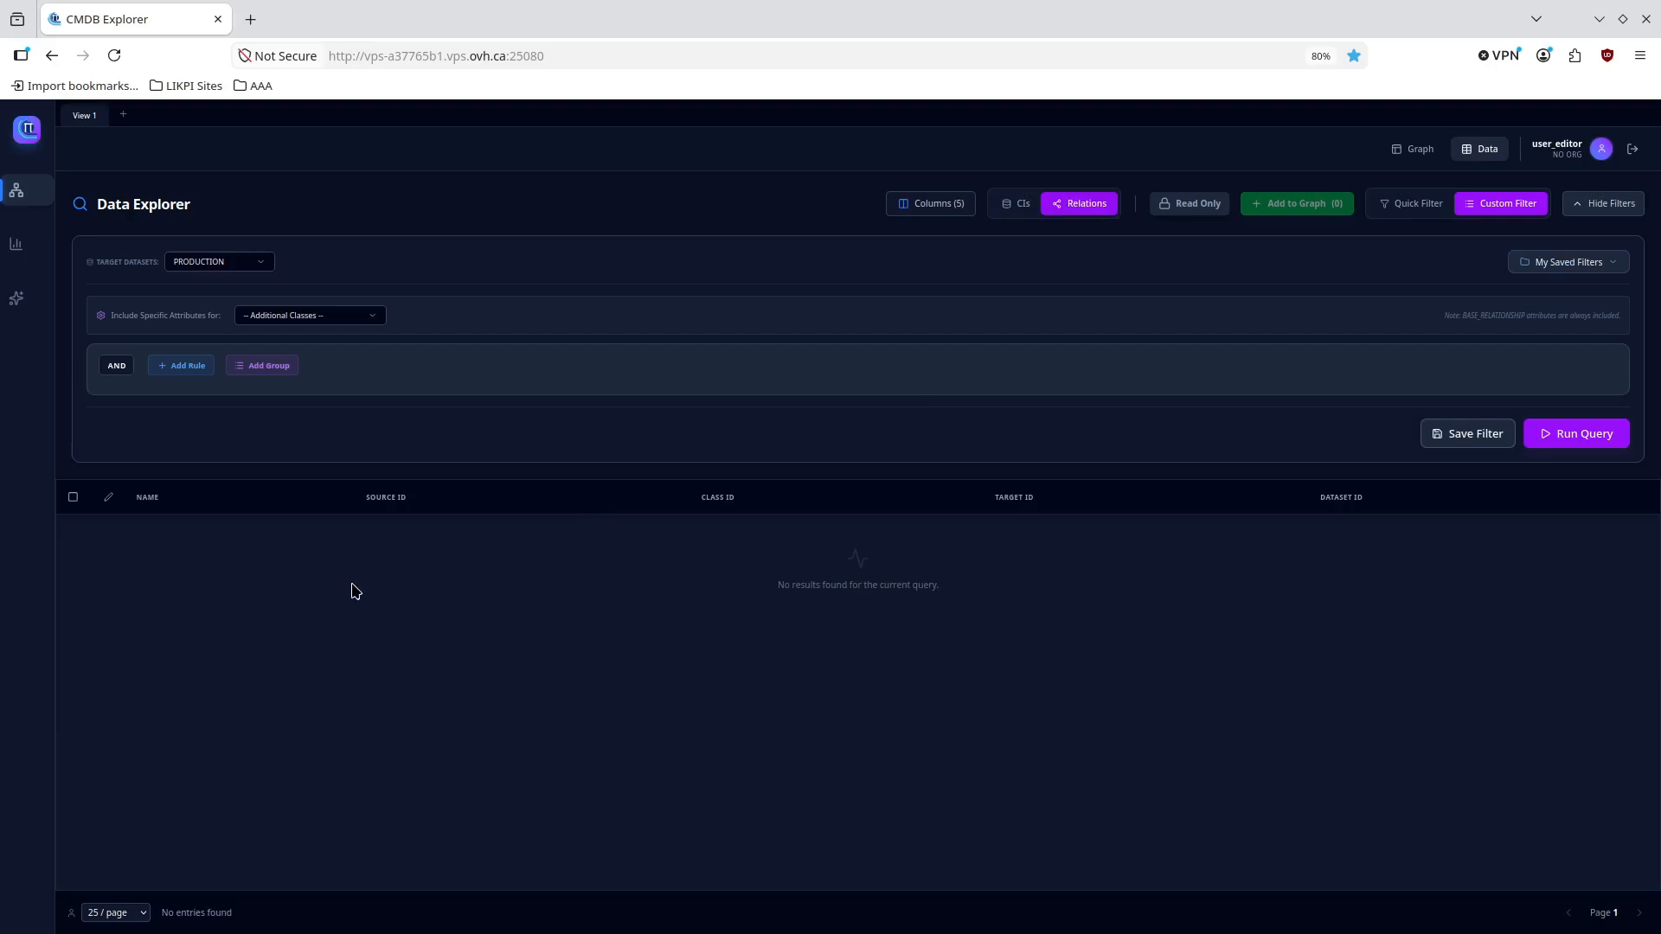
click(191, 365)
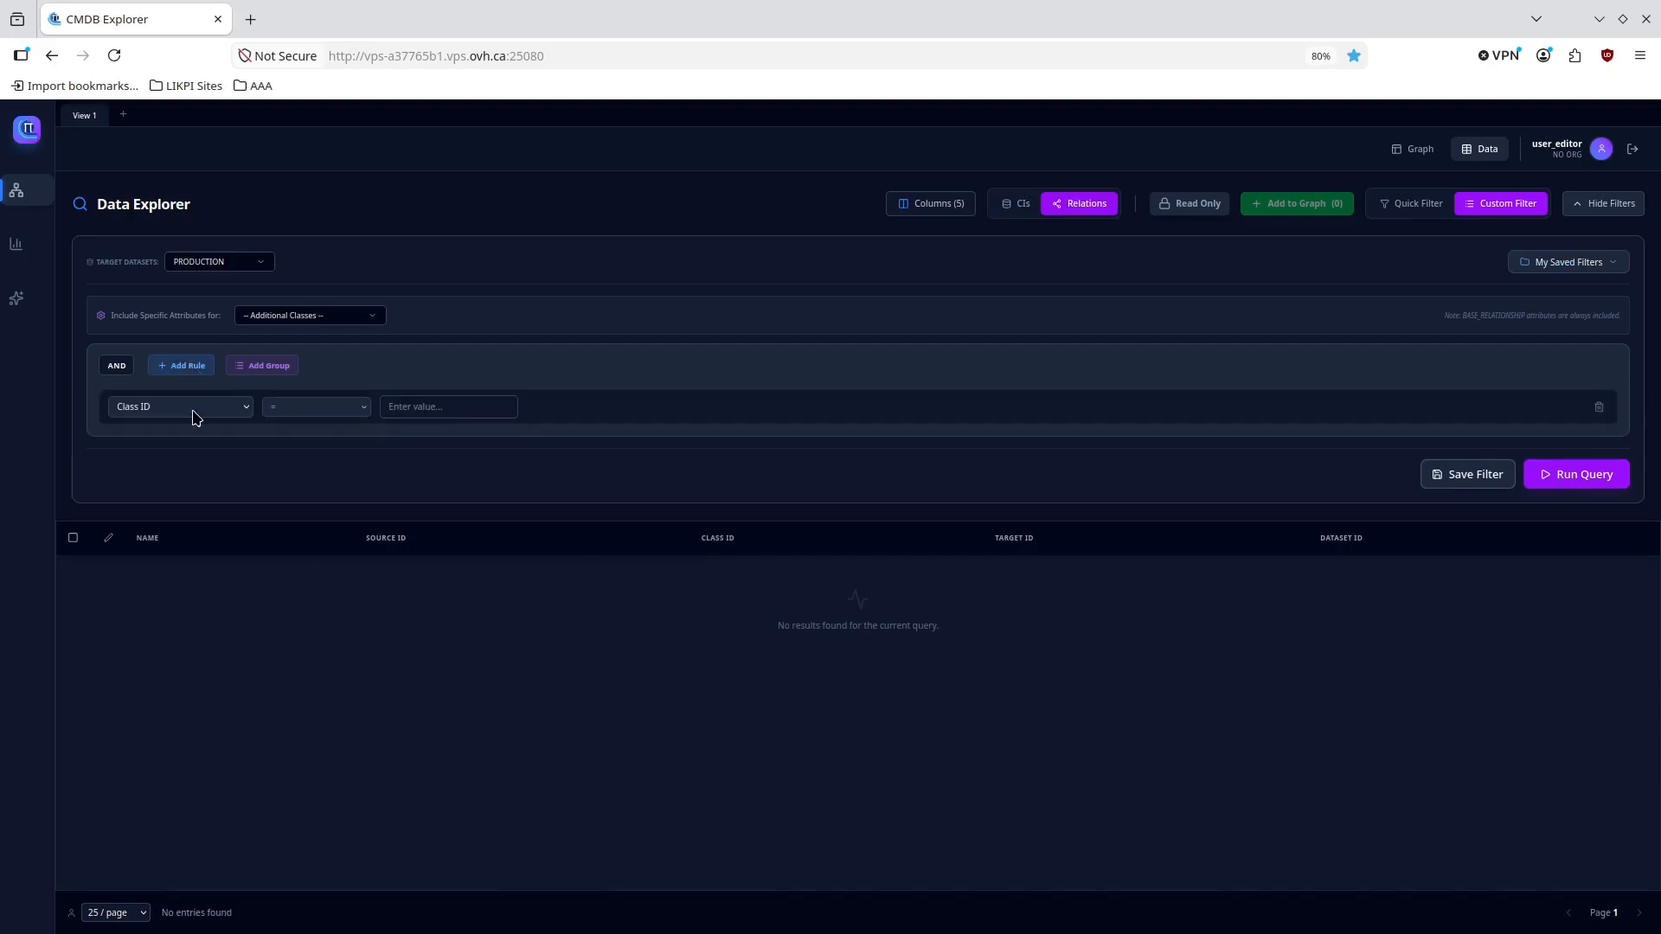
click(192, 408)
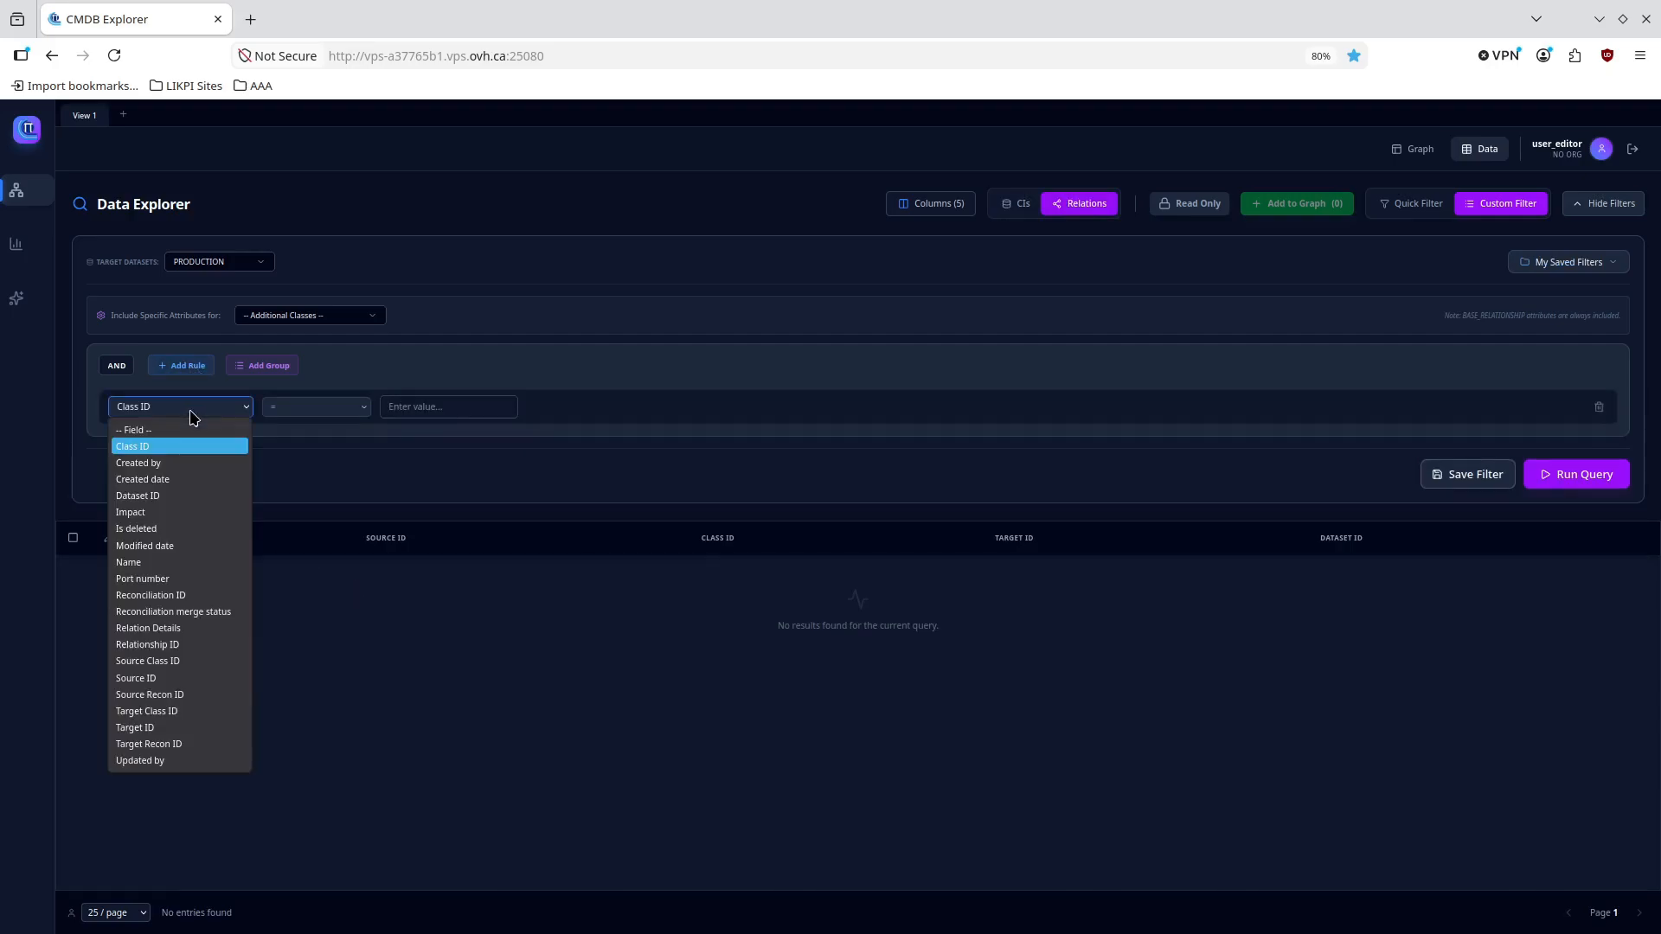
click(172, 664)
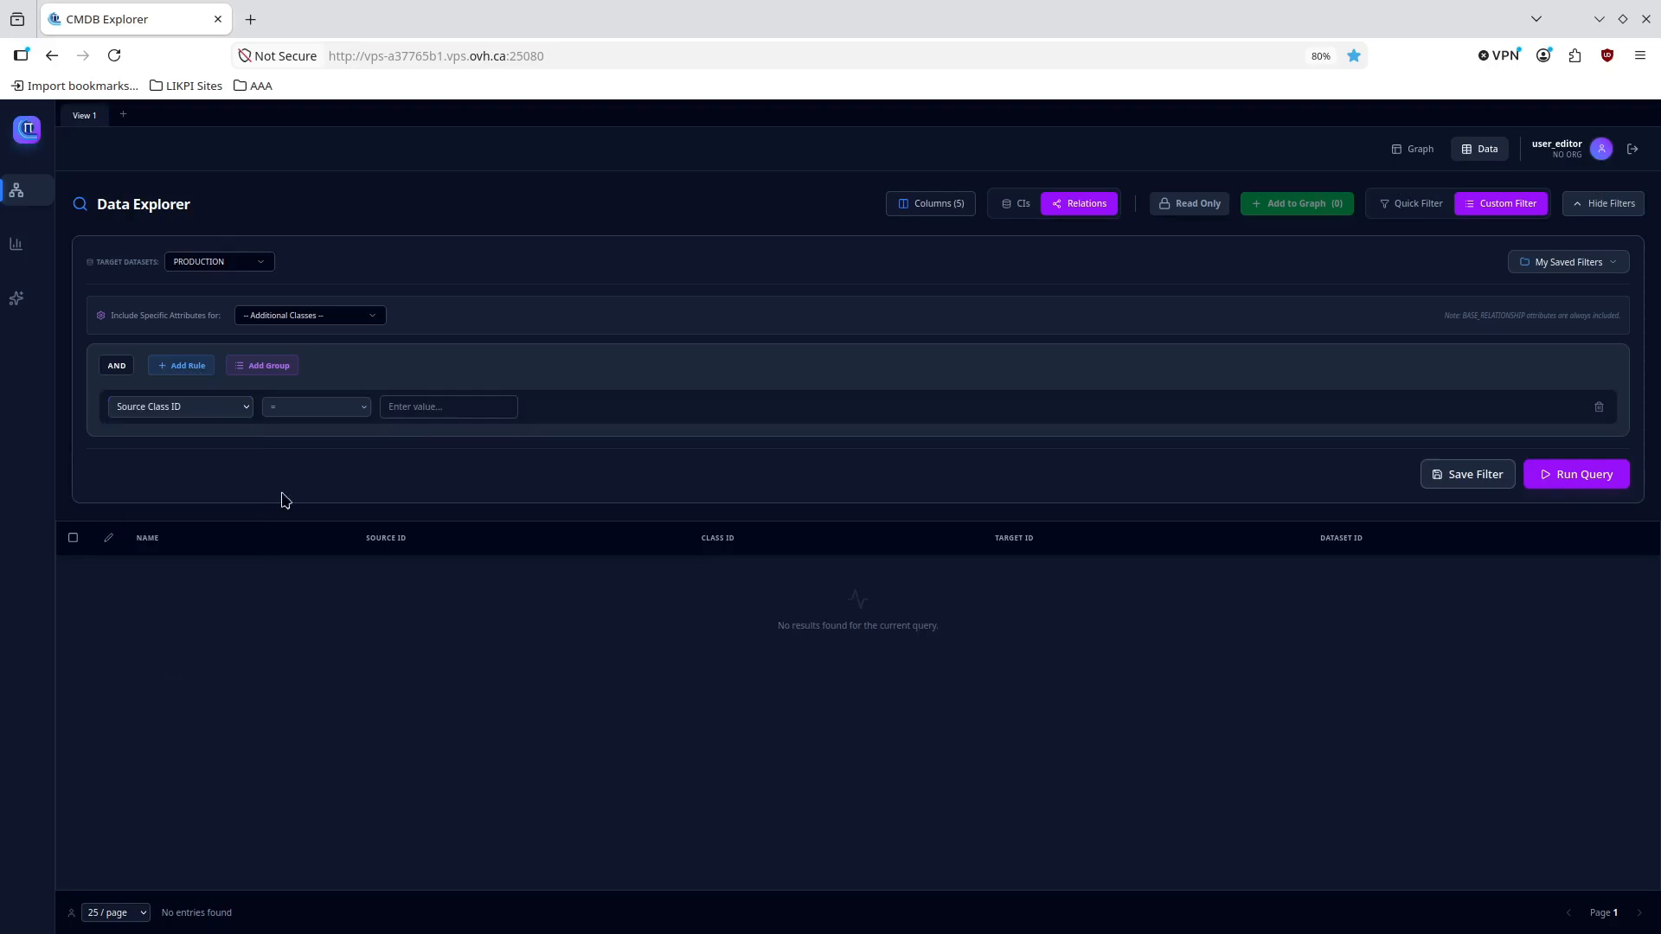
click(455, 404)
text(COMPUTERSYSTEM)
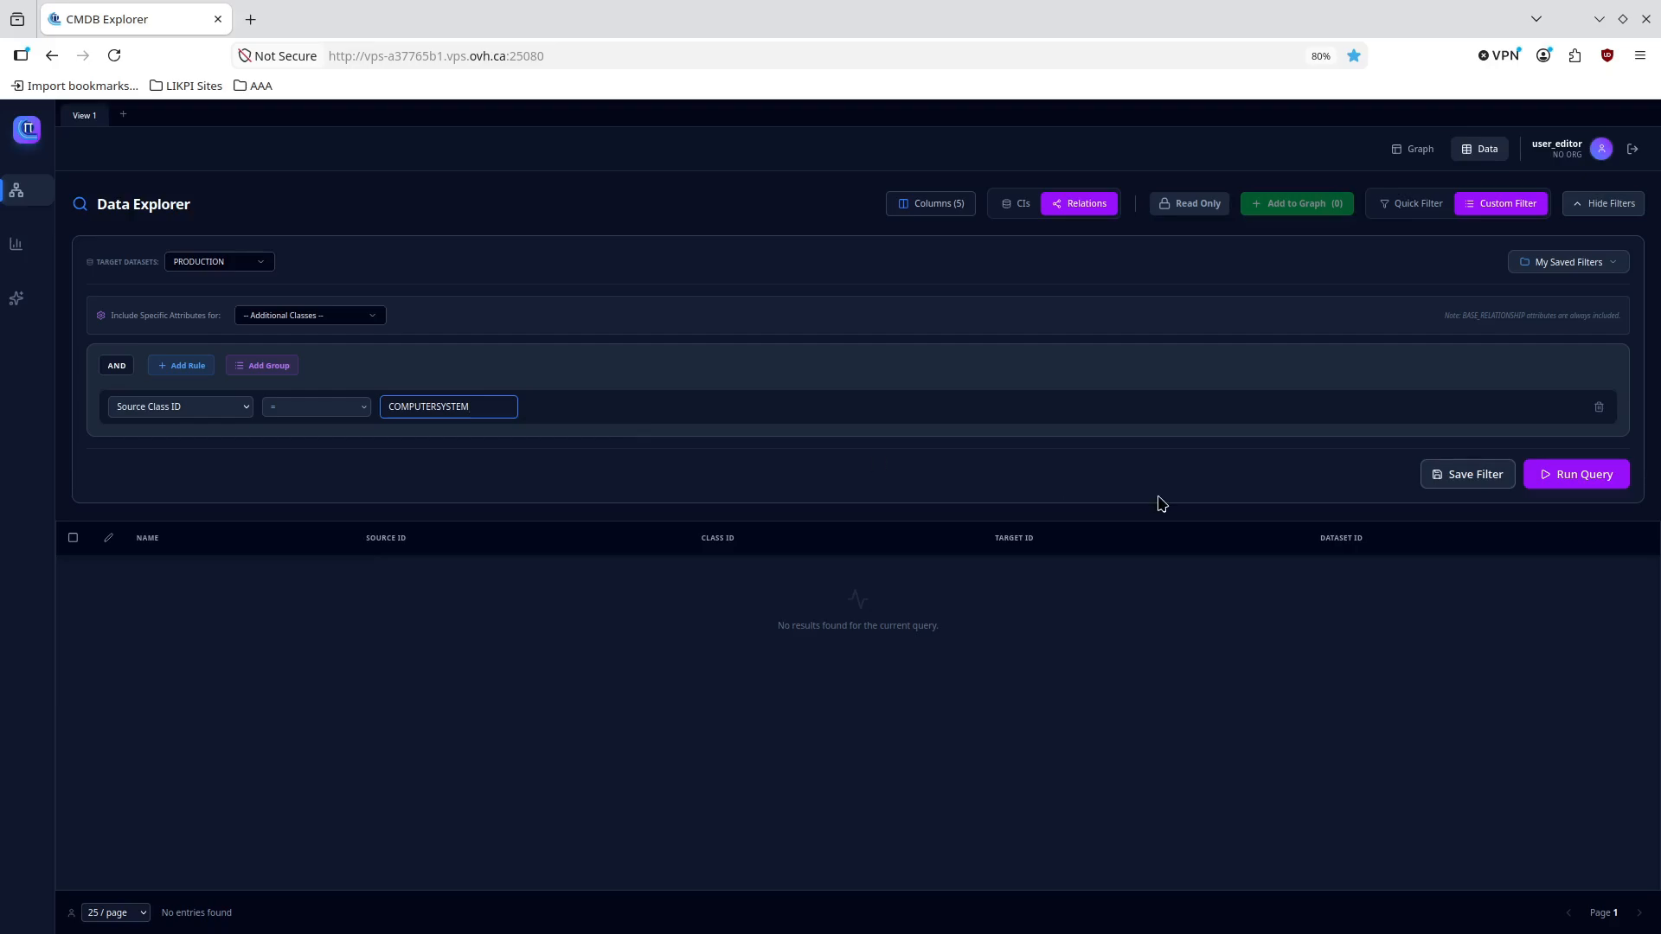
Add a second relation rule requiring Target Class ID = BUSINESSSERVICE.
click(185, 365)
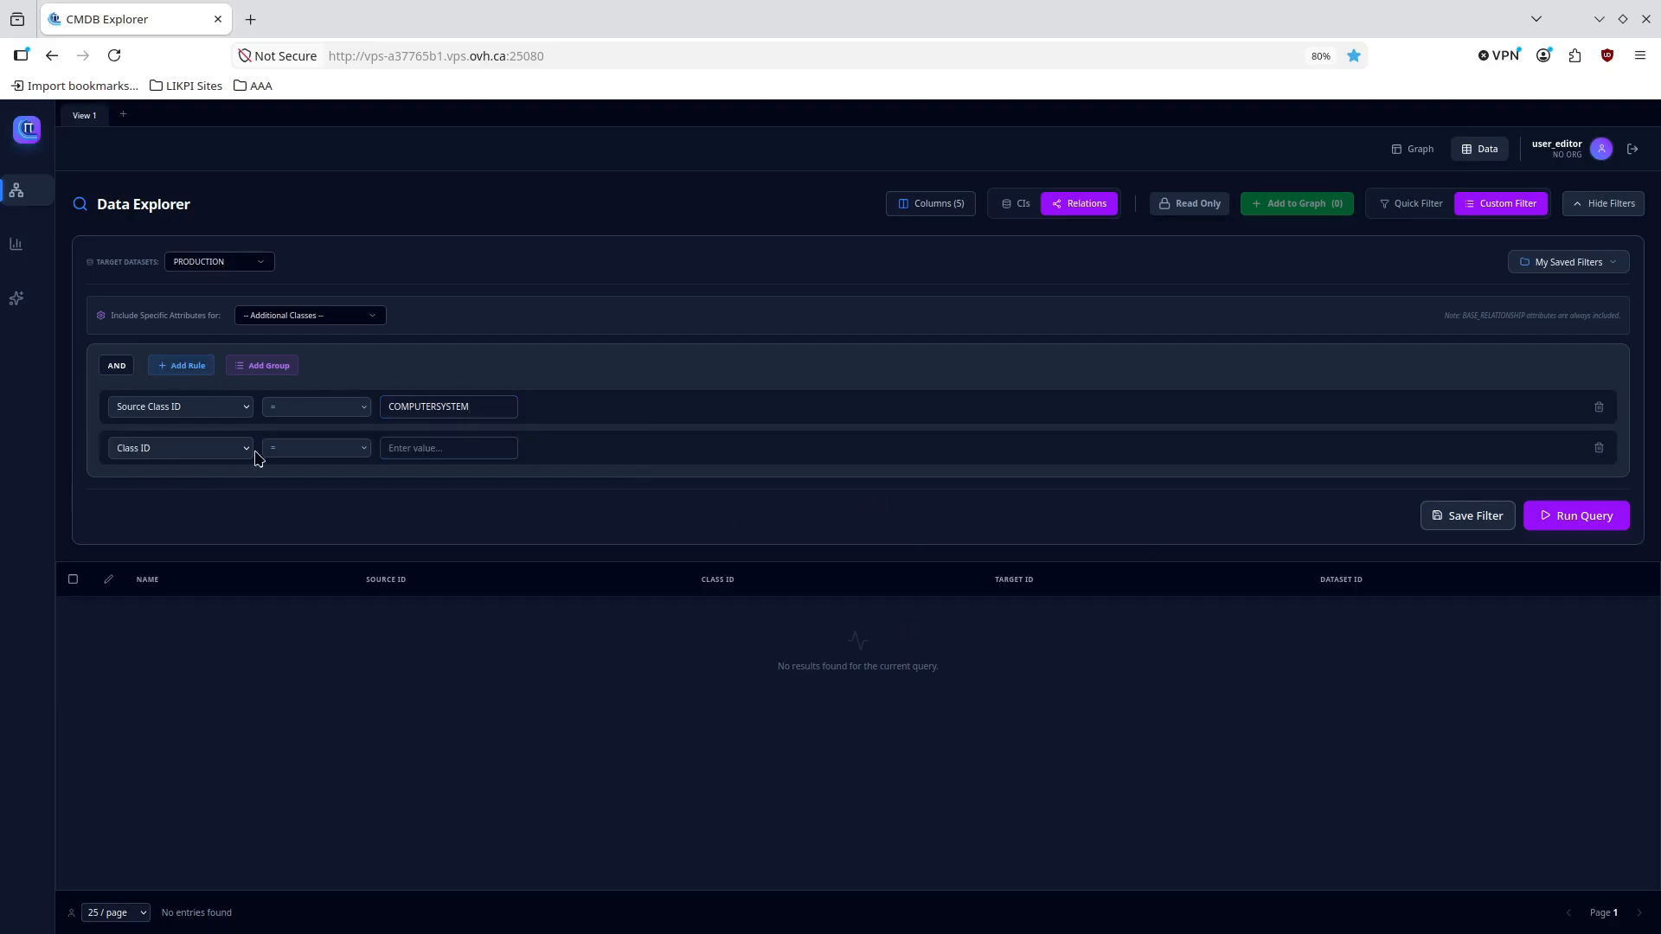
click(232, 449)
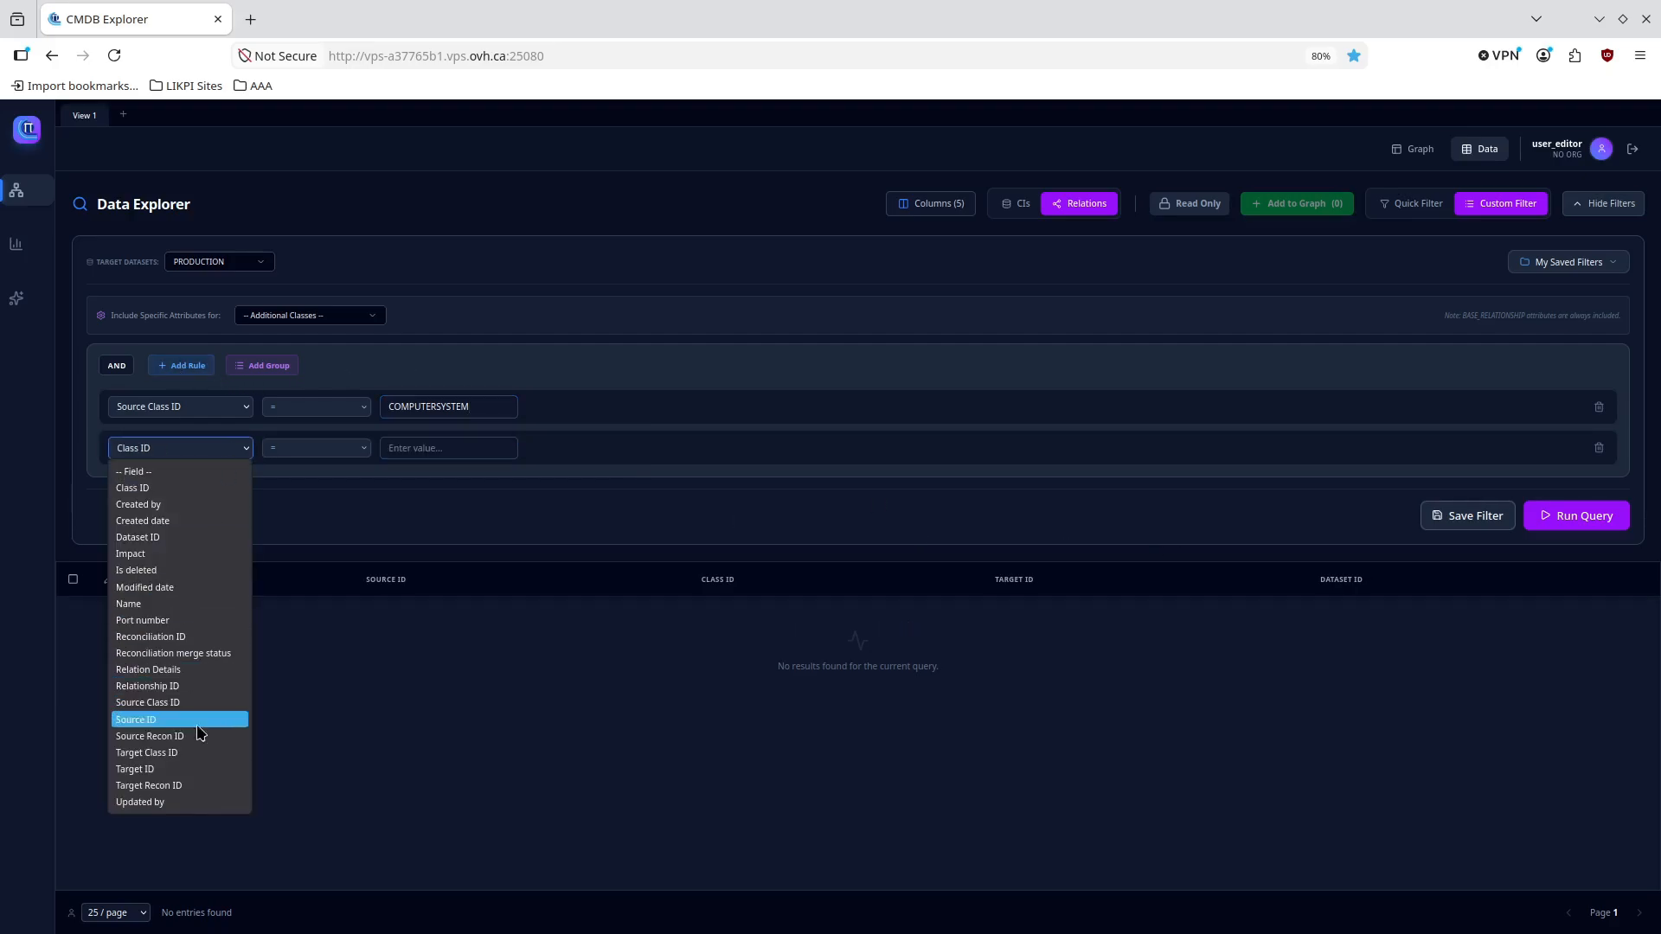
click(178, 753)
click(442, 450)
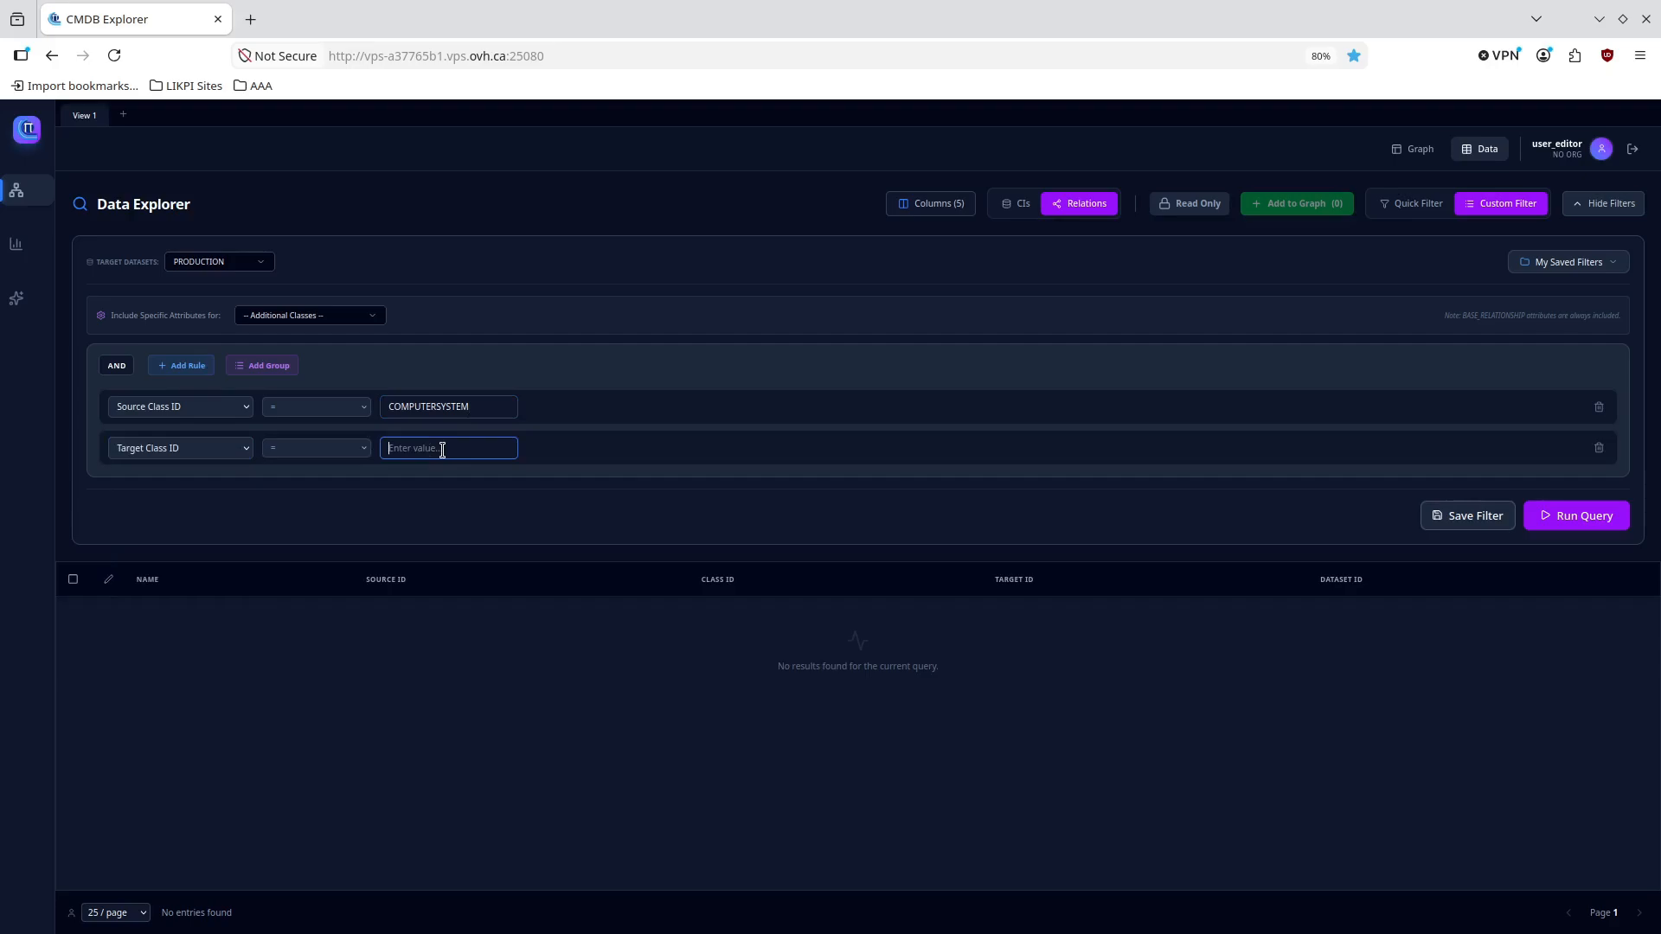
text(BUSINESSSERVICE)
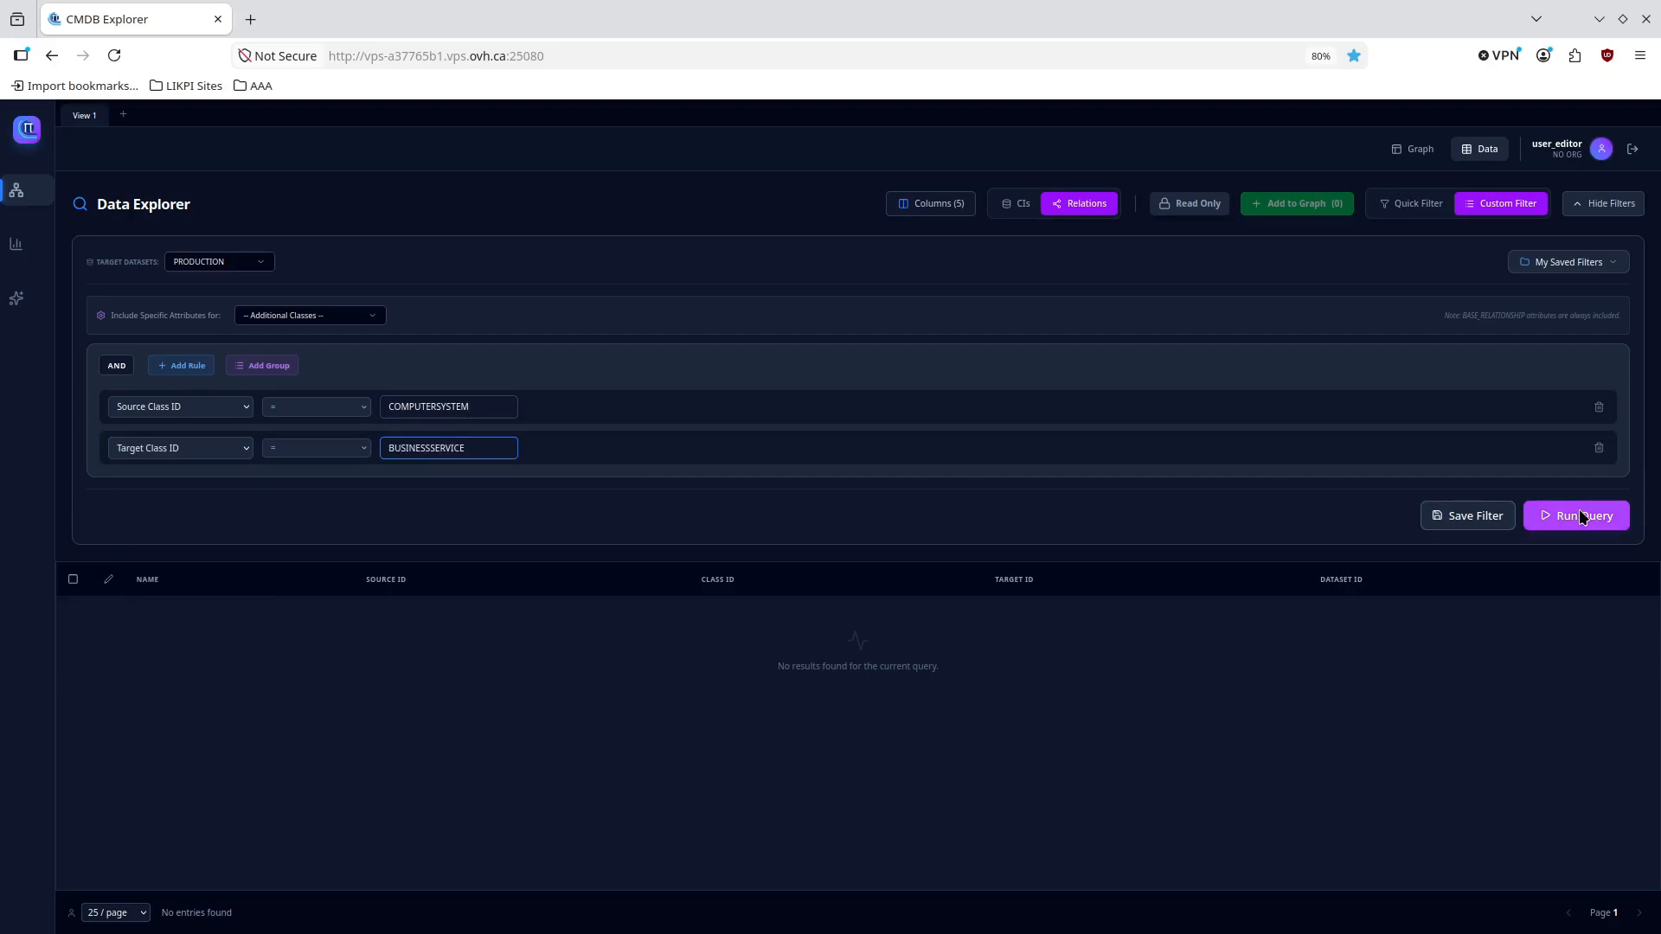
Run the custom relation query and look through the listed relations.
click(1554, 525)
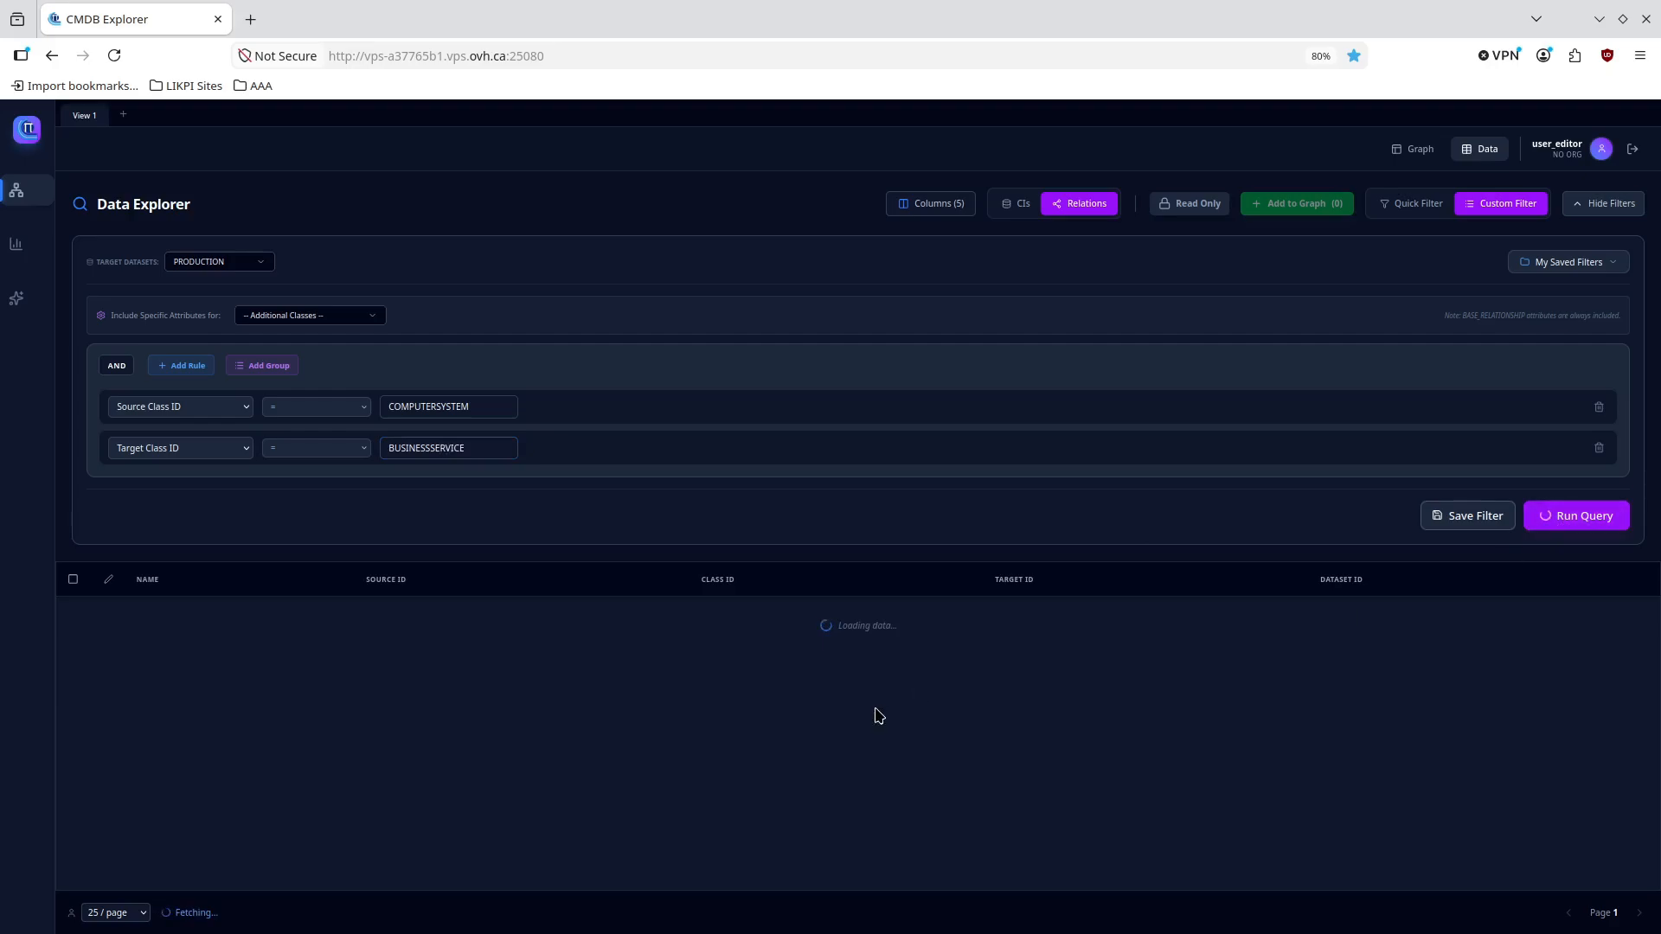
scroll(668, 740, down, 2)
scroll(669, 745, down, 5)
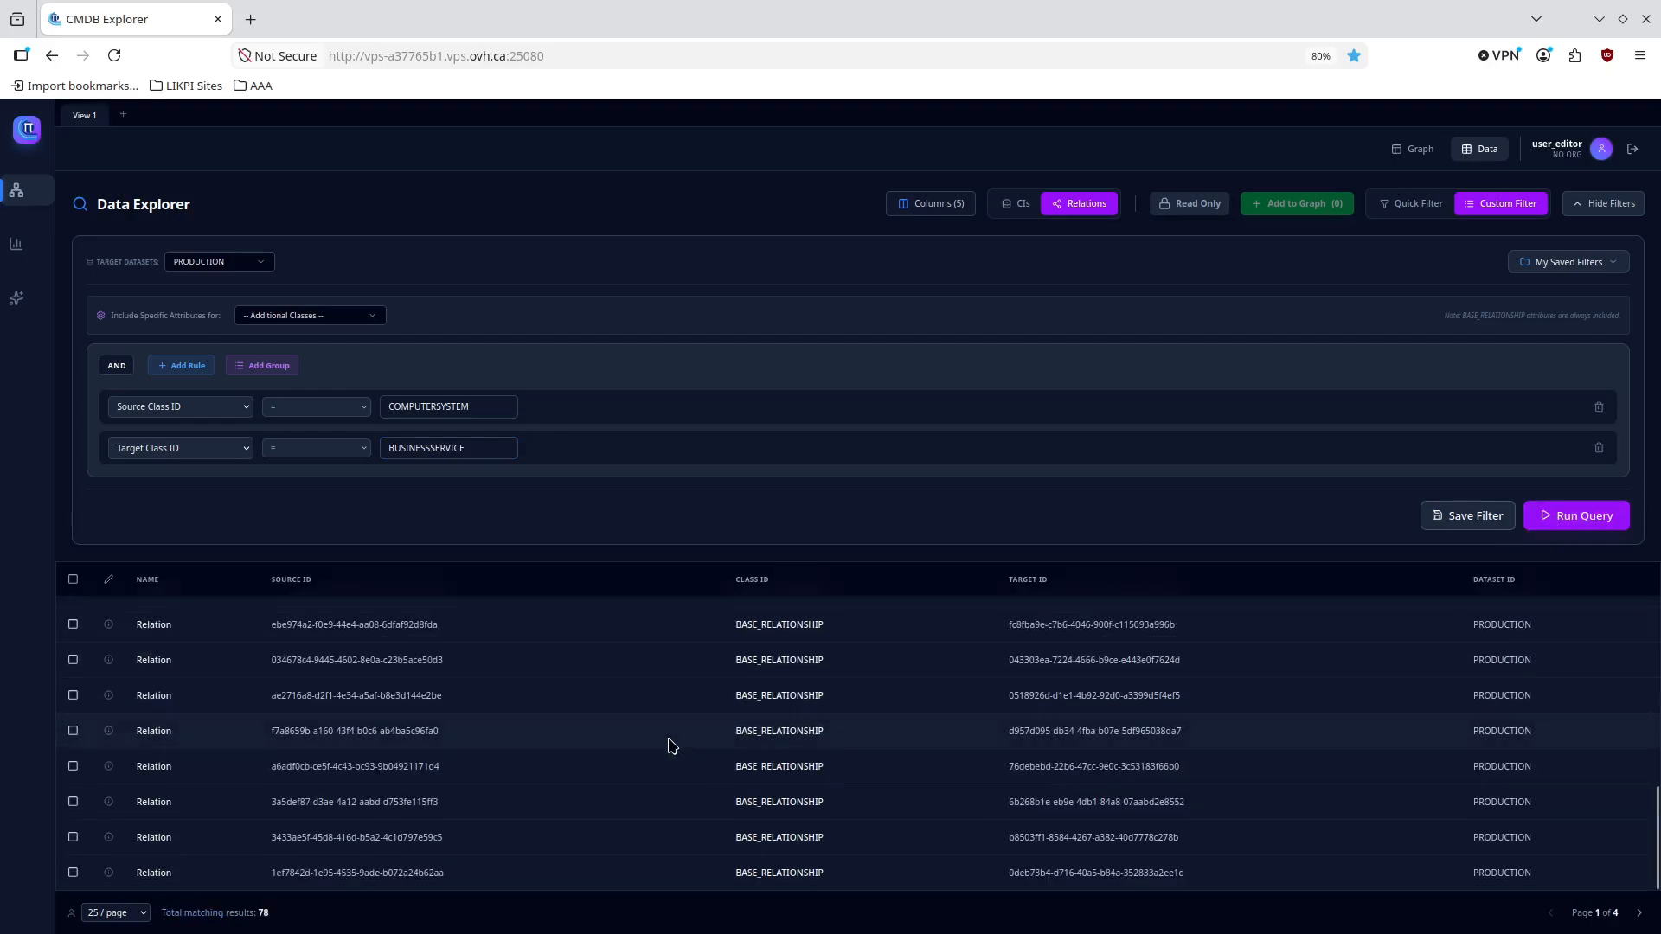
scroll(669, 746, up, 8)
scroll(669, 746, down, 8)
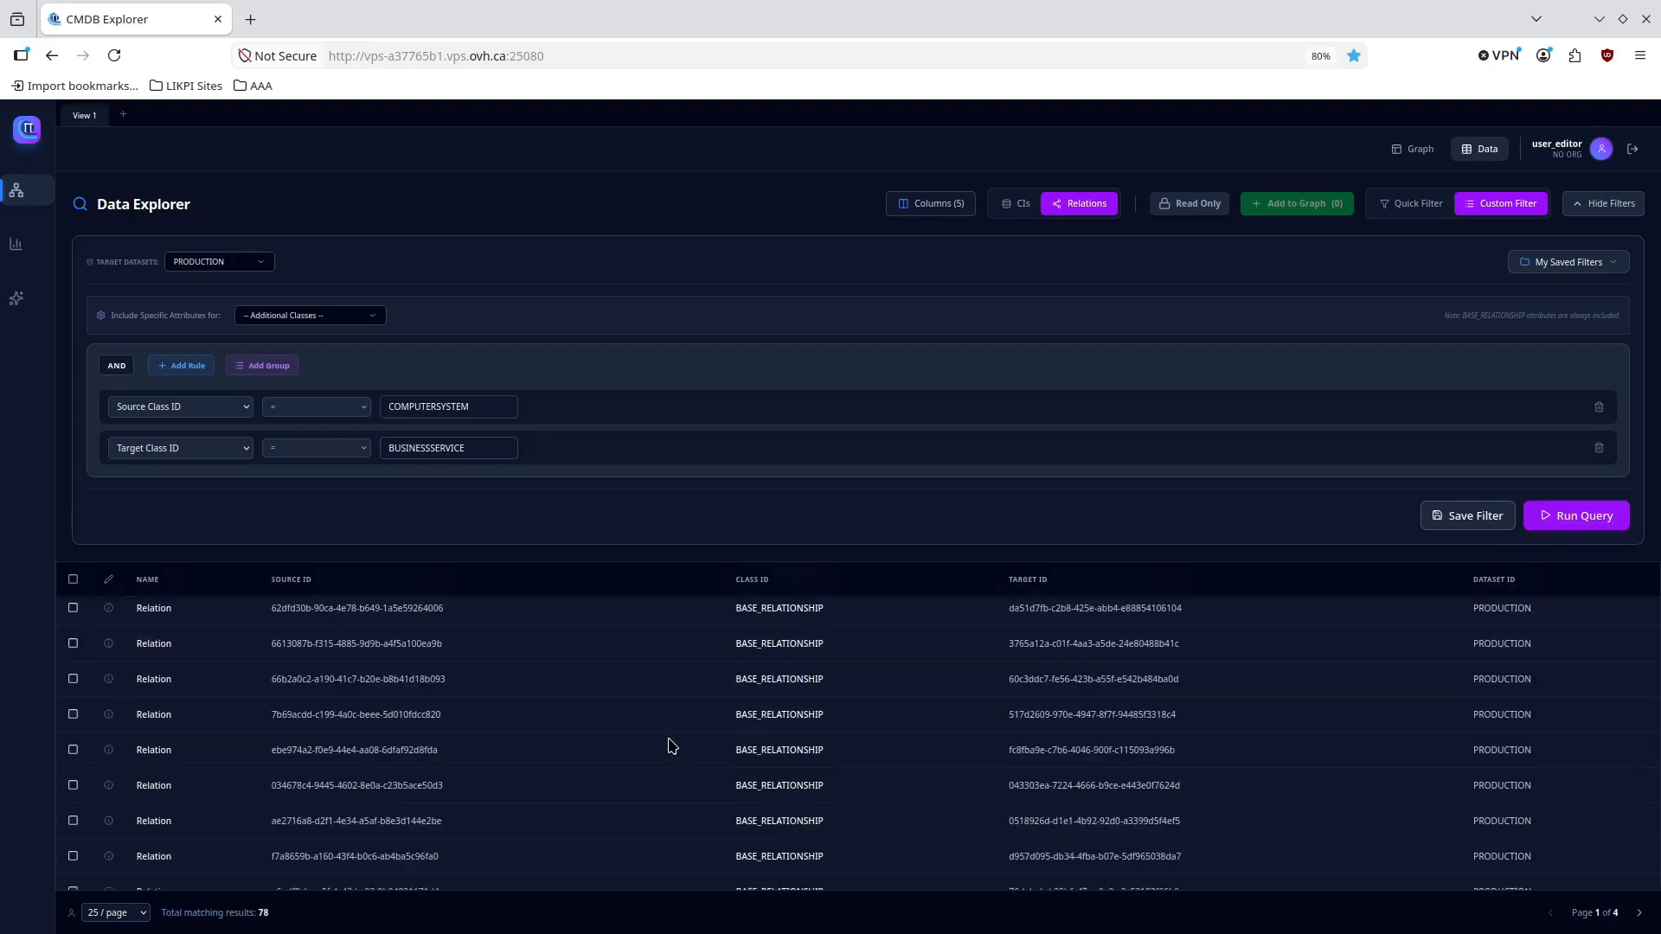